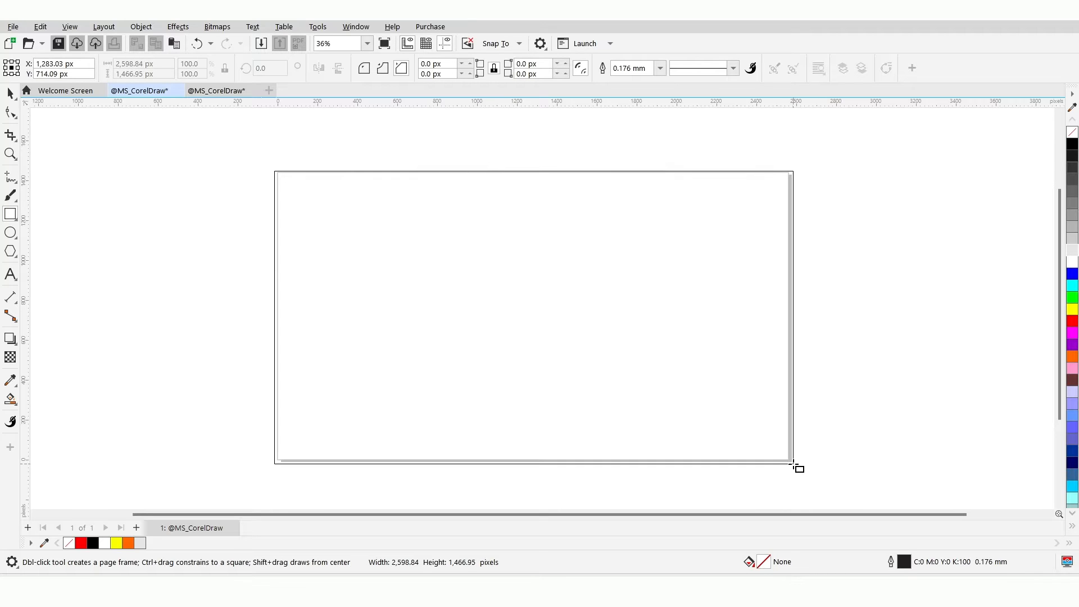
Set the page-covering rectangle's outline width to 3.0 mm and make both its fill and outline 10% Black.
left_click(660, 68)
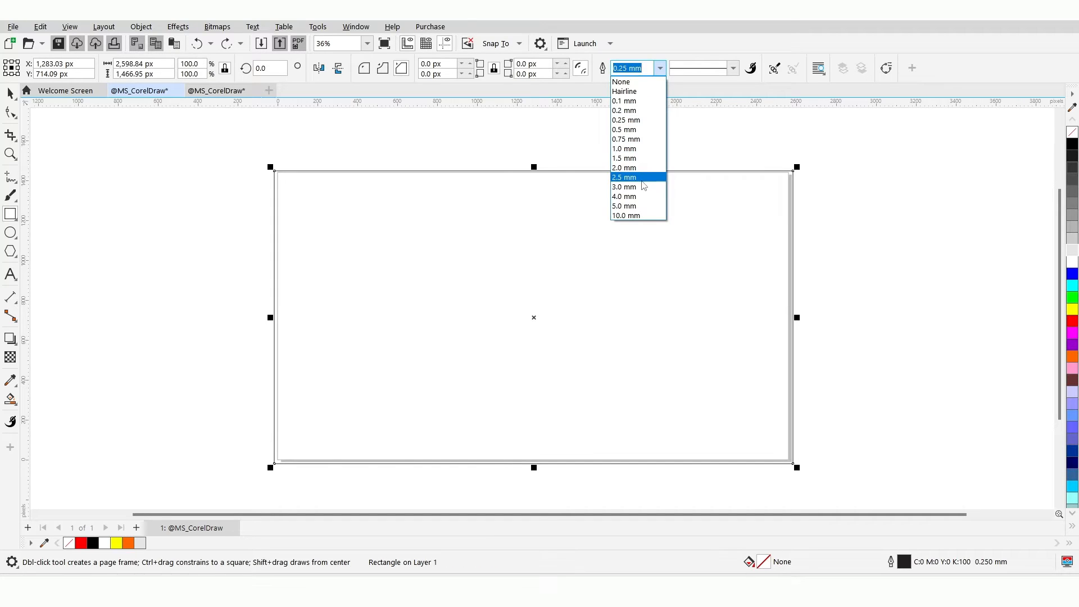
left_click(643, 186)
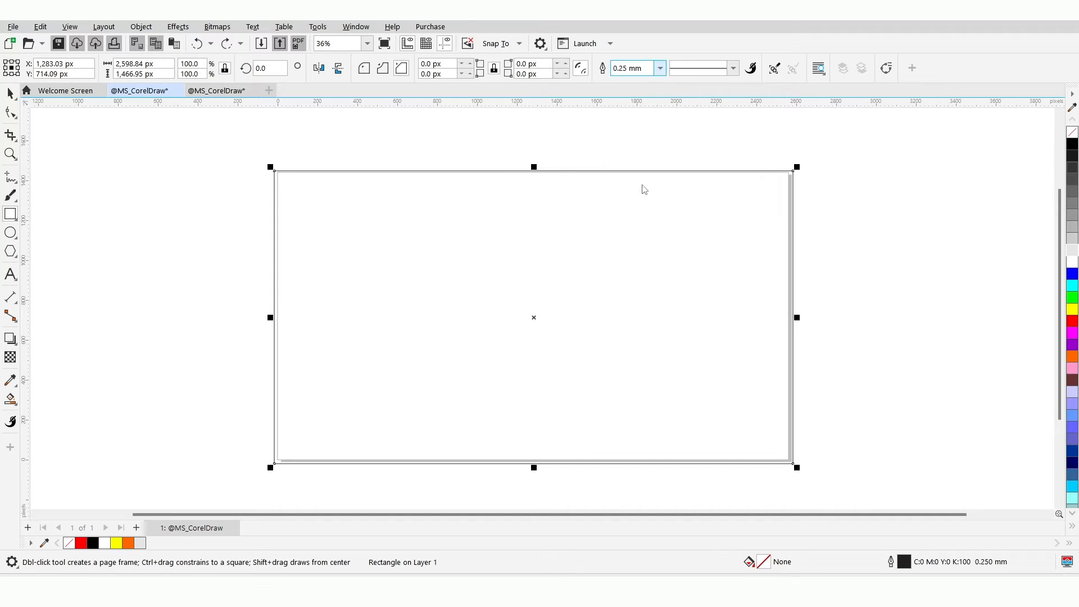
left_click(1073, 254)
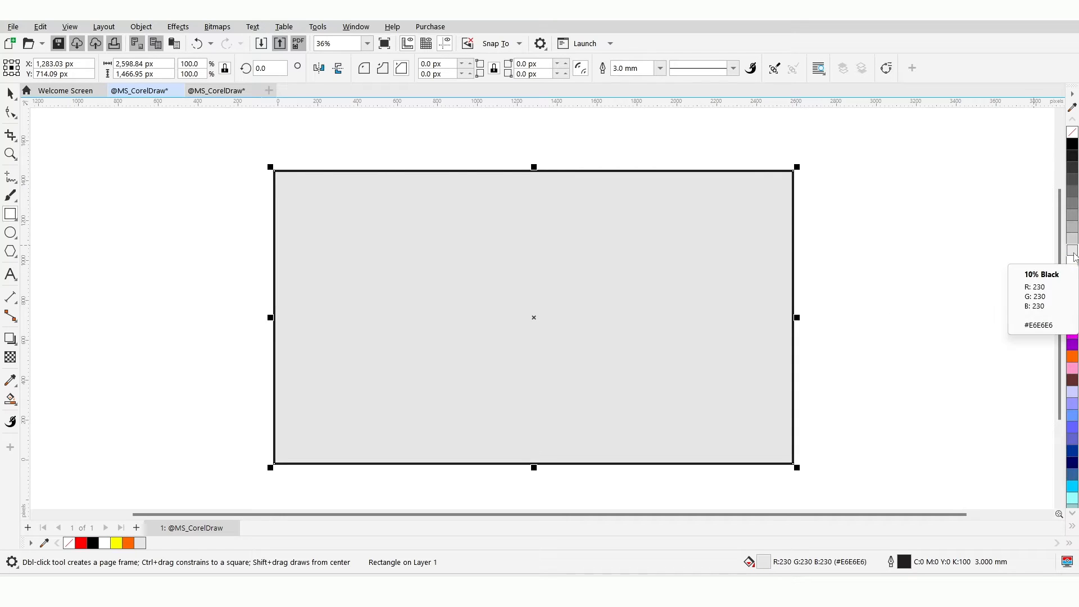
right_click(1073, 254)
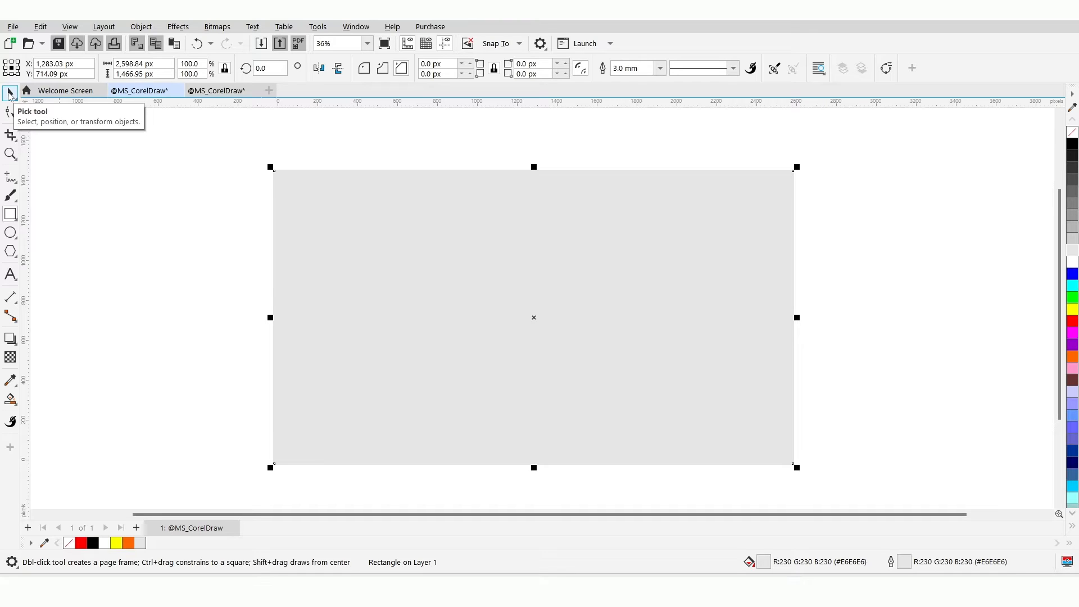
Lock the gray background rectangle so it cannot be selected or moved.
left_click(9, 93)
right_click(562, 207)
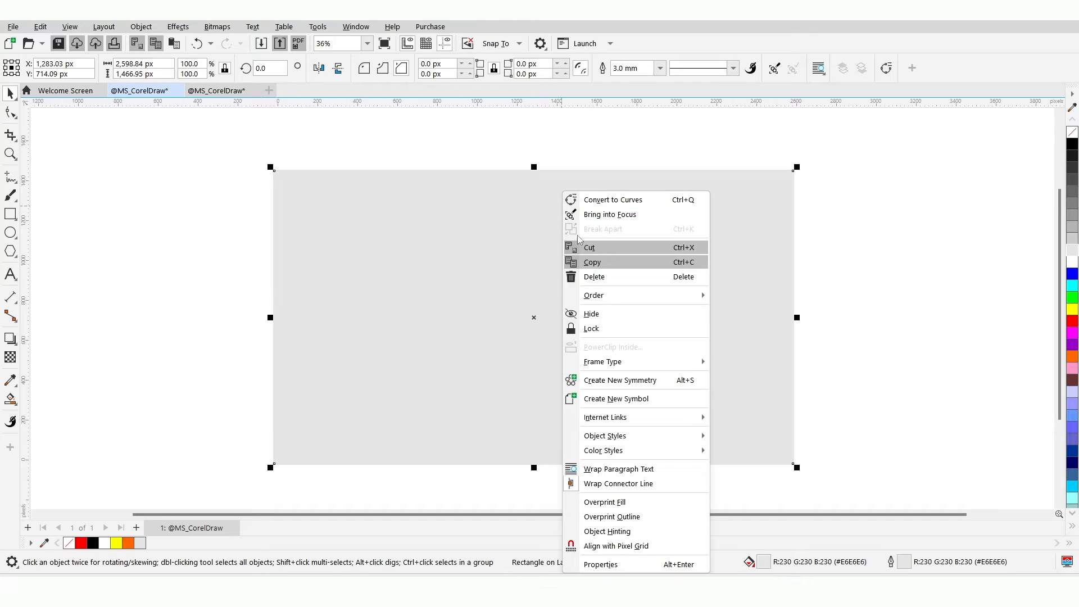
left_click(604, 330)
left_click(202, 227)
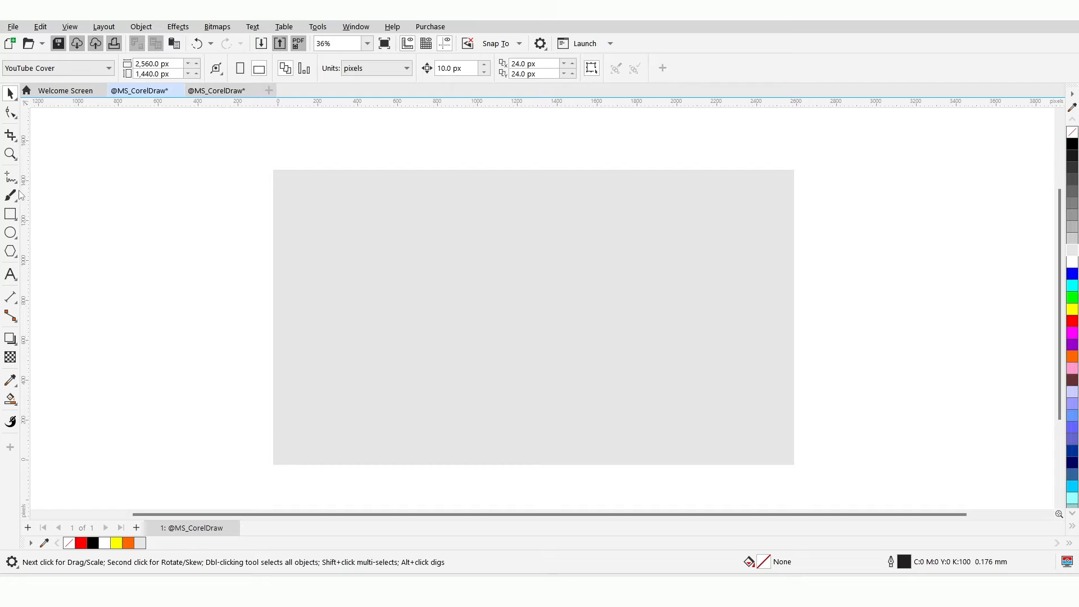
Draw a circle about 1,120 px in diameter and center it on the gray background at about X 1,283, Y 714 px.
left_click(11, 233)
left_click(42, 232)
left_click_drag(443, 228, 606, 454)
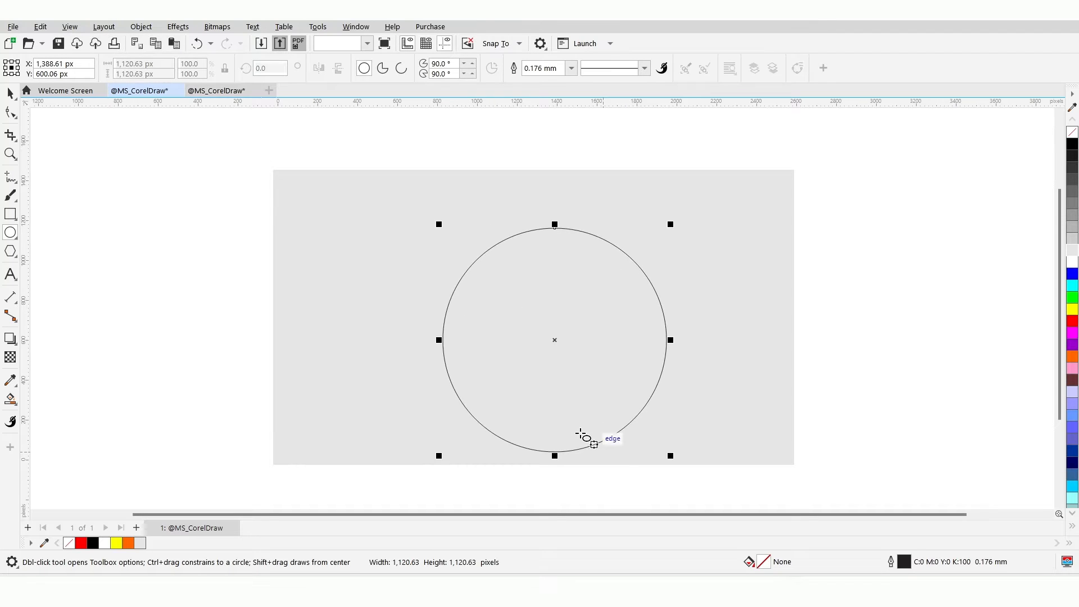
left_click(8, 94)
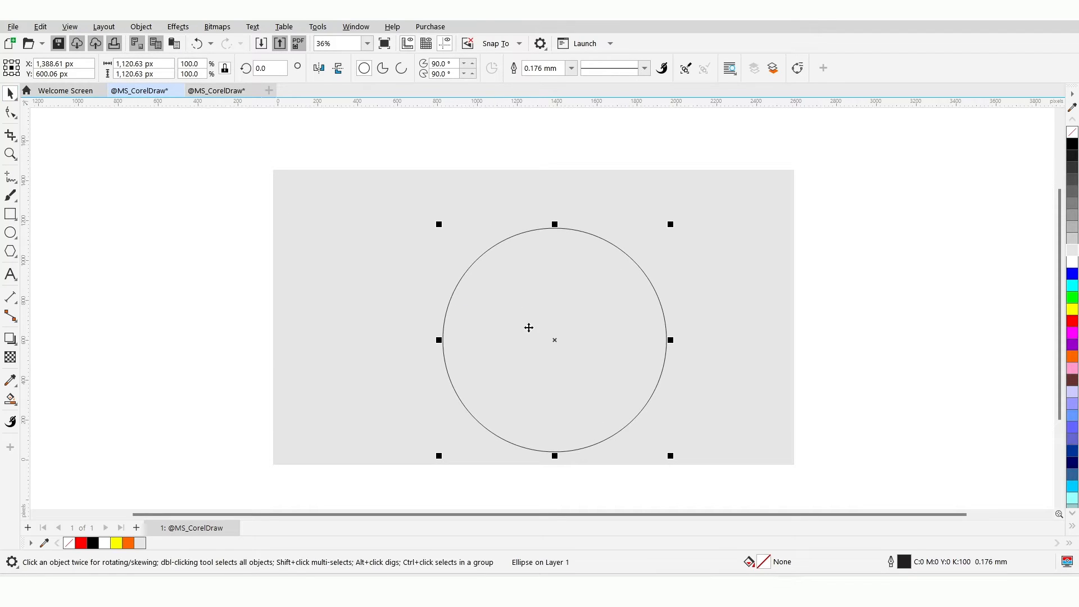
left_click_drag(560, 353, 540, 327)
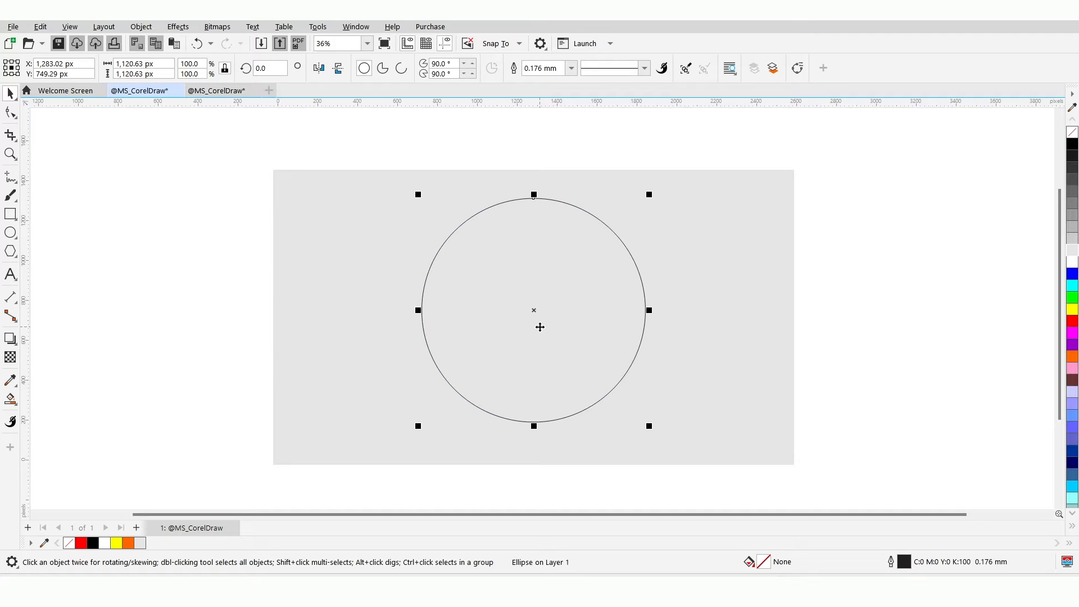
left_click_drag(467, 302, 434, 292)
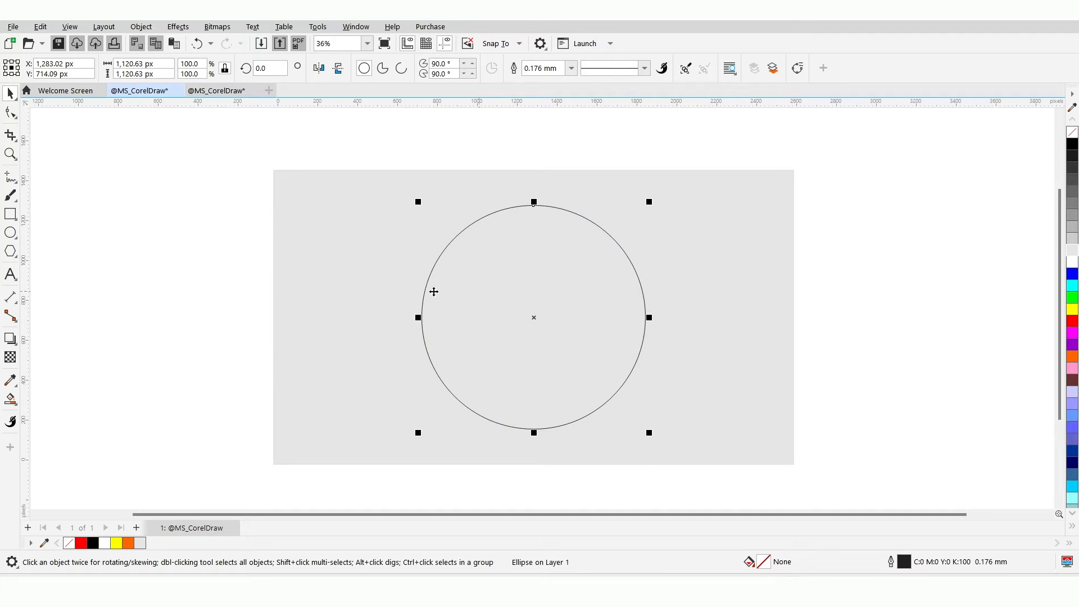
Set the circle's outline width to 5.0 mm and place one copy over each side edge of the background.
left_click(571, 68)
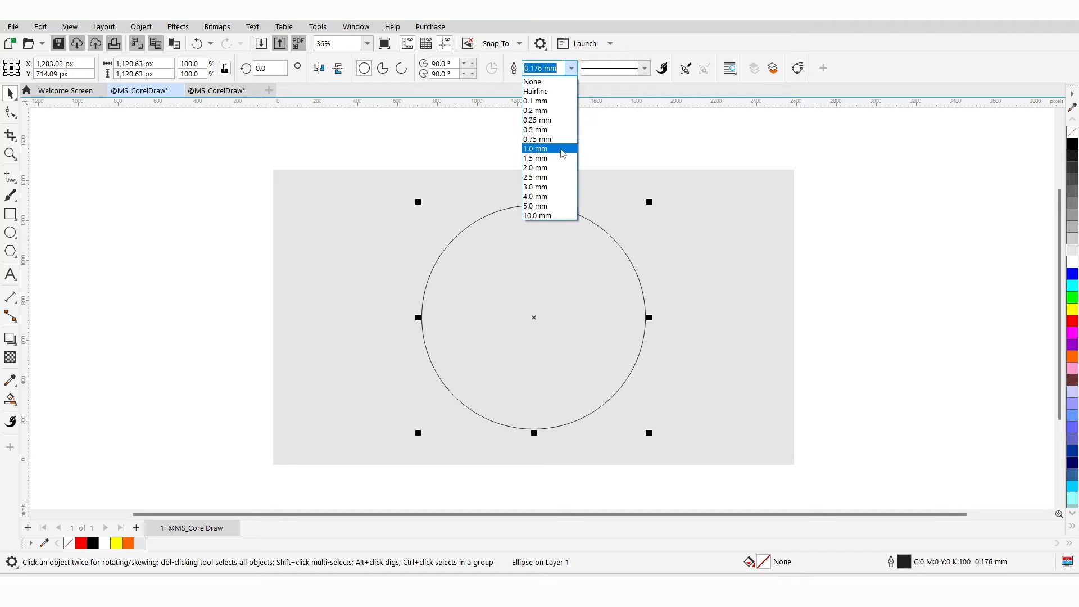
left_click(560, 188)
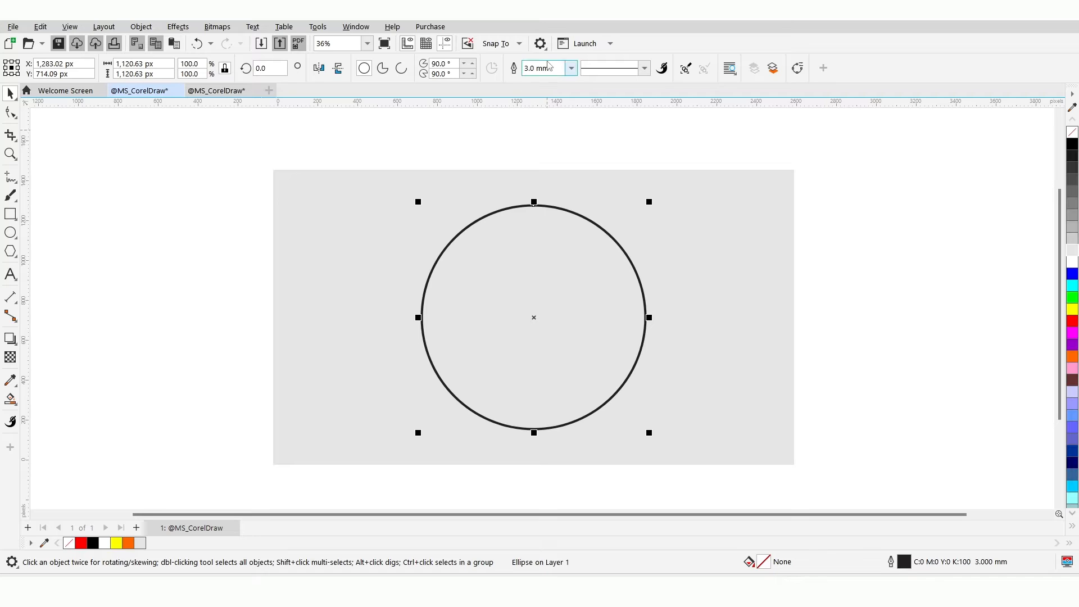
left_click(572, 68)
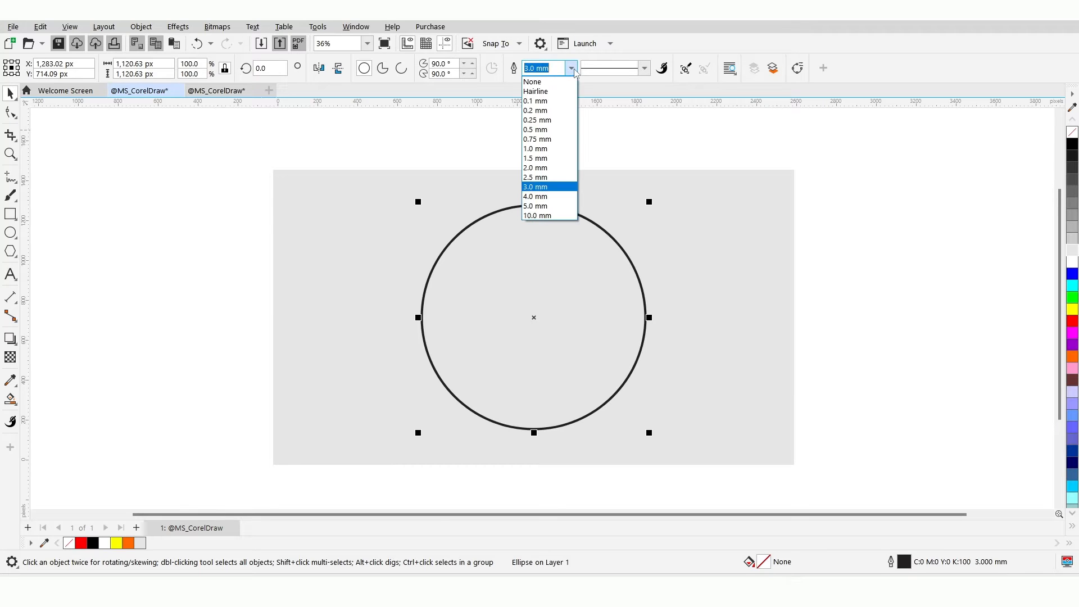
left_click(555, 206)
left_click_drag(557, 246, 290, 248)
left_click_drag(450, 287, 721, 281)
Change the middle circle's outline color to a crimson of C15 M100 Y49 K2.
left_click(599, 288)
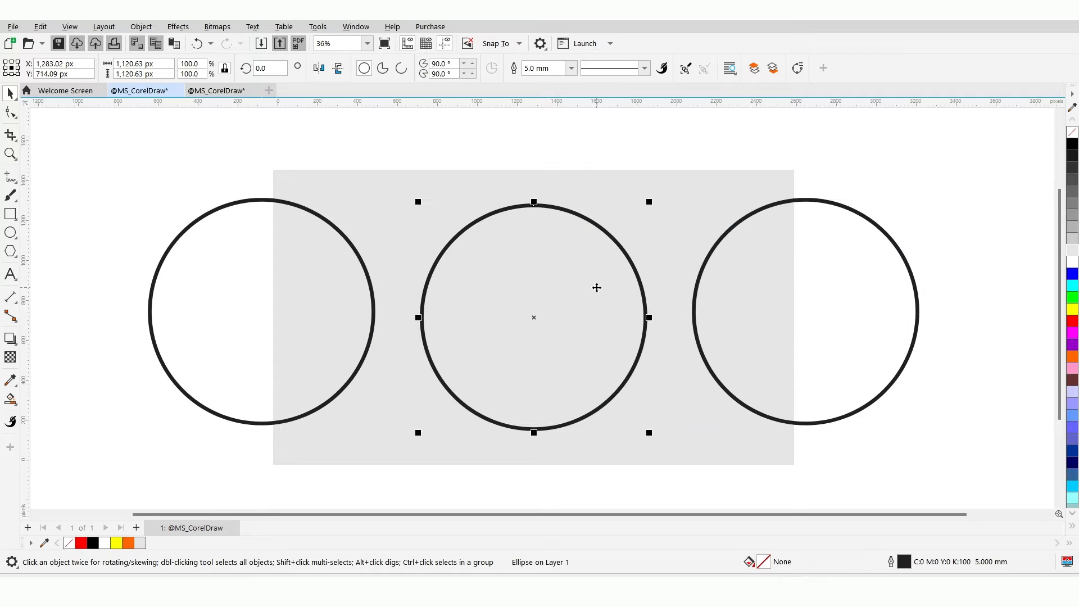
double_click(905, 561)
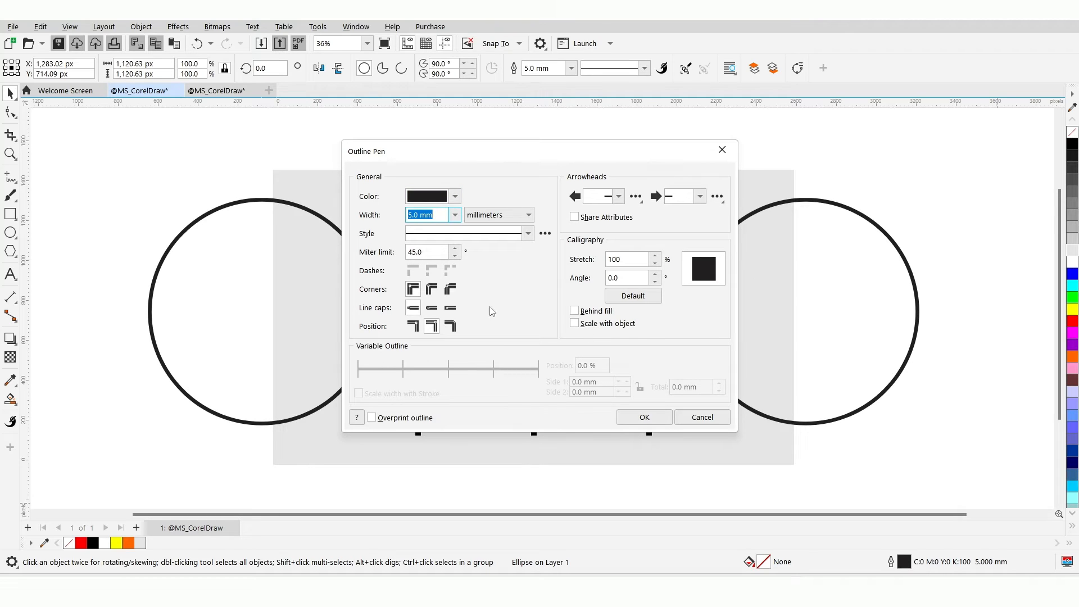
left_click(455, 196)
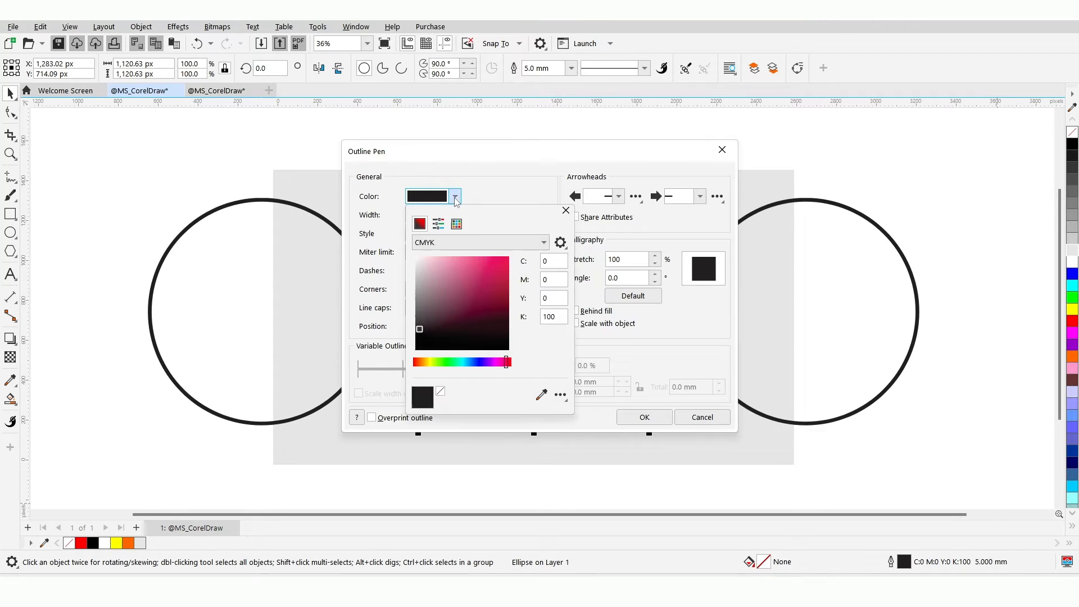
left_click(490, 275)
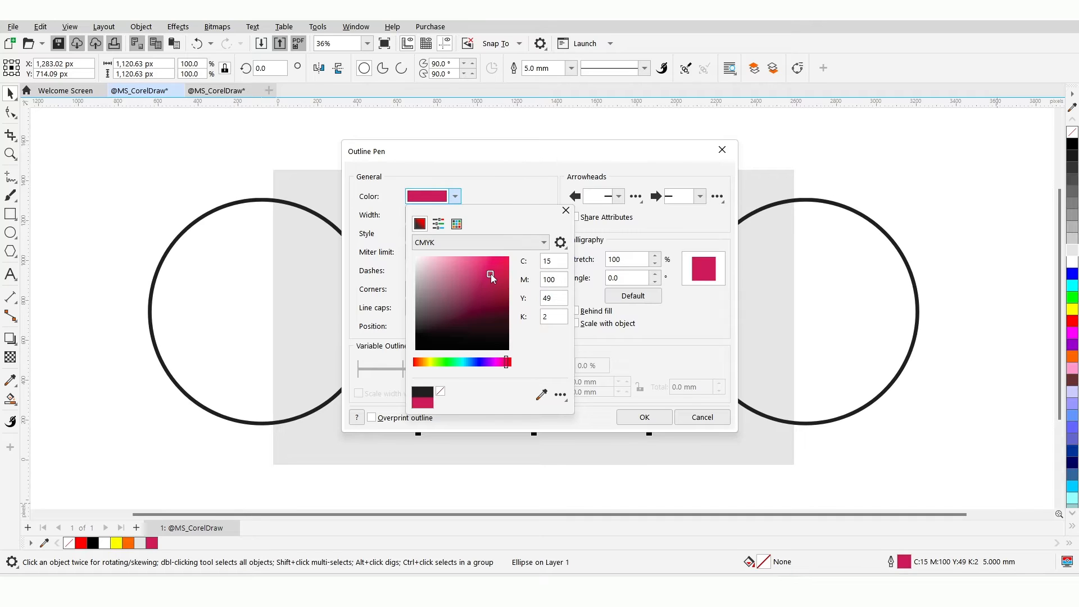
left_click(663, 349)
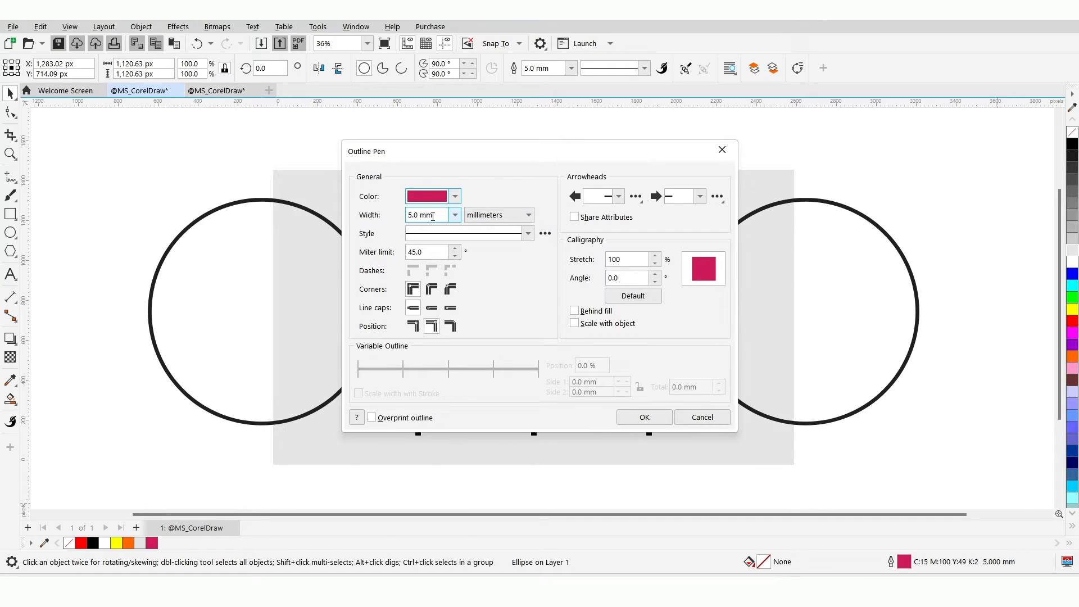
Give the middle circle's outline a 10.0 mm width and a miter limit of 50, with Behind fill and Scale with object enabled.
left_click_drag(432, 216, 375, 205)
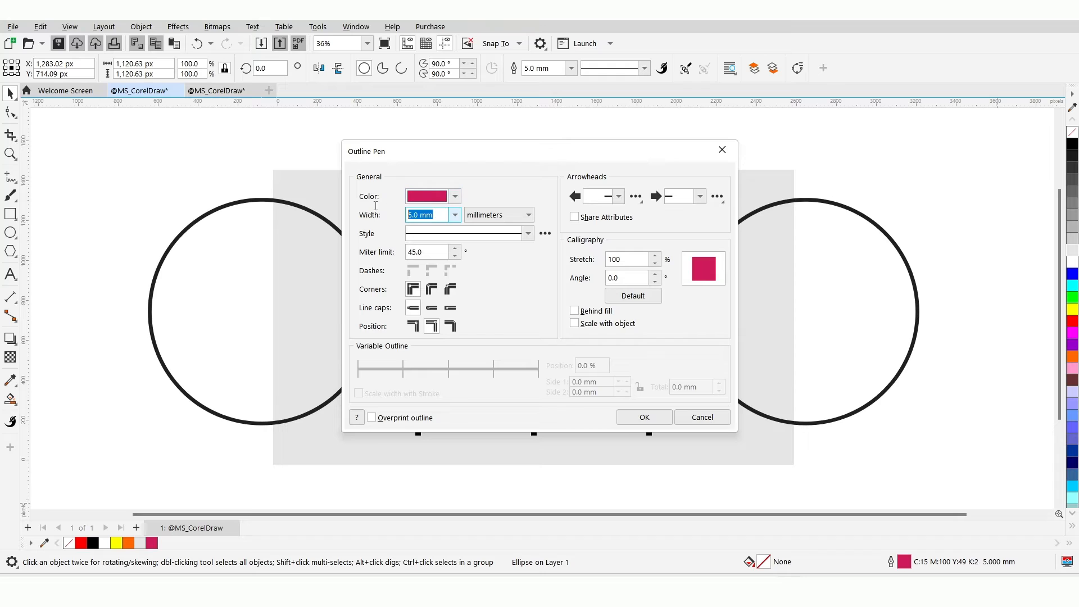
left_click(455, 214)
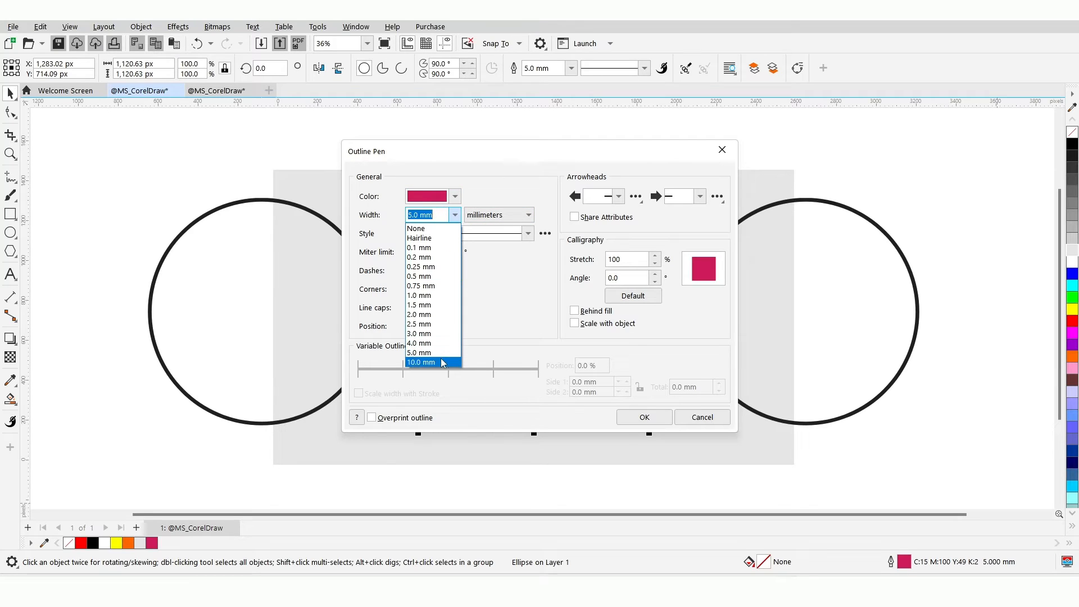
left_click(440, 361)
double_click(438, 253)
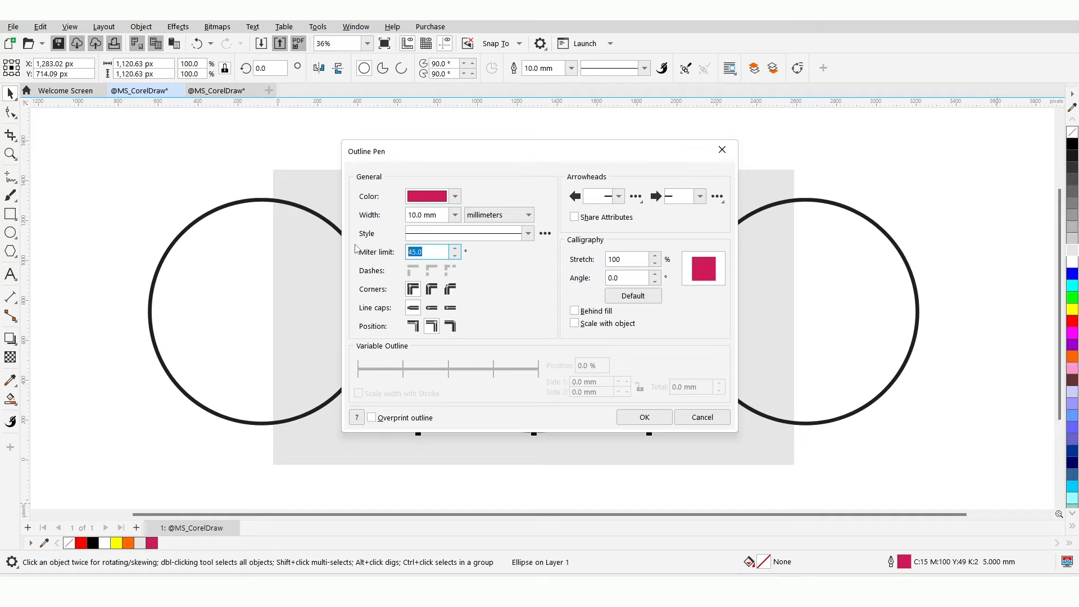
type("5")
left_click(573, 312)
left_click(574, 310)
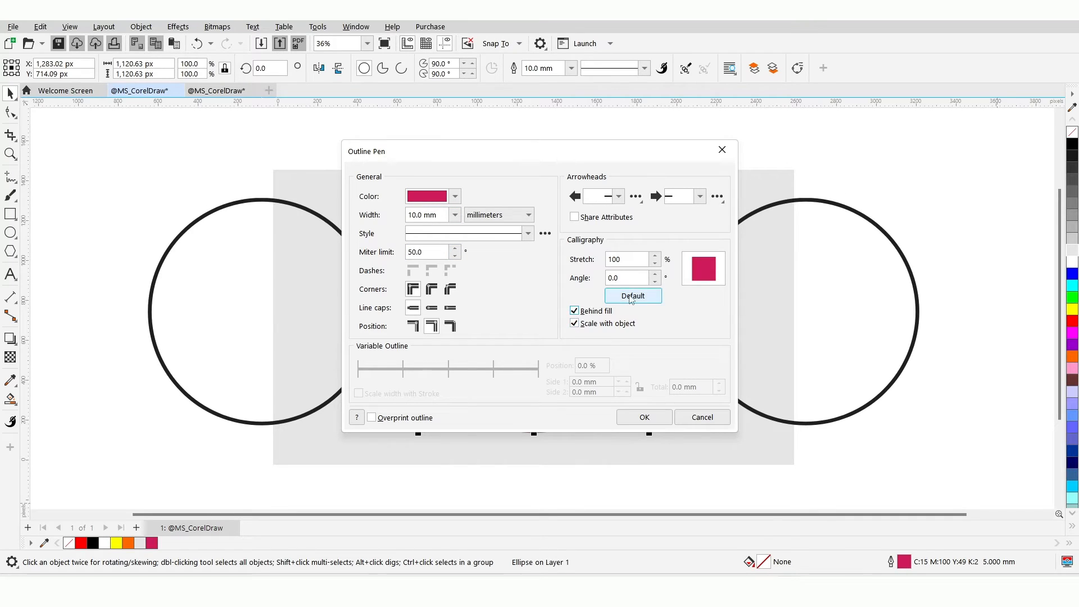
left_click(644, 418)
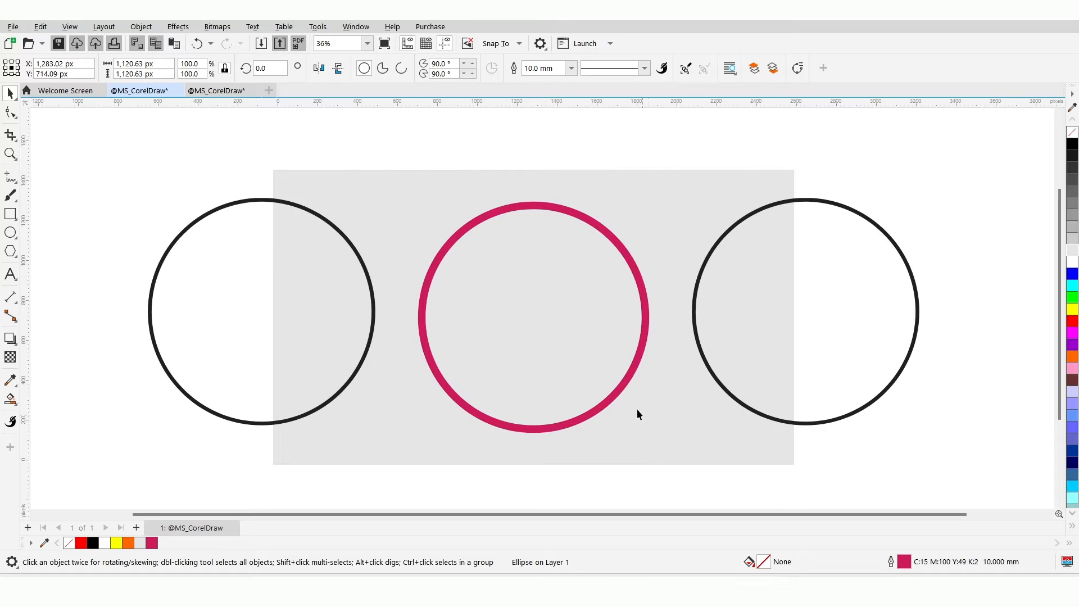
Convert the crimson circle to a 74 dpi CMYK bitmap with anti-aliasing and a transparent background.
left_click(218, 26)
left_click(247, 41)
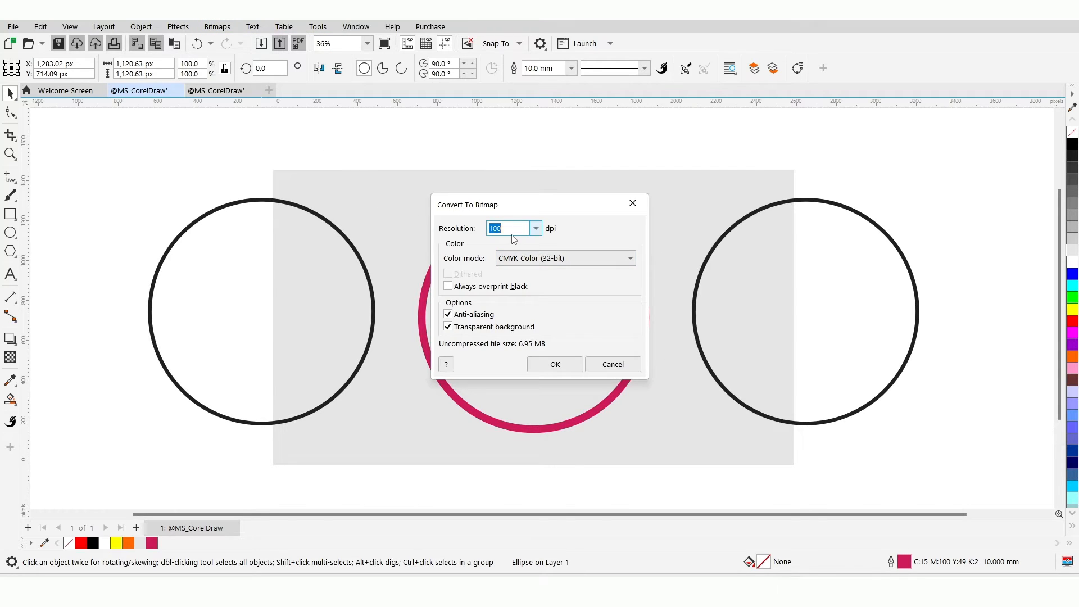
type("74")
left_click(562, 363)
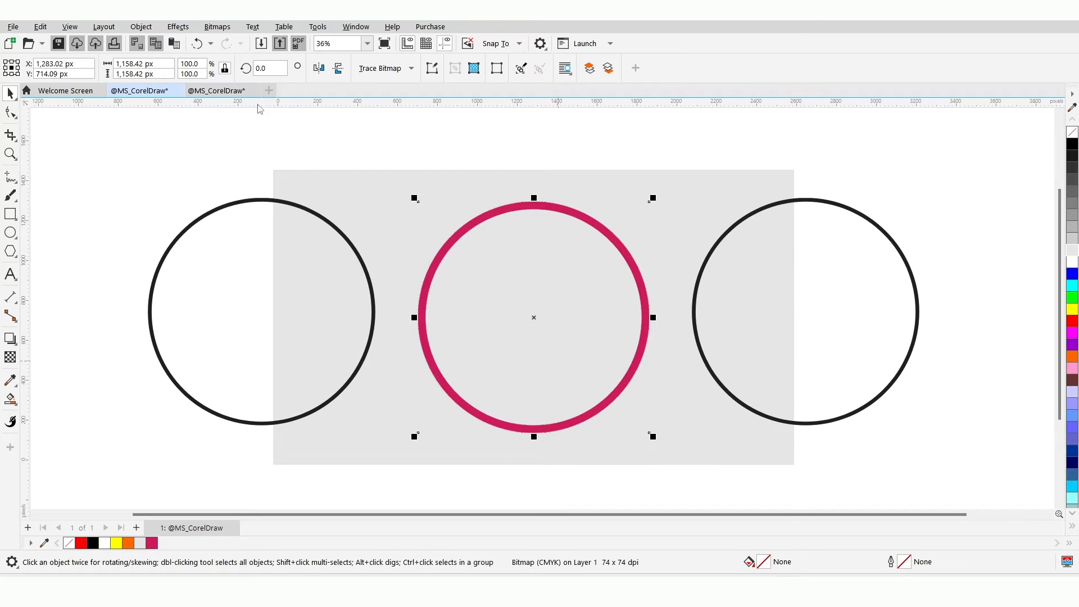
Apply a Gaussian Blur with a radius of 70 to the crimson circle bitmap.
left_click(179, 27)
mouse_move(237, 106)
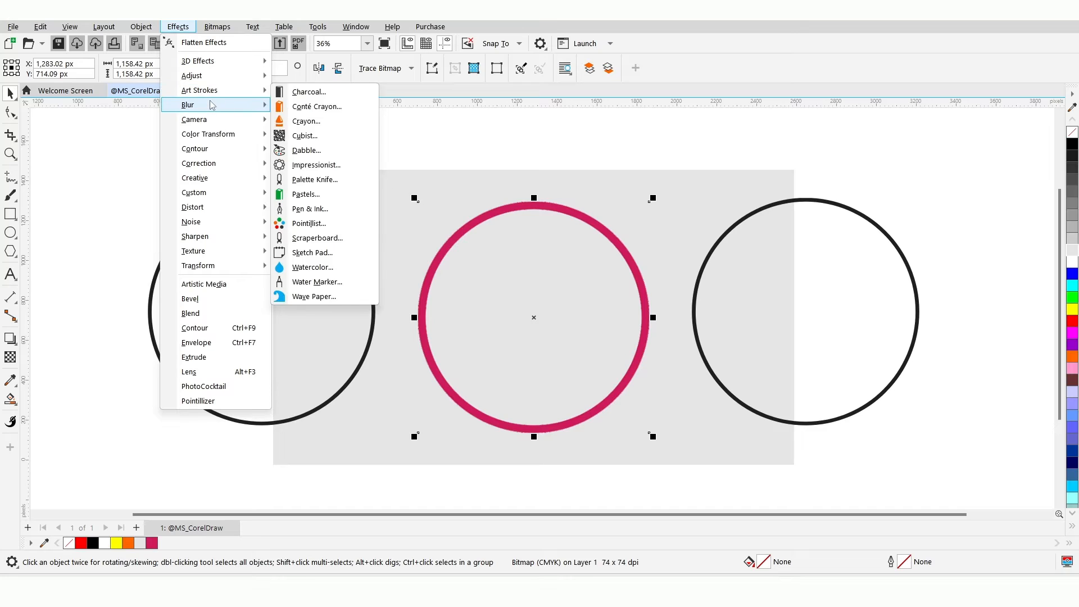
left_click(314, 154)
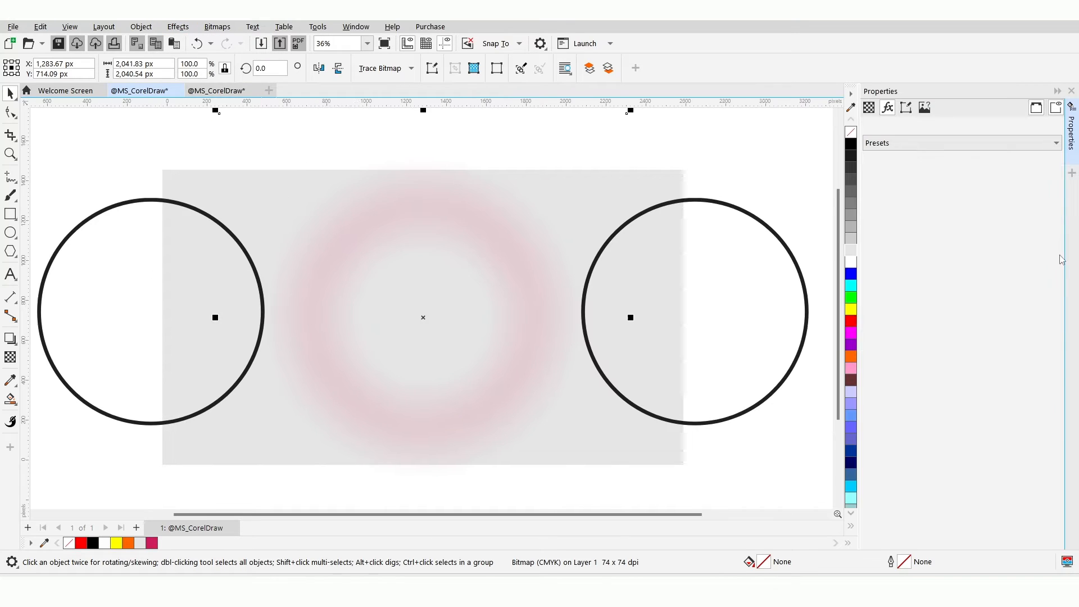
left_click_drag(1046, 367, 1028, 368)
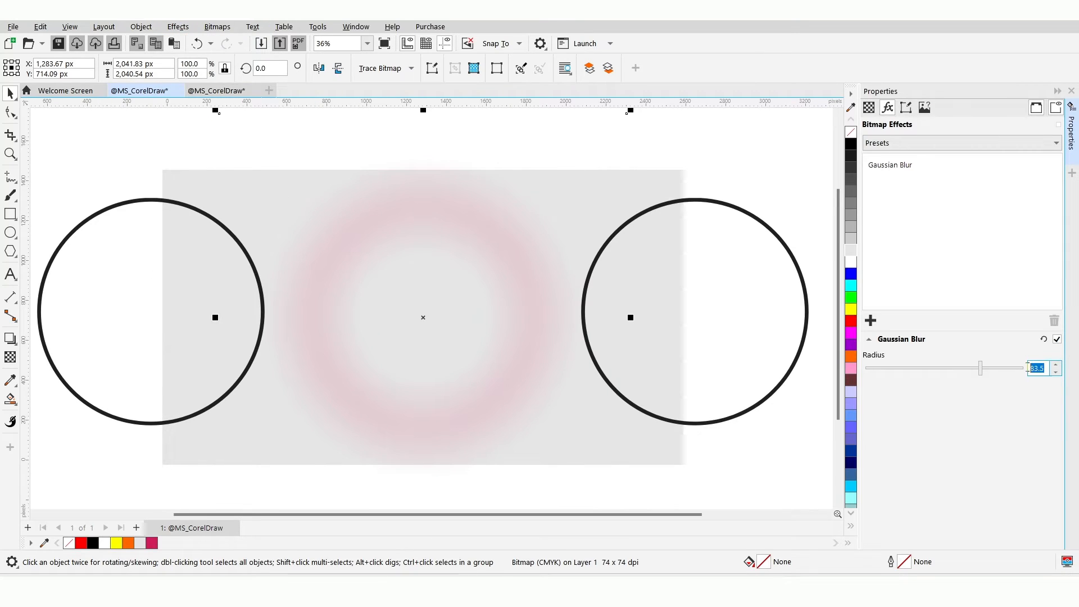
type("70")
key("Return")
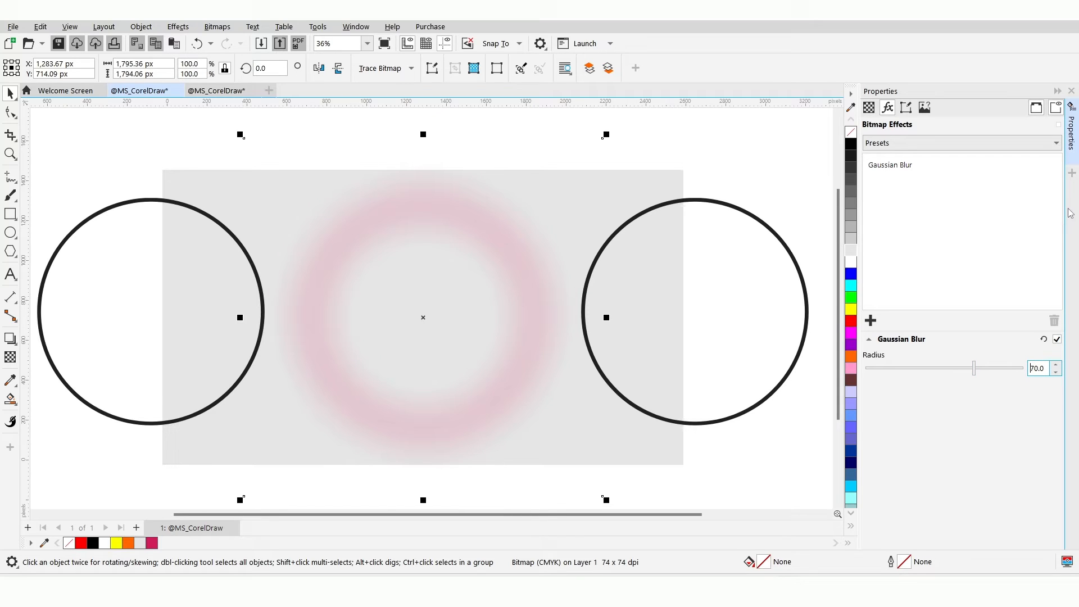
left_click(1072, 91)
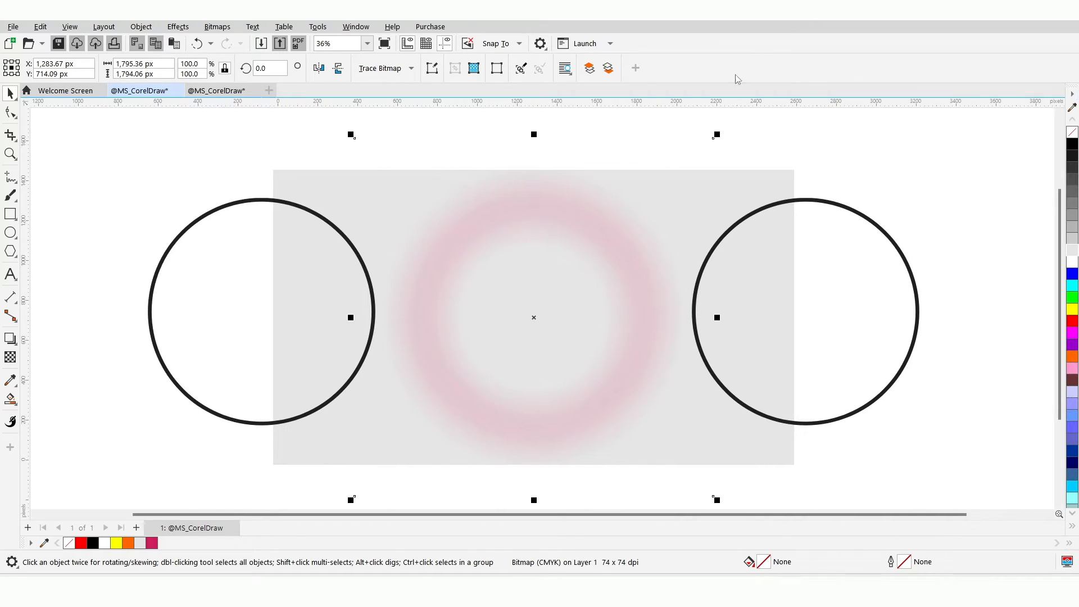
Change the left circle's outline color to a dark red of C27 M100 Y75 K38.
left_click(358, 253)
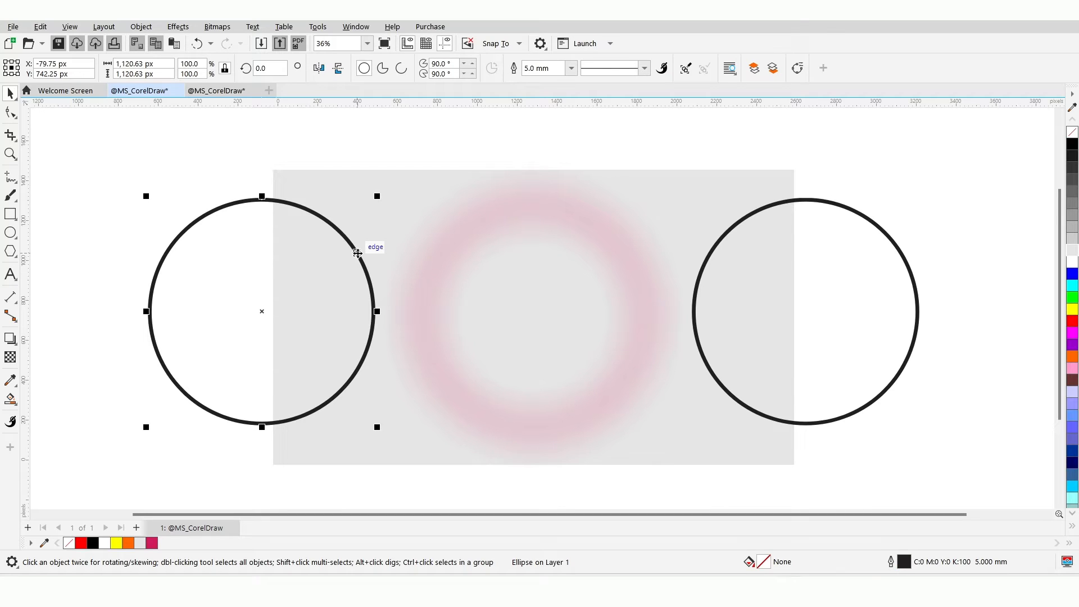
double_click(902, 564)
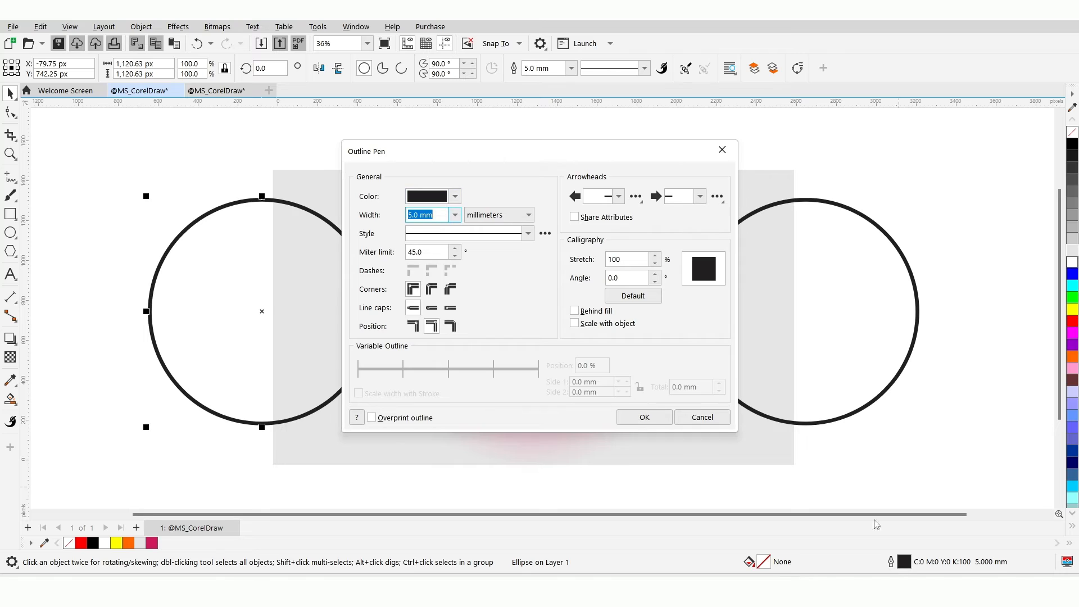
left_click(455, 197)
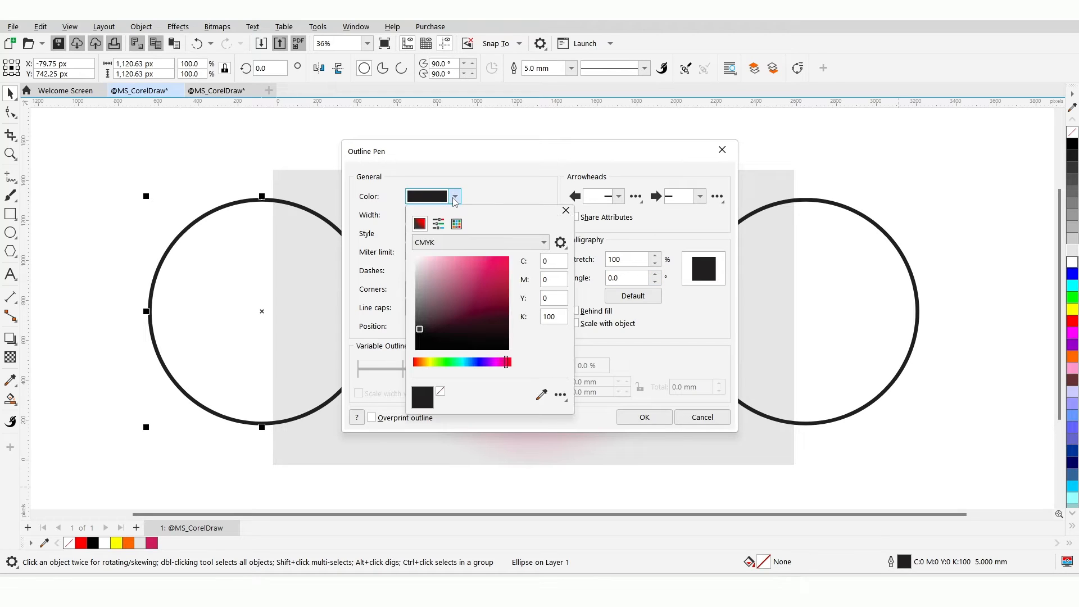
left_click(500, 300)
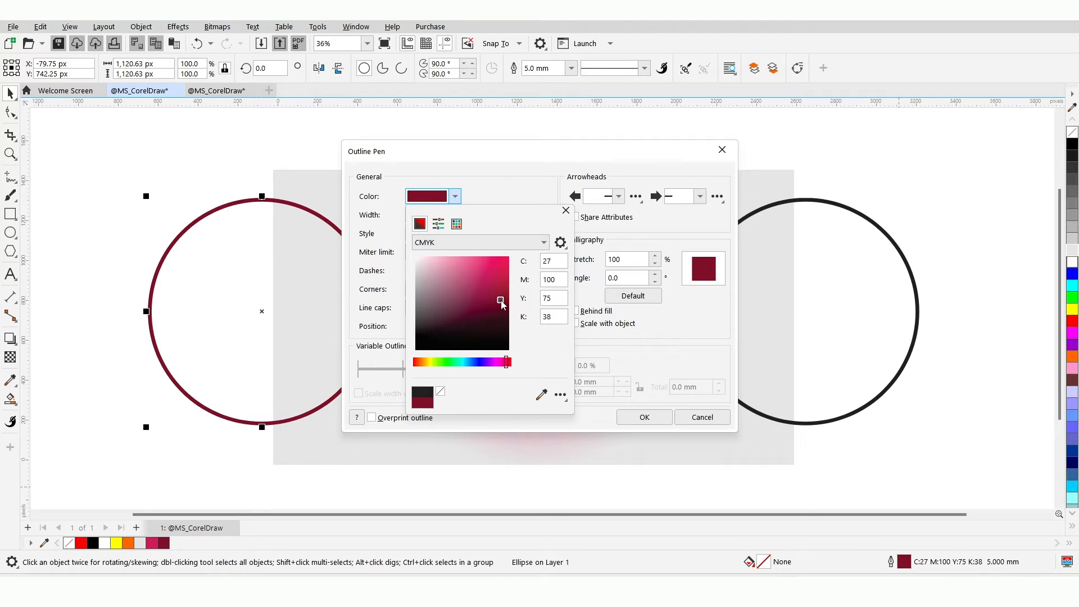
left_click(663, 333)
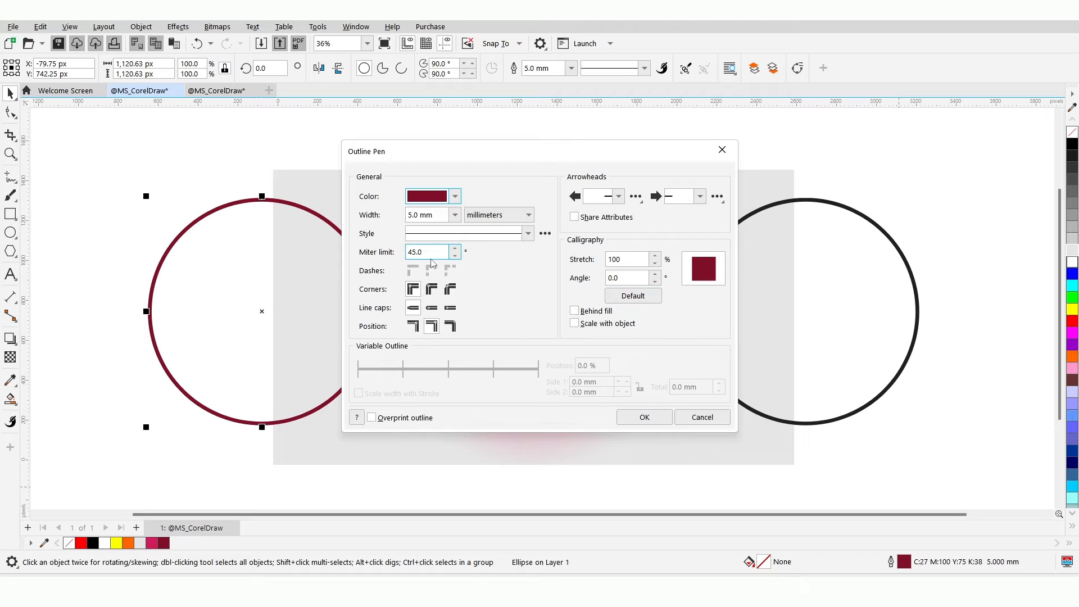
Give the dark red circle's outline a 10.0 mm width and a miter limit of 42, with Behind fill and Scale with object enabled.
left_click_drag(431, 252, 377, 248)
type("4")
left_click(455, 215)
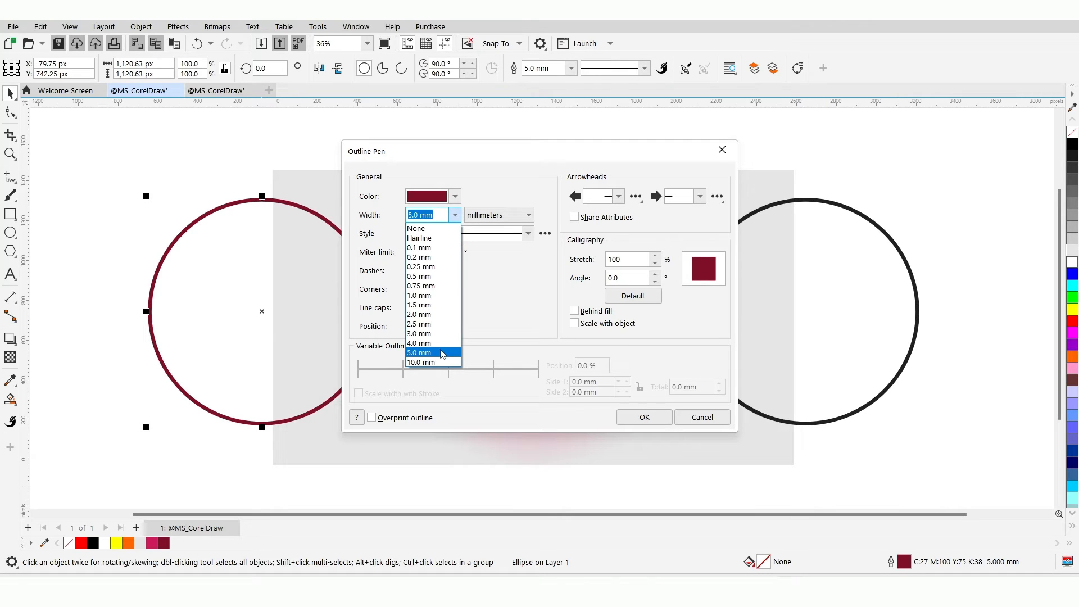
left_click(442, 353)
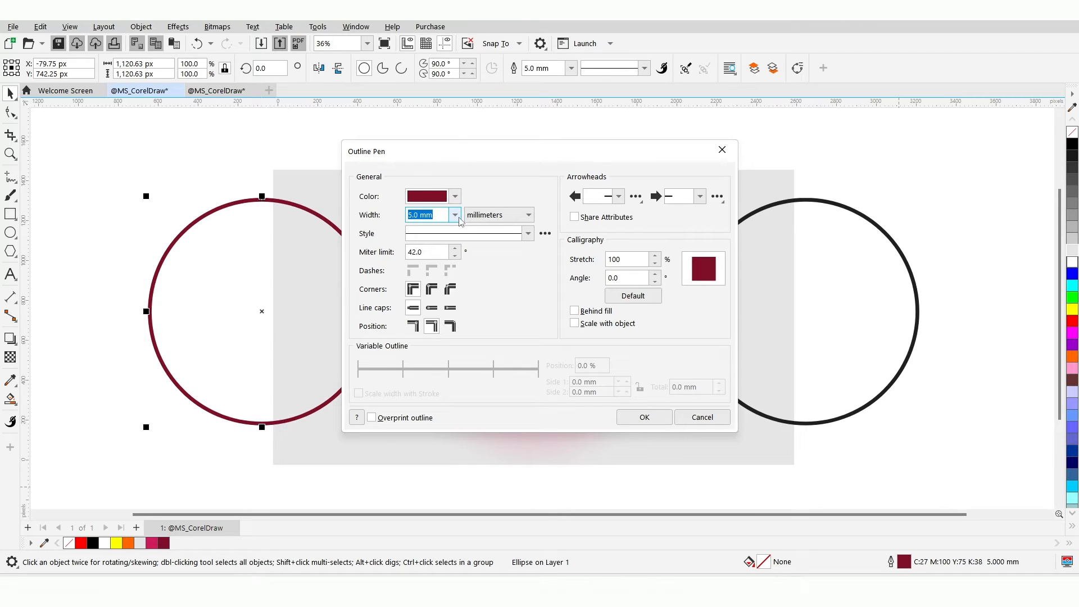
left_click(455, 214)
left_click(448, 358)
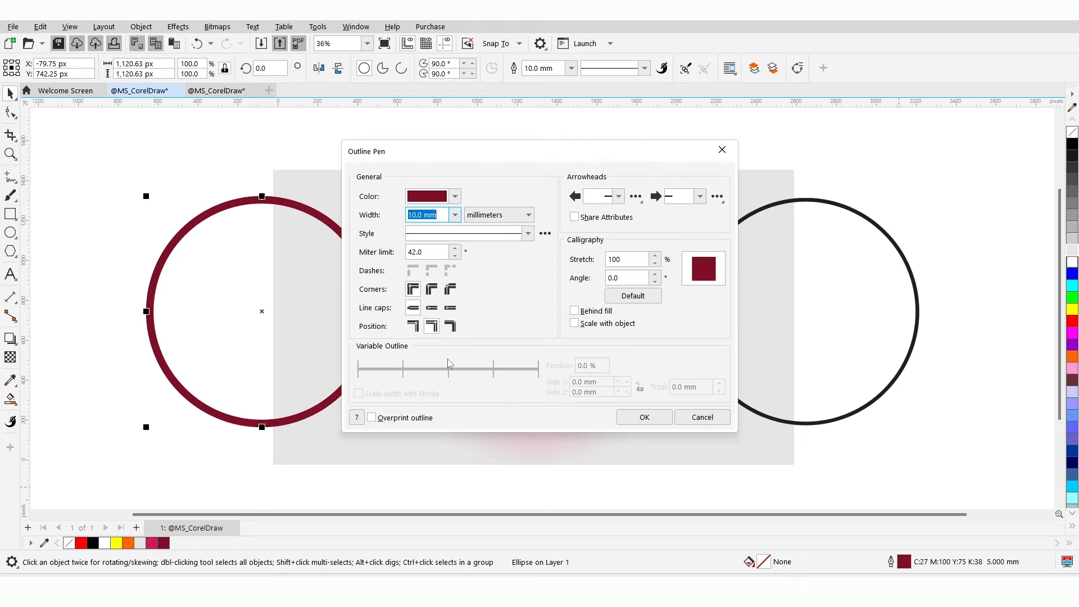
left_click(574, 311)
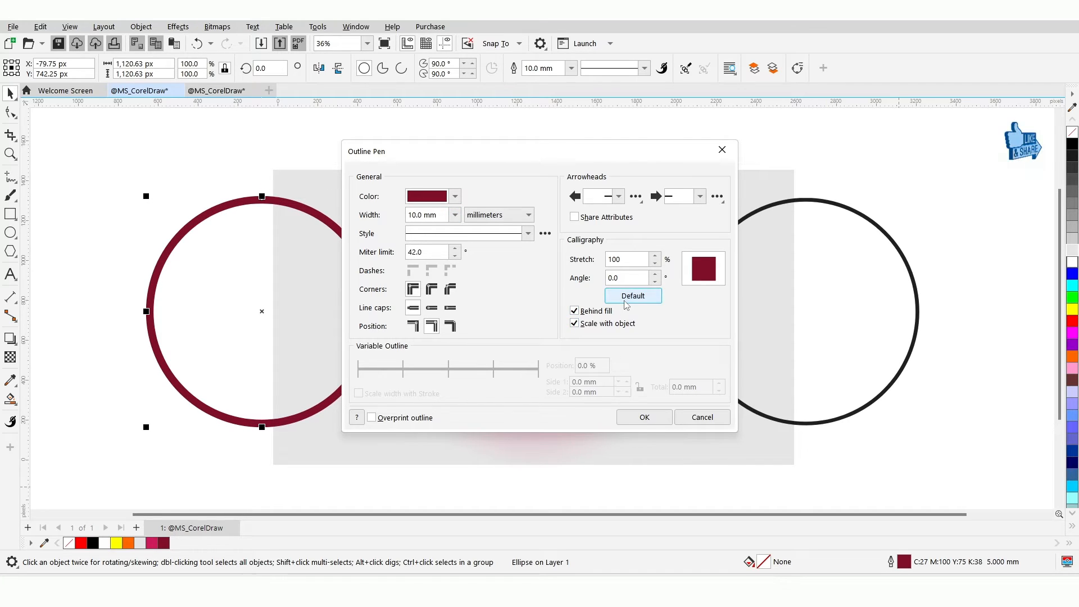
left_click(645, 418)
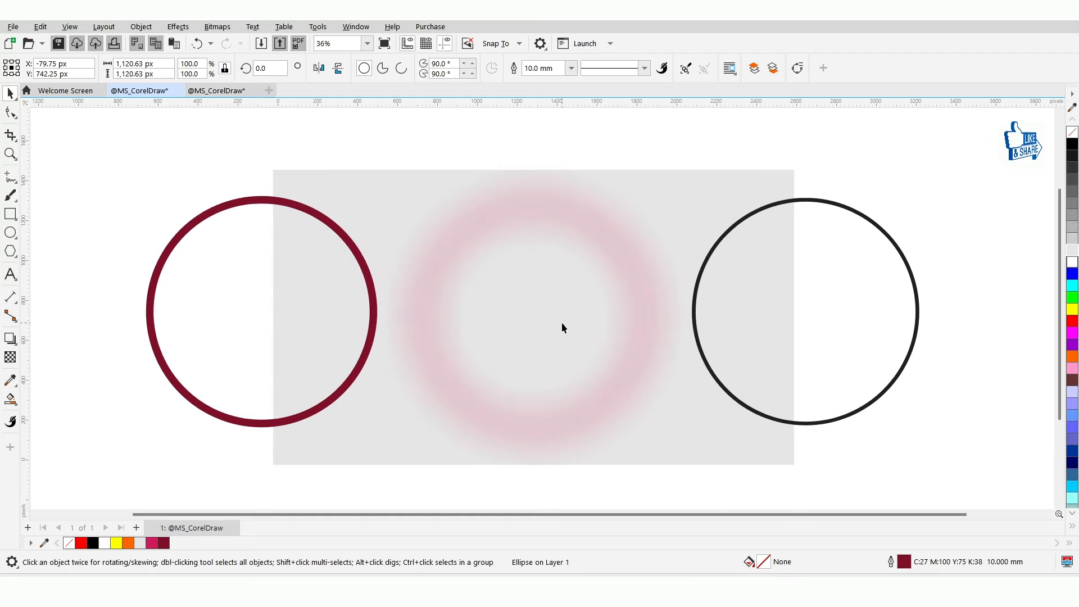
Convert the dark red circle to a 40 dpi CMYK bitmap with anti-aliasing and a transparent background.
left_click(209, 30)
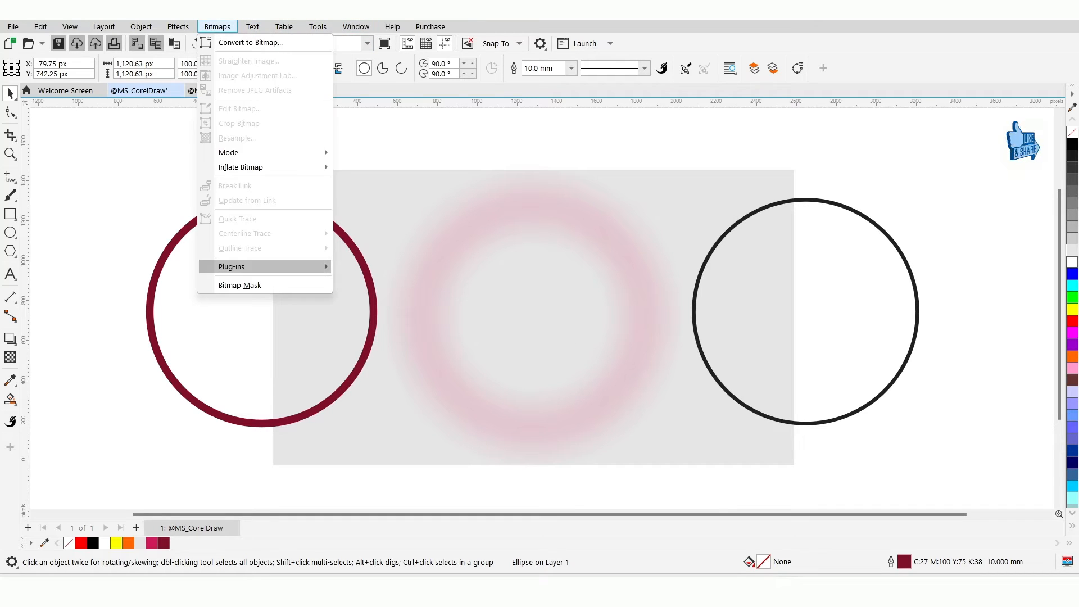
left_click(242, 42)
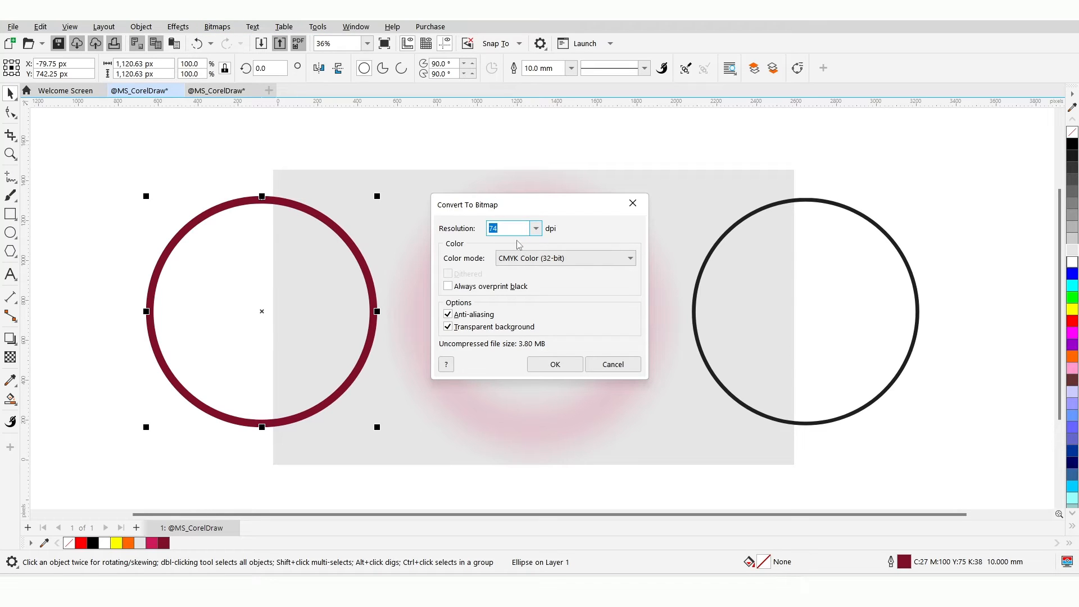
left_click(540, 364)
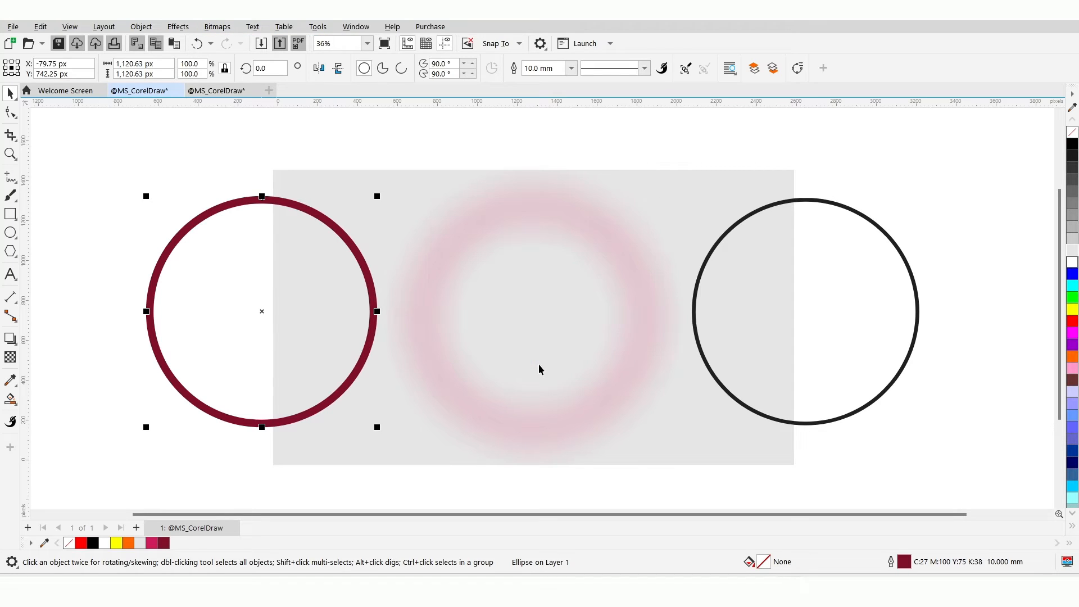
Apply a Gaussian Blur with a radius of 40 to the dark red bitmap, and center both blurred rings on the gray rectangle.
left_click(178, 26)
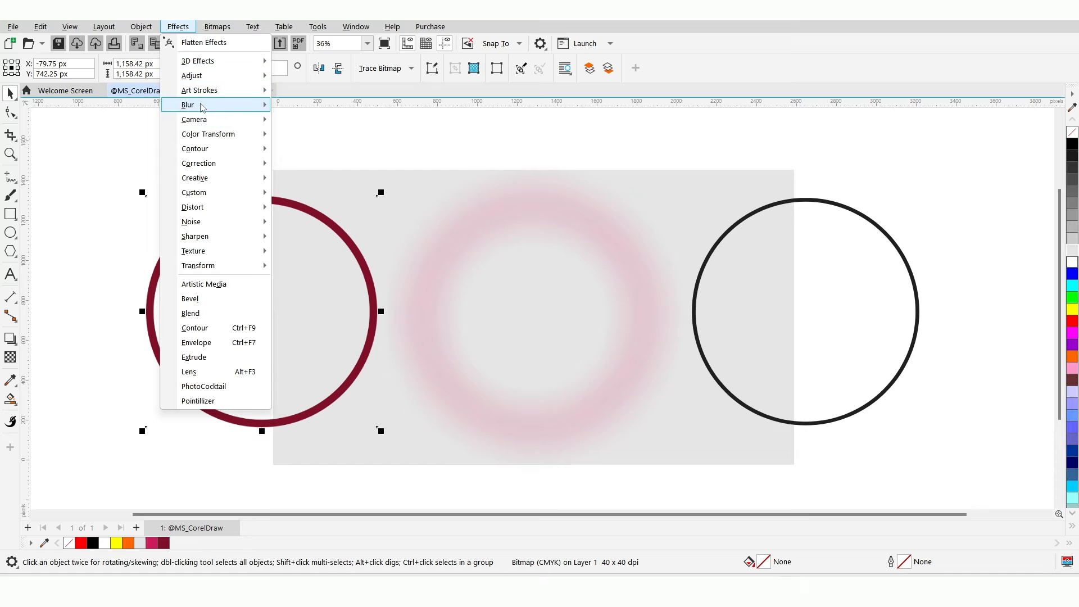
mouse_move(204, 107)
left_click(336, 156)
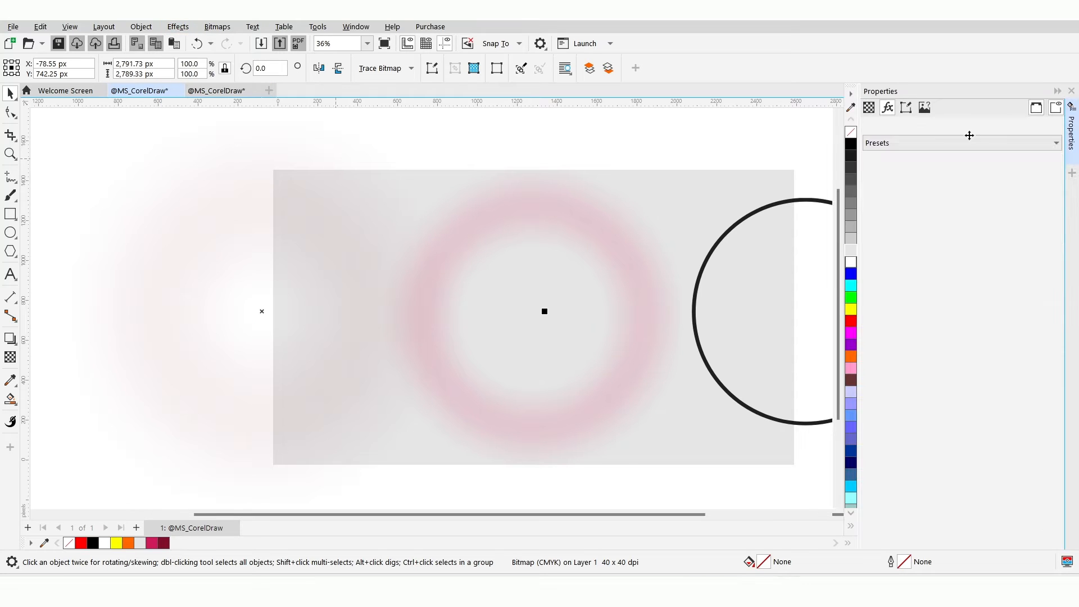
left_click_drag(1045, 368, 984, 368)
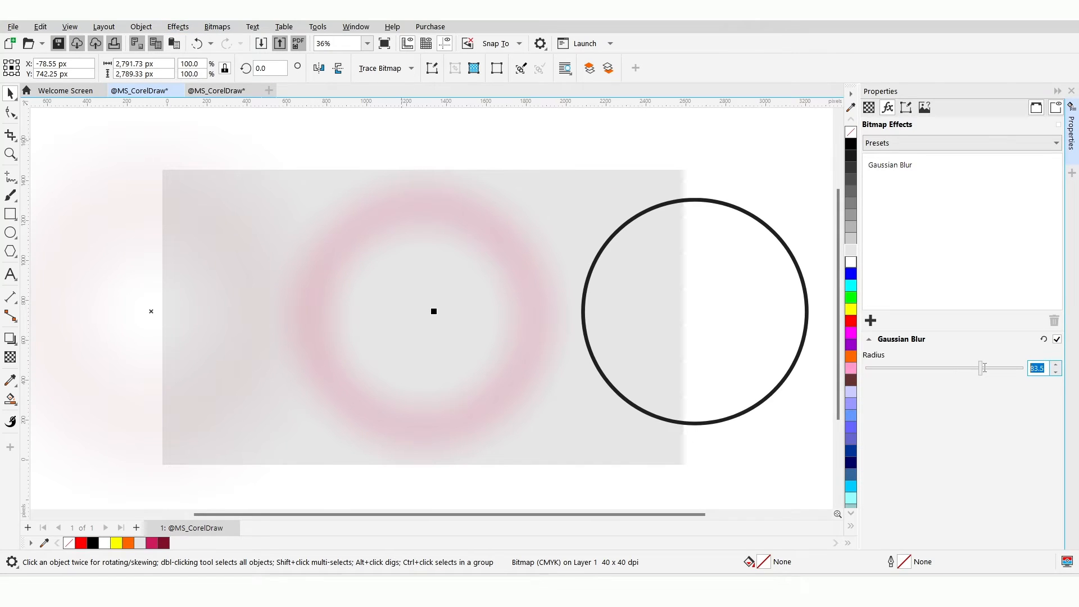
type("40")
key("Return")
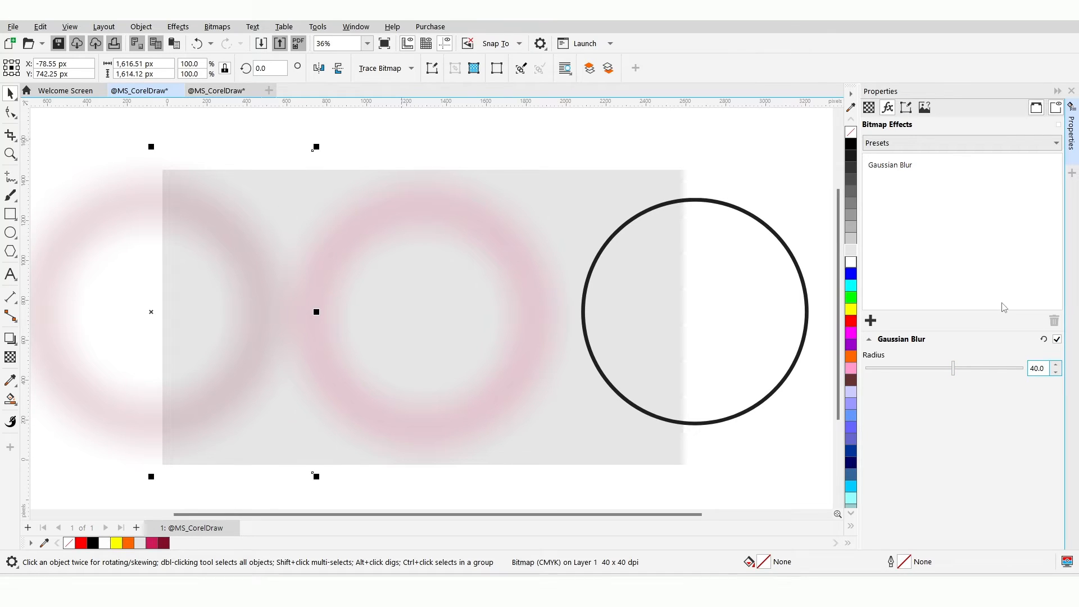
left_click(1071, 91)
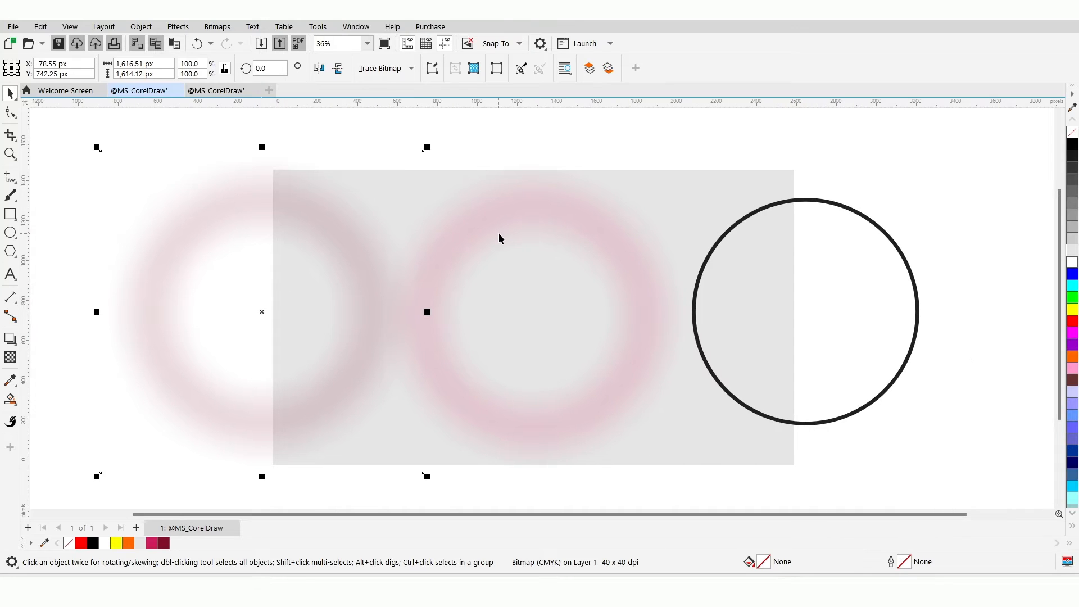
key("ctrl+a")
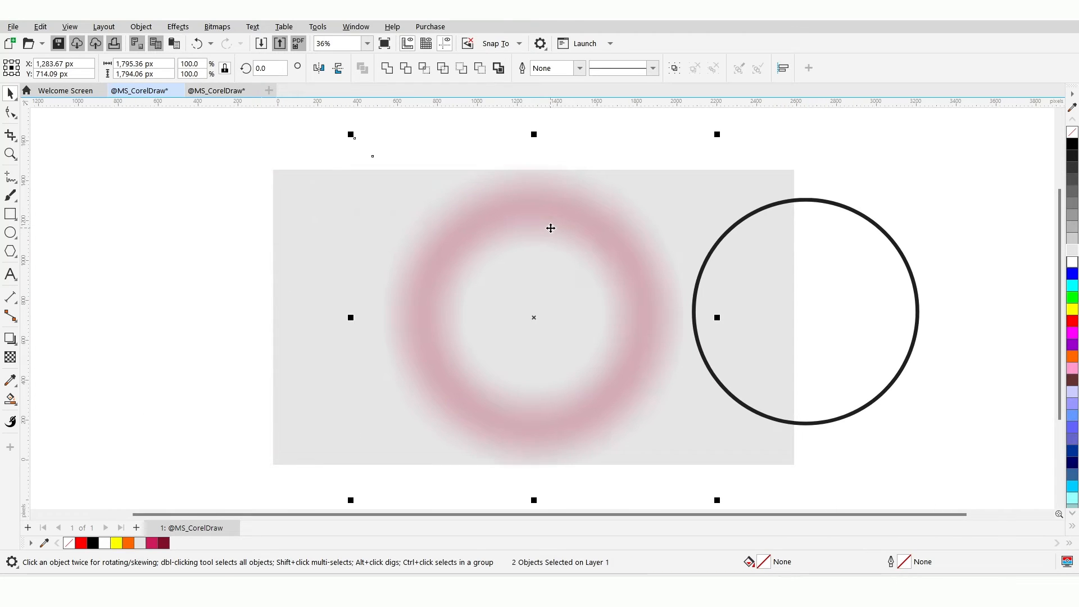
Copy the black circle to the gray rectangle's left edge and color the copy's outline gold, C35 M38 Y100 K6.
left_click(724, 239)
left_click_drag(729, 228, 157, 237)
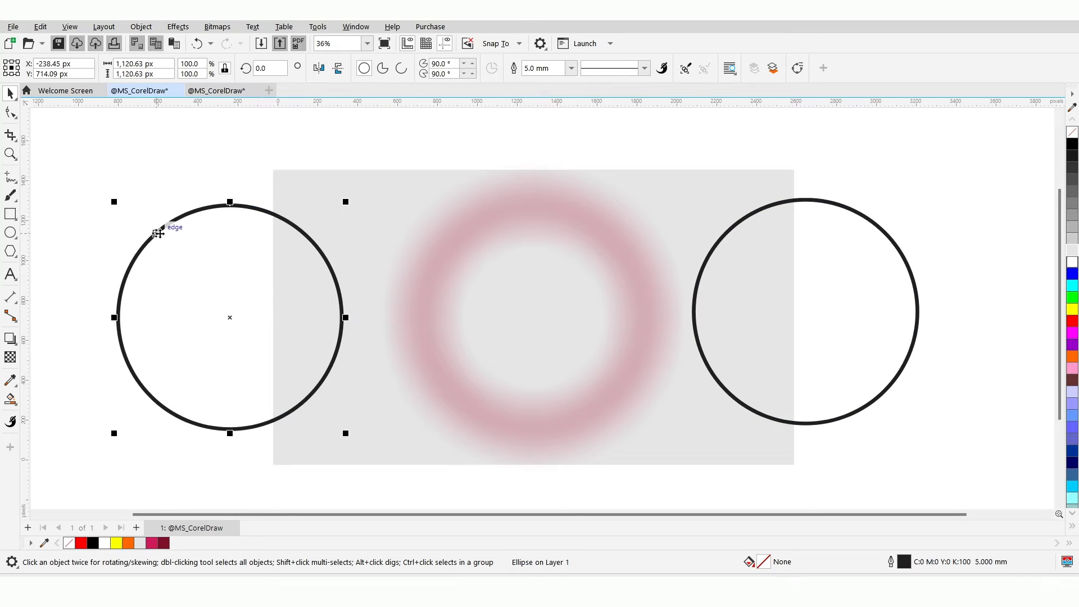
double_click(906, 562)
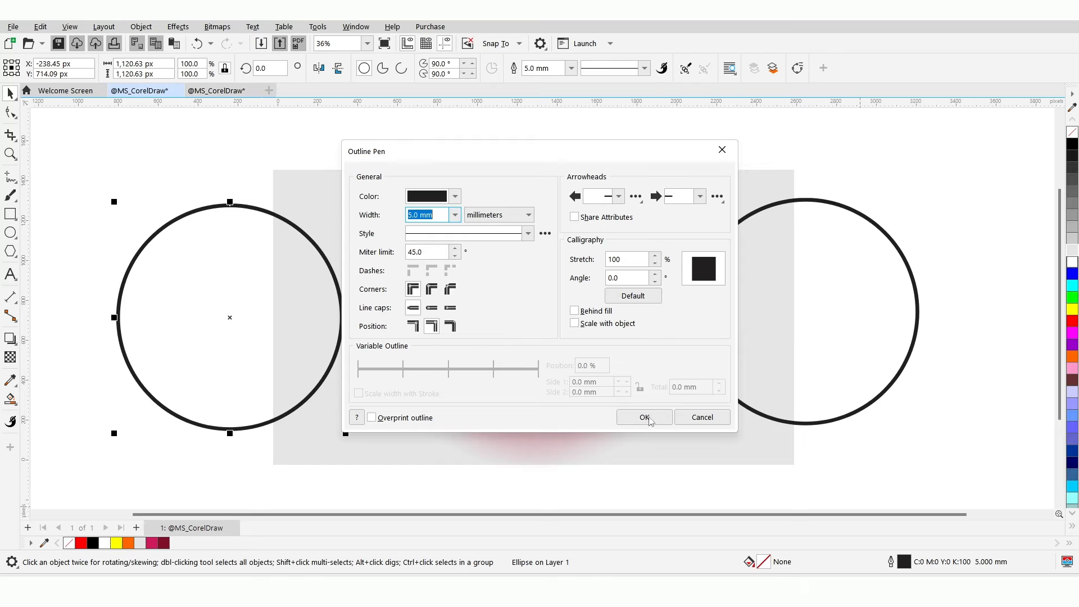
left_click(455, 198)
left_click(428, 362)
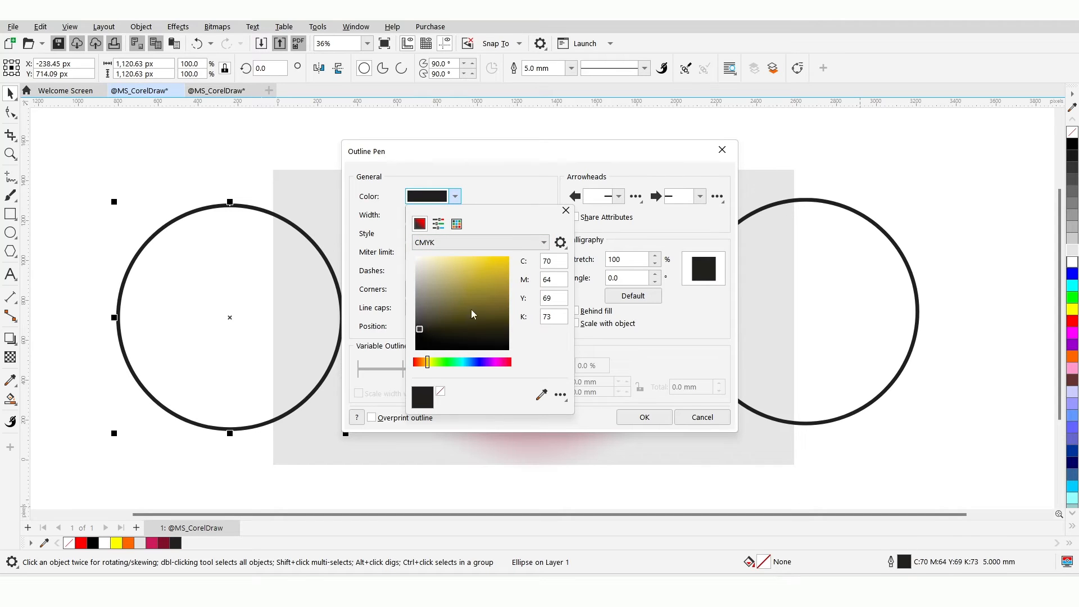
left_click(505, 289)
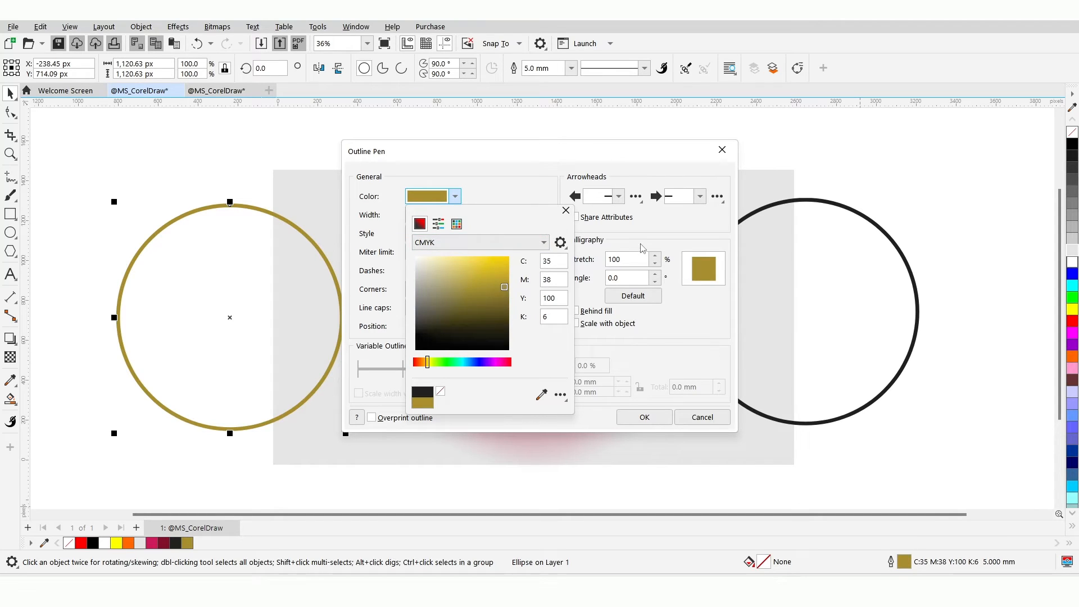
left_click(655, 229)
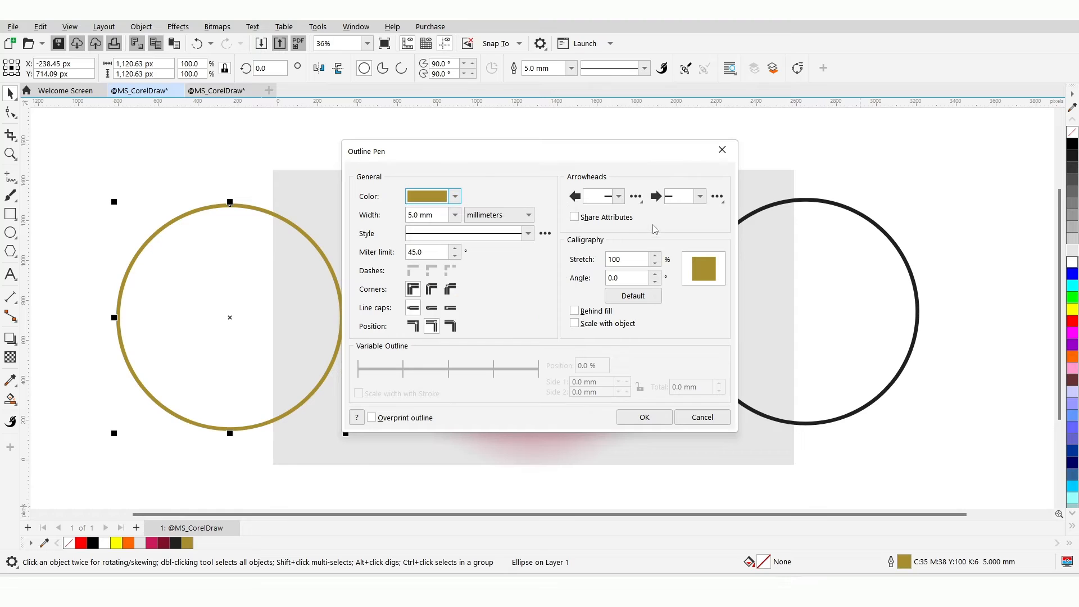
Keep the gold circle's outline width at 5.0 mm and enable Behind fill and Scale with object.
left_click(454, 215)
left_click(448, 363)
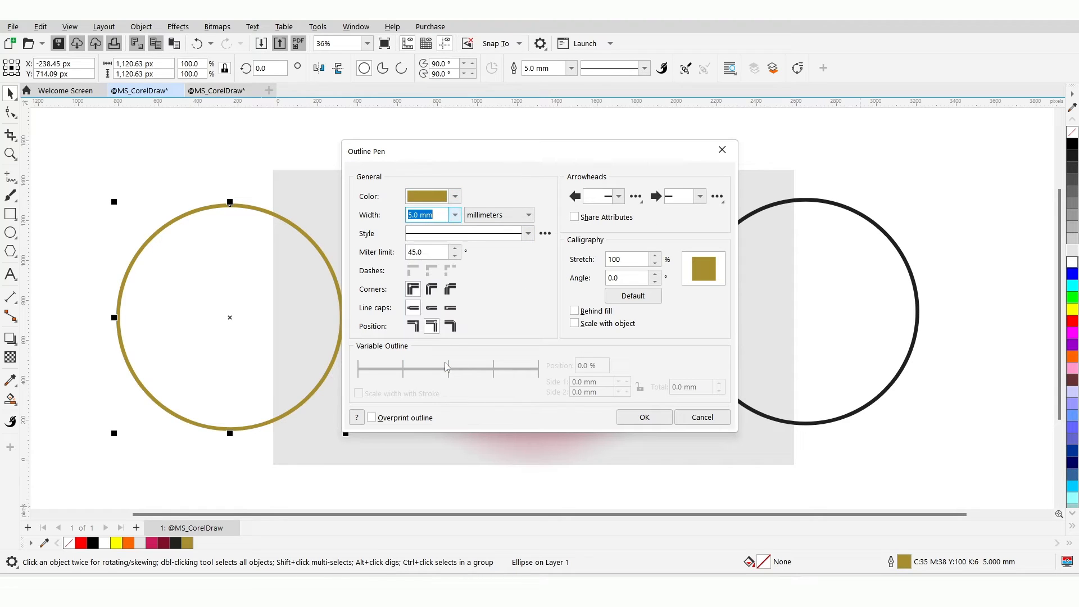
left_click(455, 215)
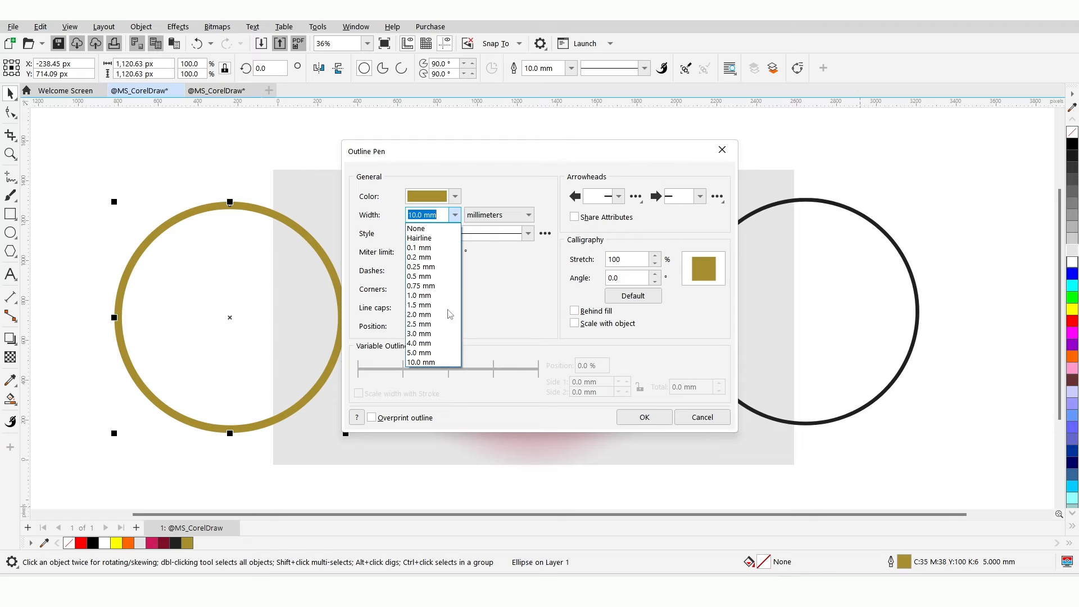
left_click(448, 355)
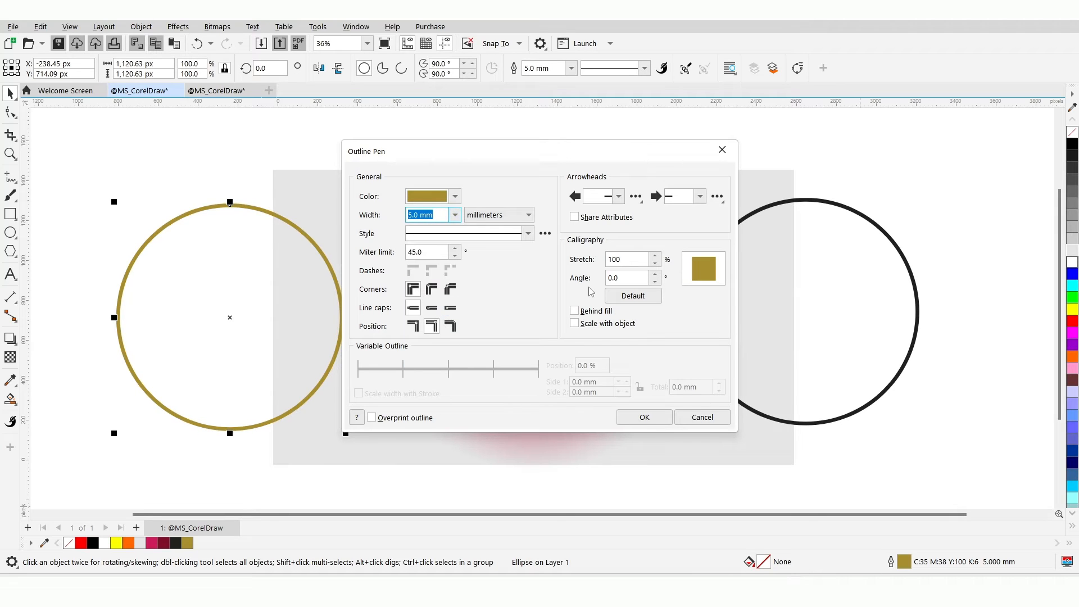
left_click(573, 311)
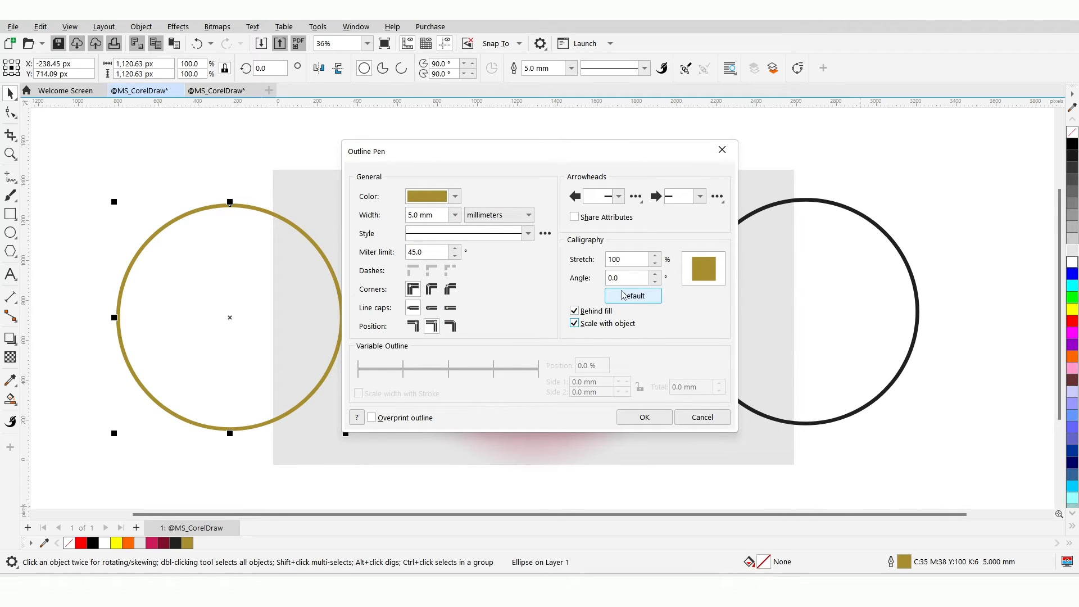
left_click(644, 417)
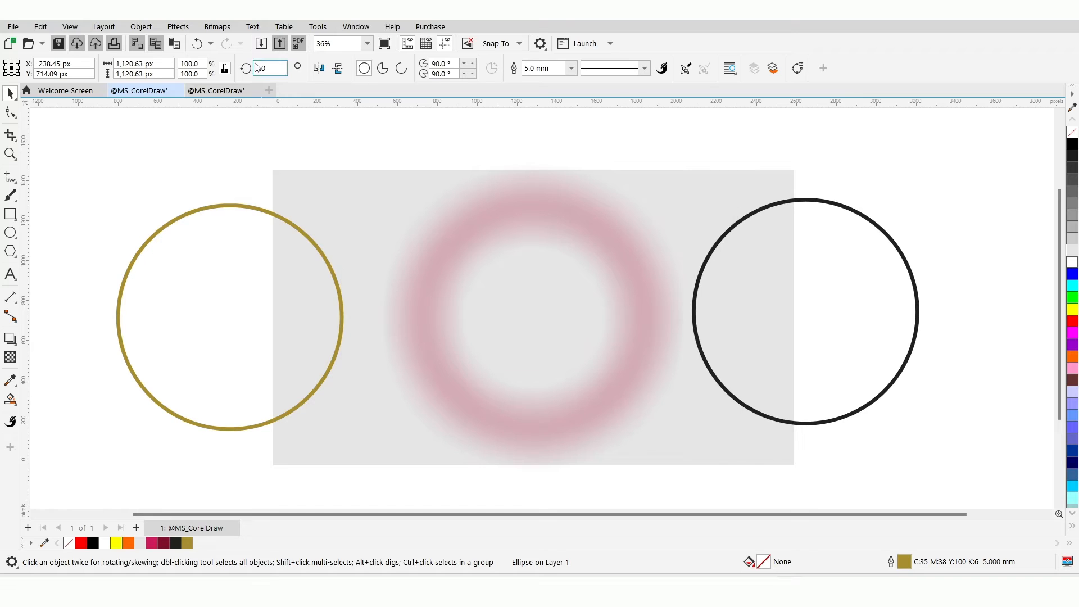
Convert the gold circle to a 25 dpi CMYK bitmap with anti-aliasing and a transparent background.
left_click(217, 27)
left_click(239, 42)
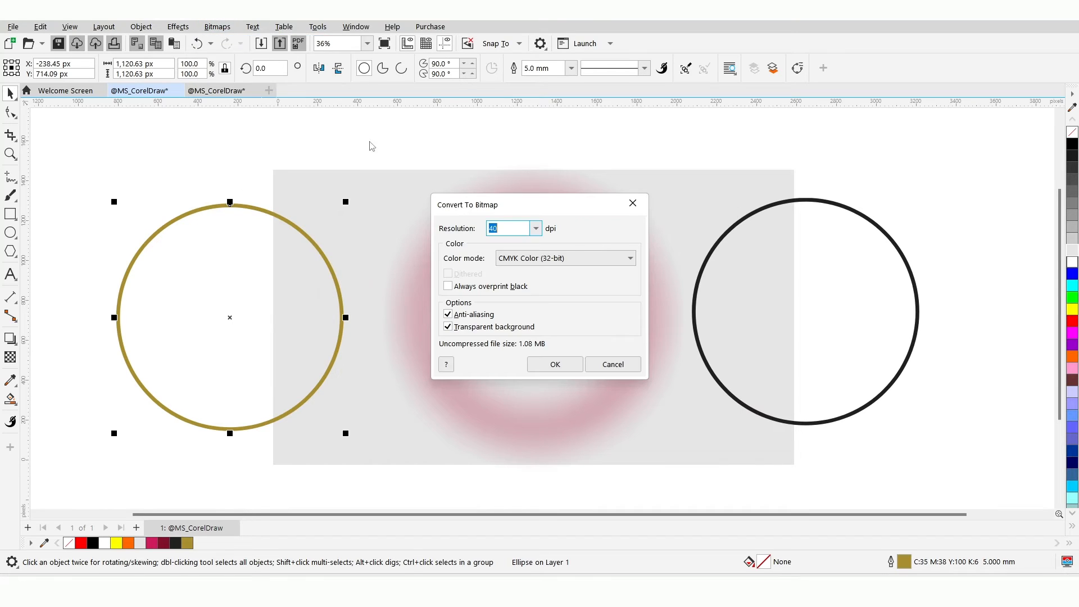
type("25")
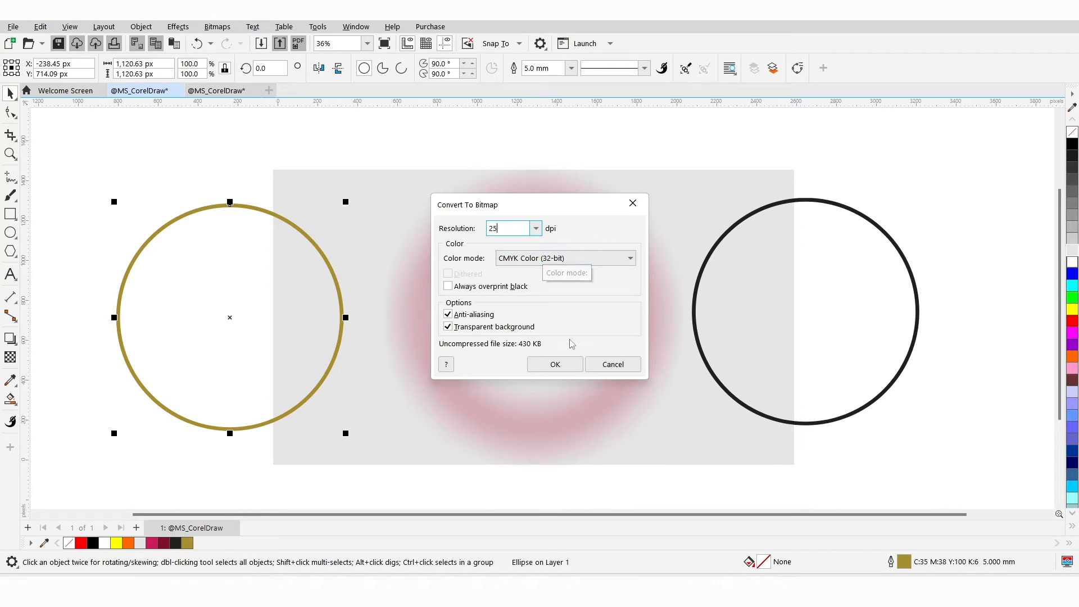
left_click(558, 369)
Apply a Gaussian Blur with a radius of 15 to the gold bitmap and center it over the blurred red rings.
left_click(178, 26)
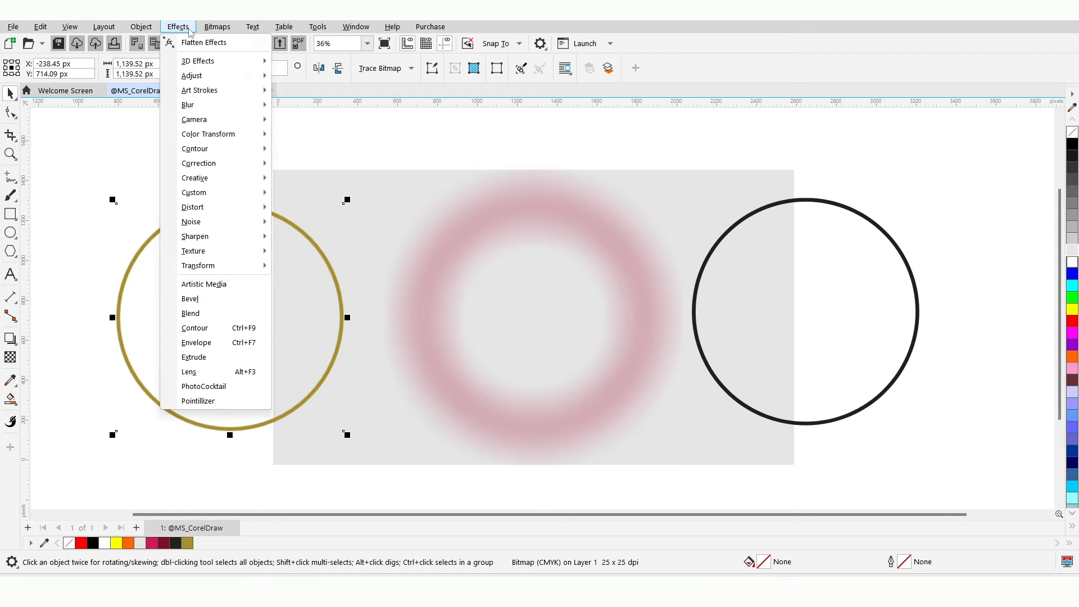
mouse_move(217, 106)
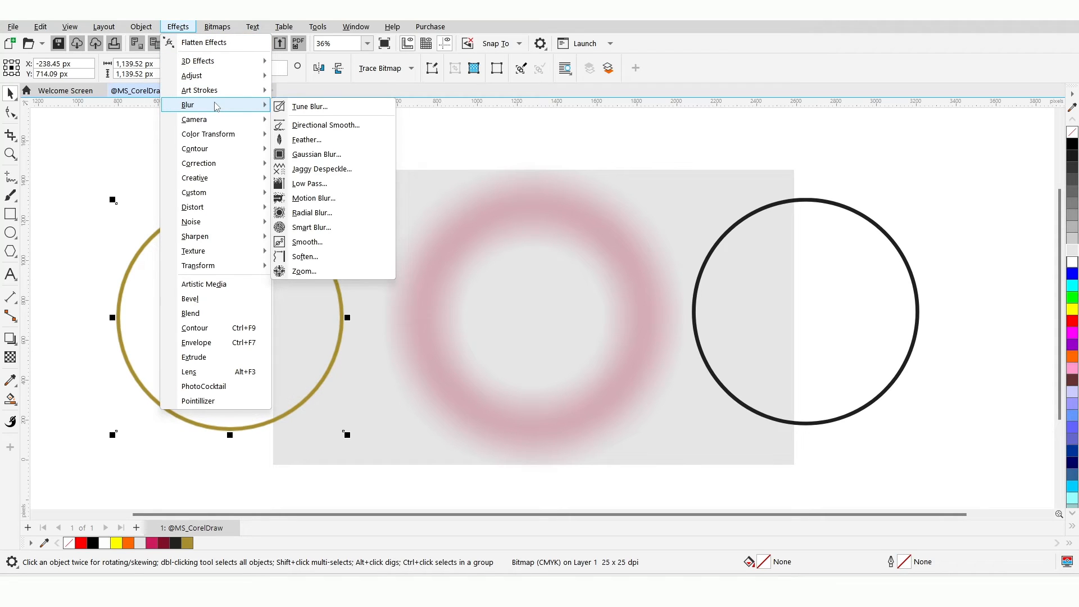
left_click(318, 154)
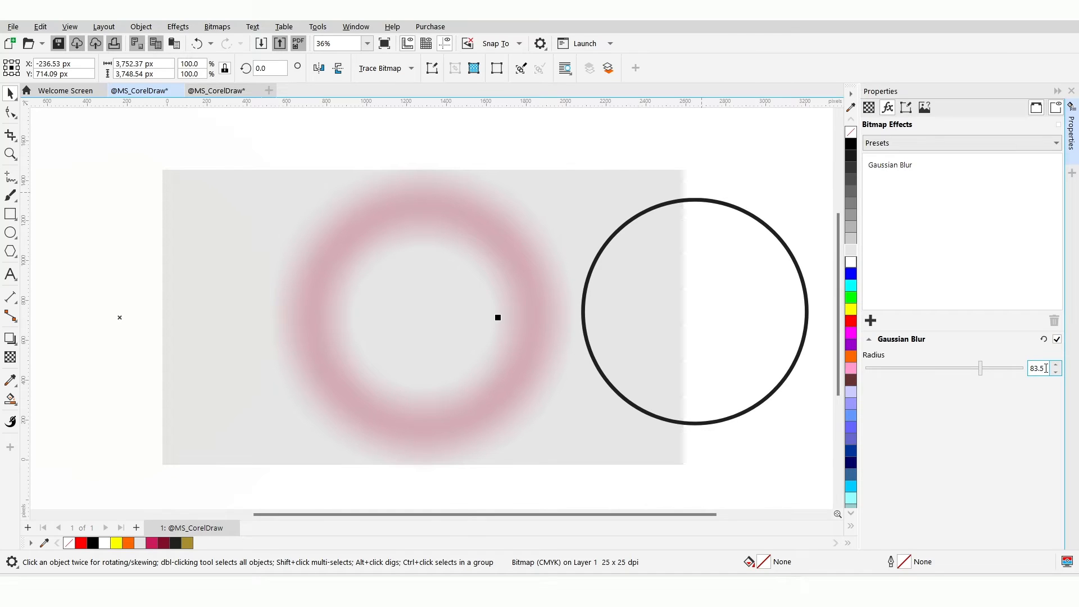
double_click(1046, 369)
type("15")
key("Return")
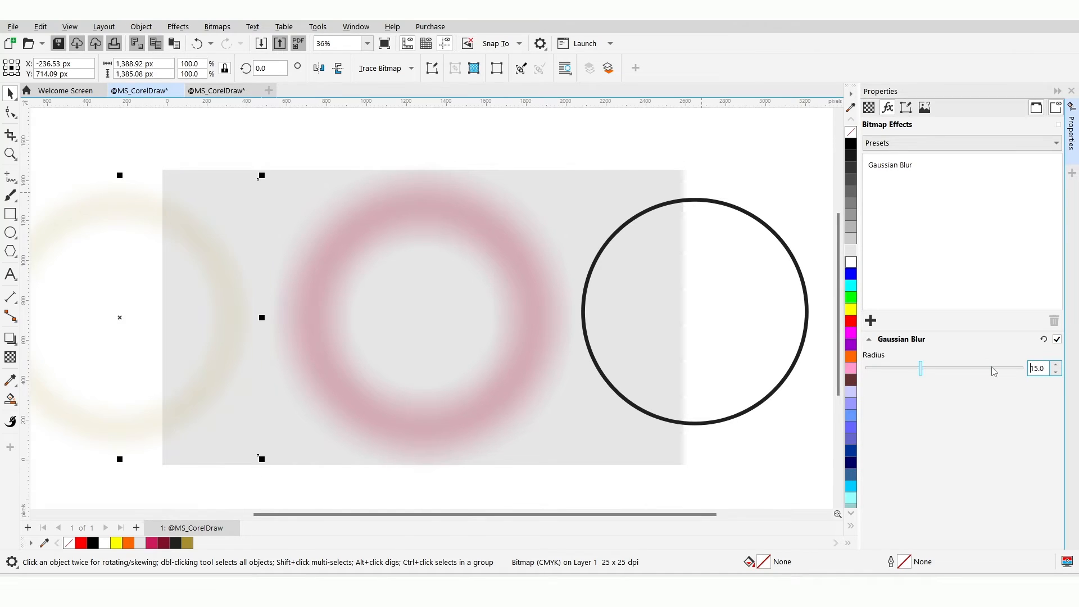
left_click(1072, 90)
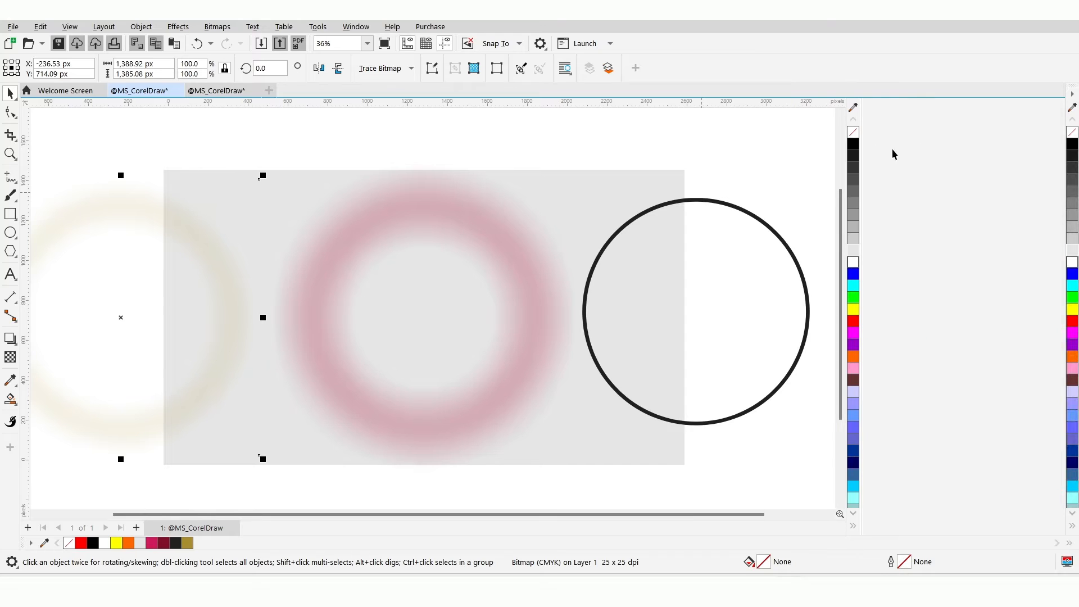
left_click(564, 199, "shift")
key("c")
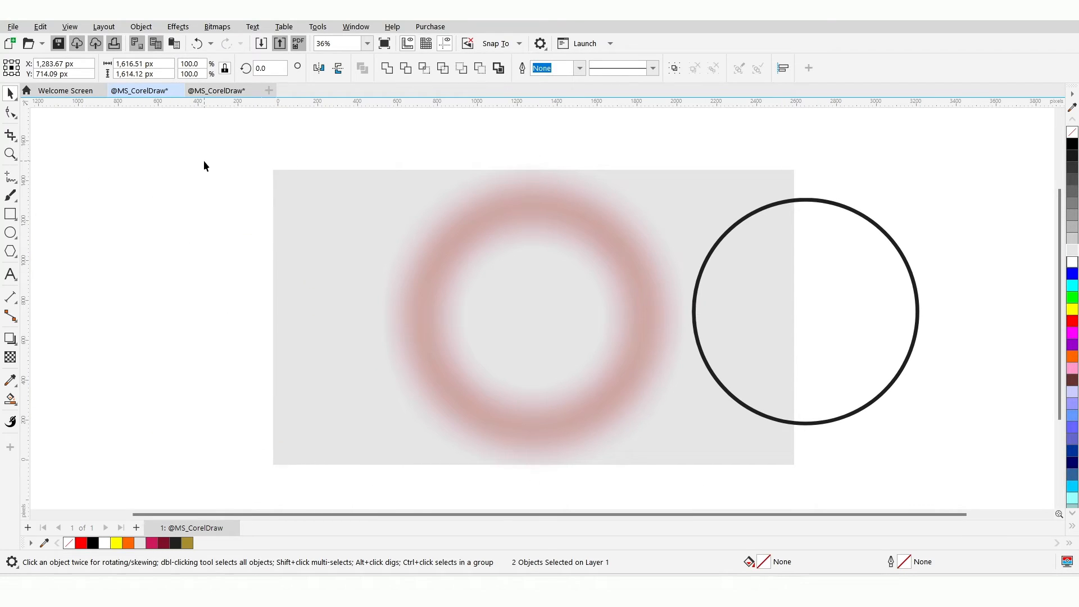
Copy the black circle to the gray rectangle's left edge again and make the copy's outline white.
left_click(735, 228)
left_click_drag(735, 228, 180, 233)
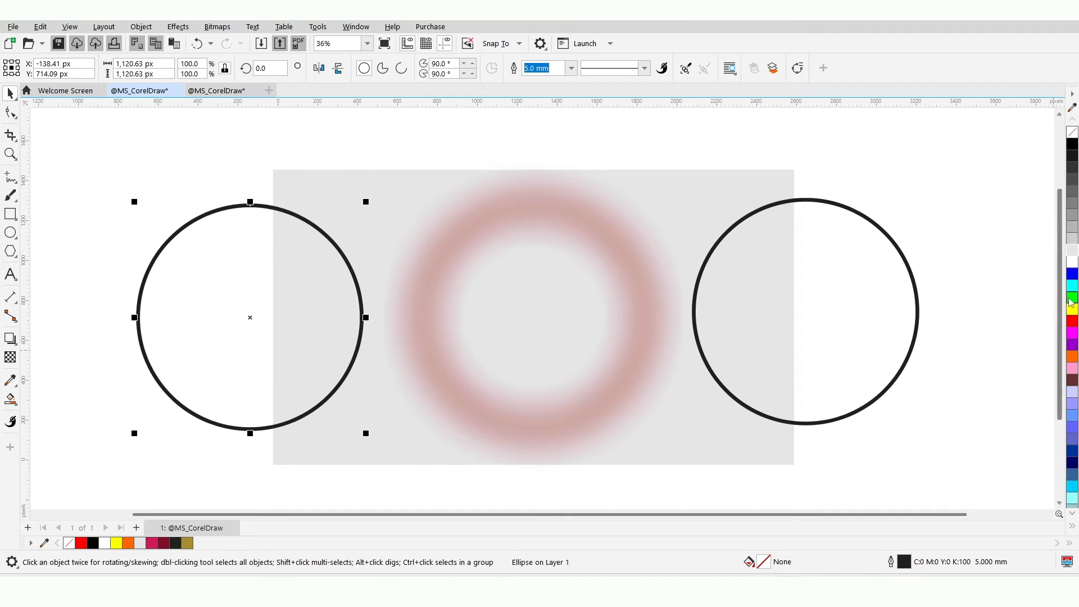
right_click(1071, 262)
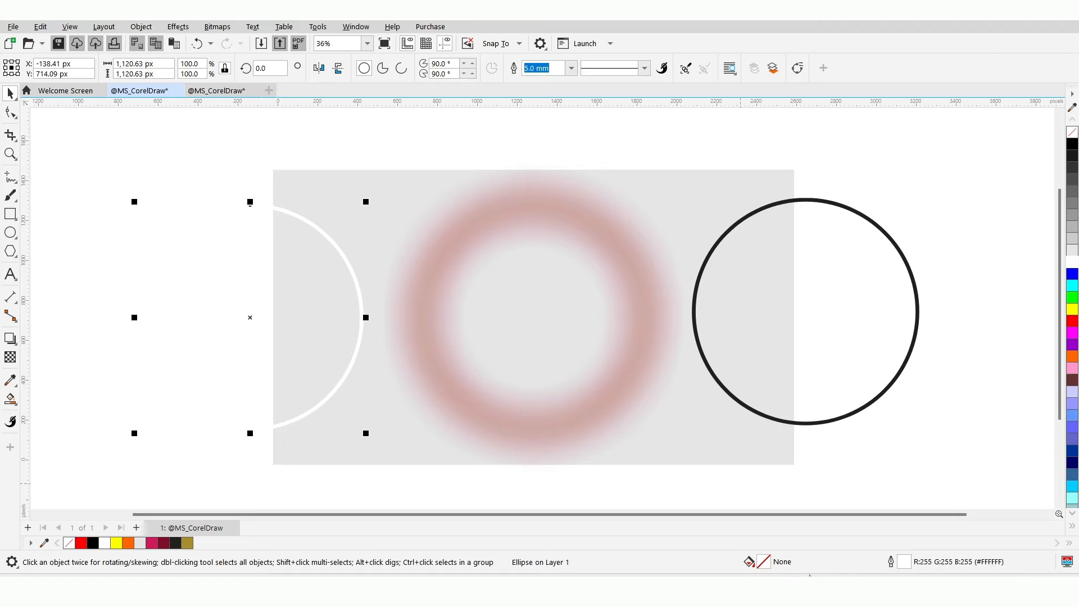
Set the white circle outline's miter limit to 25 and enable Behind fill and Scale with object.
double_click(906, 563)
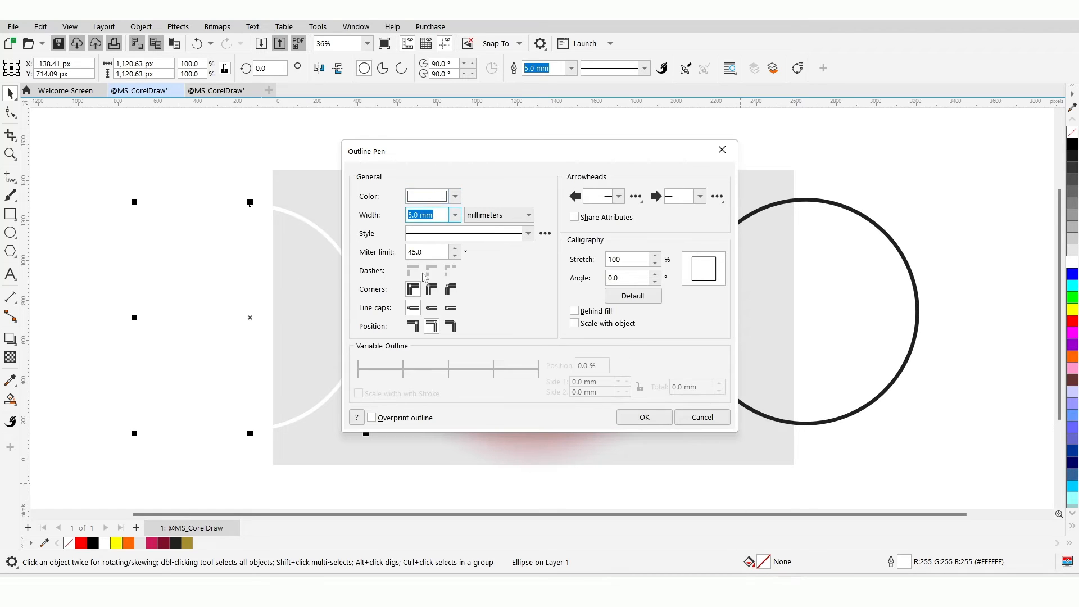
double_click(419, 252)
type("25")
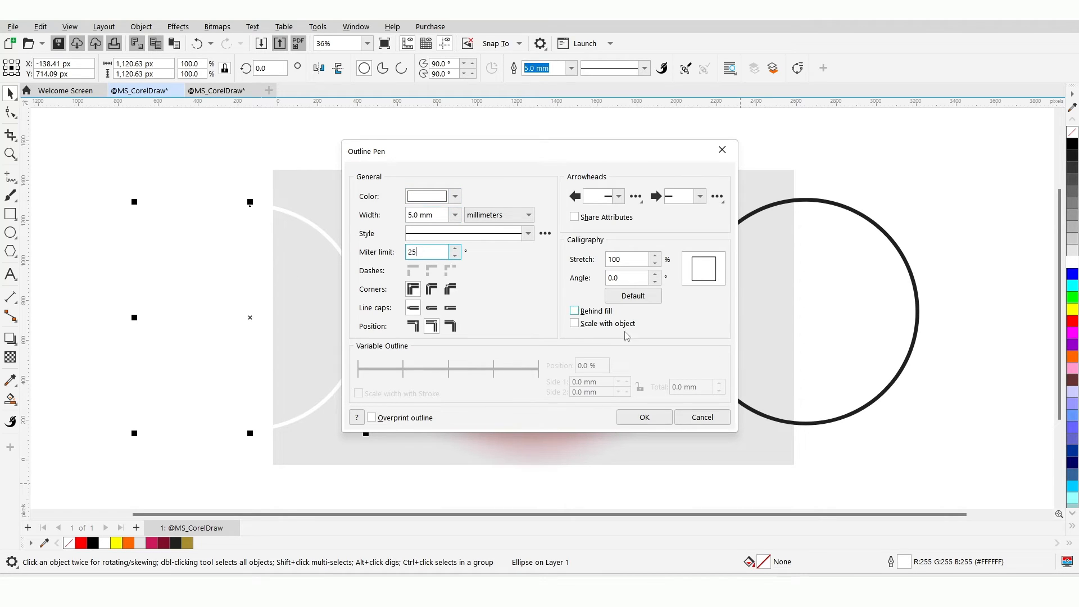
left_click(575, 311)
left_click(574, 324)
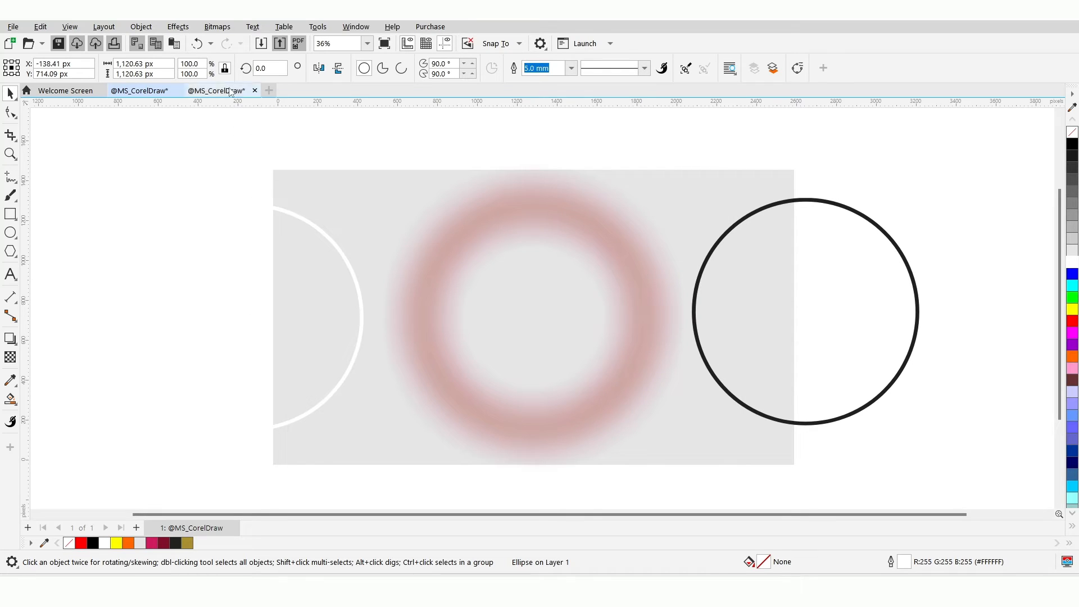
Convert the white circle to a 12 dpi CMYK bitmap with anti-aliasing and a transparent background, and center it over the blurred rings.
left_click(217, 26)
left_click(228, 44)
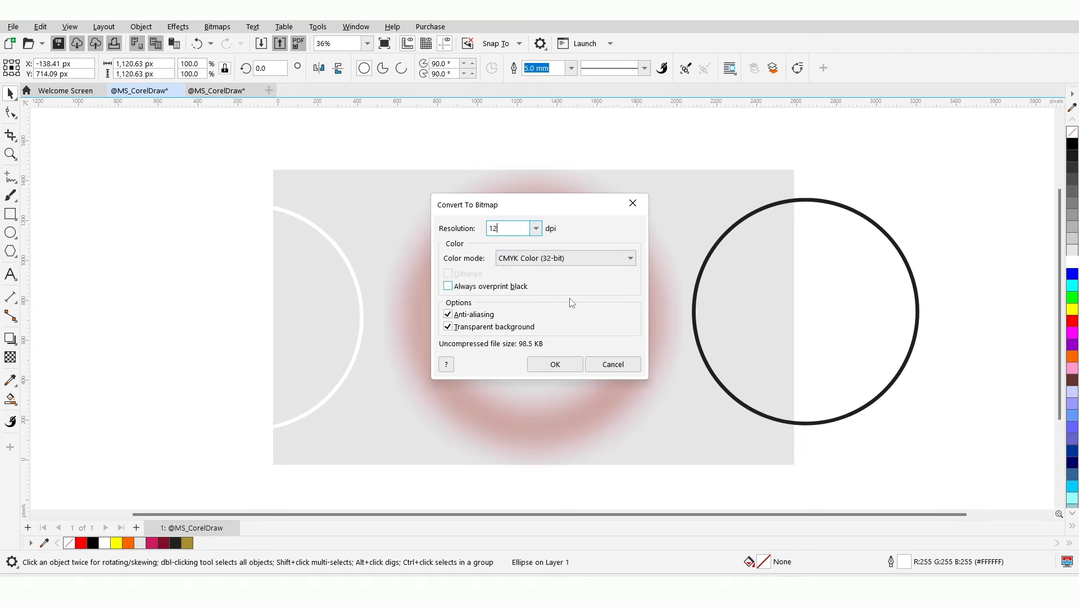
left_click(553, 364)
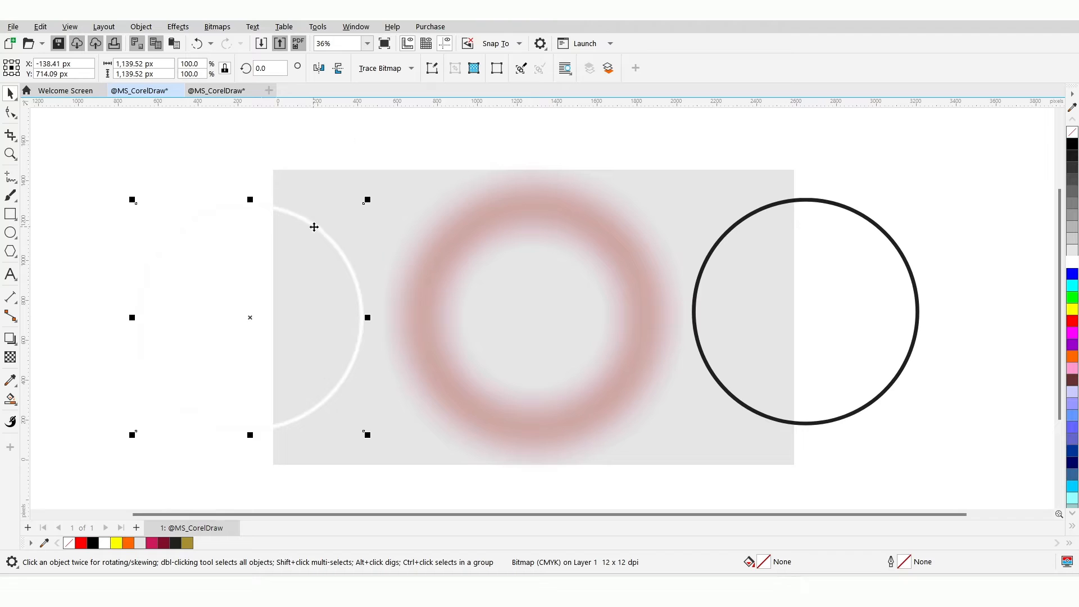
left_click_drag(314, 228, 598, 227)
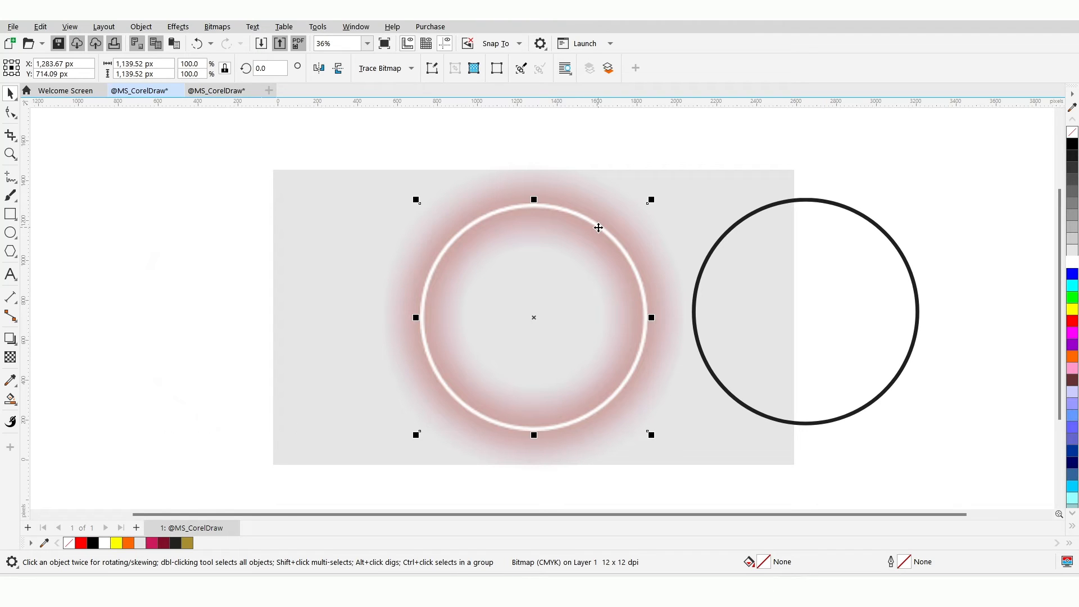
Apply a Gaussian Blur with a radius of 5 to the centered white ring bitmap.
left_click(178, 26)
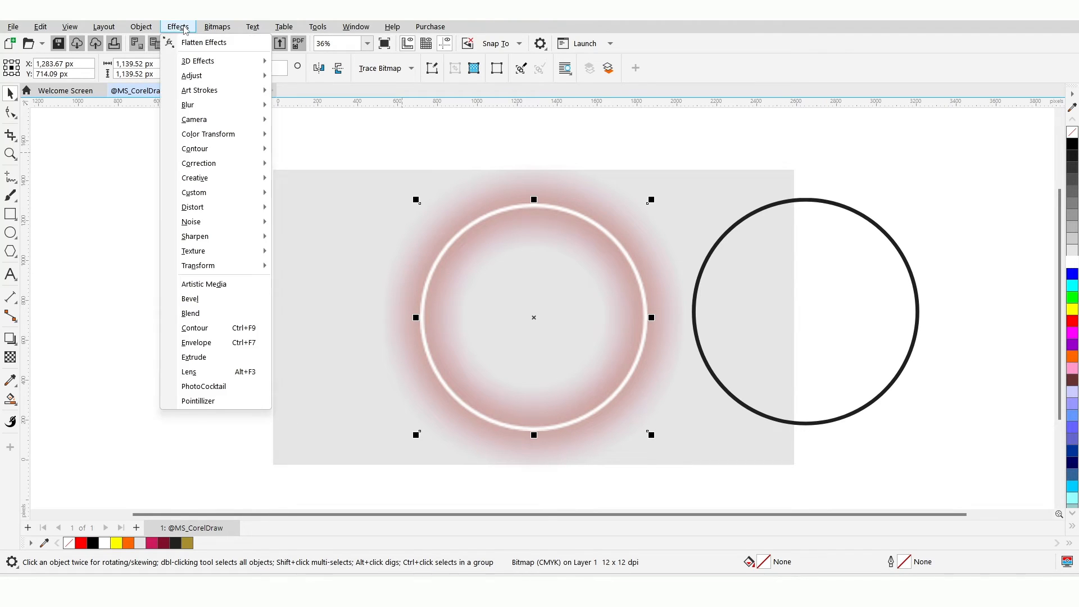
mouse_move(213, 106)
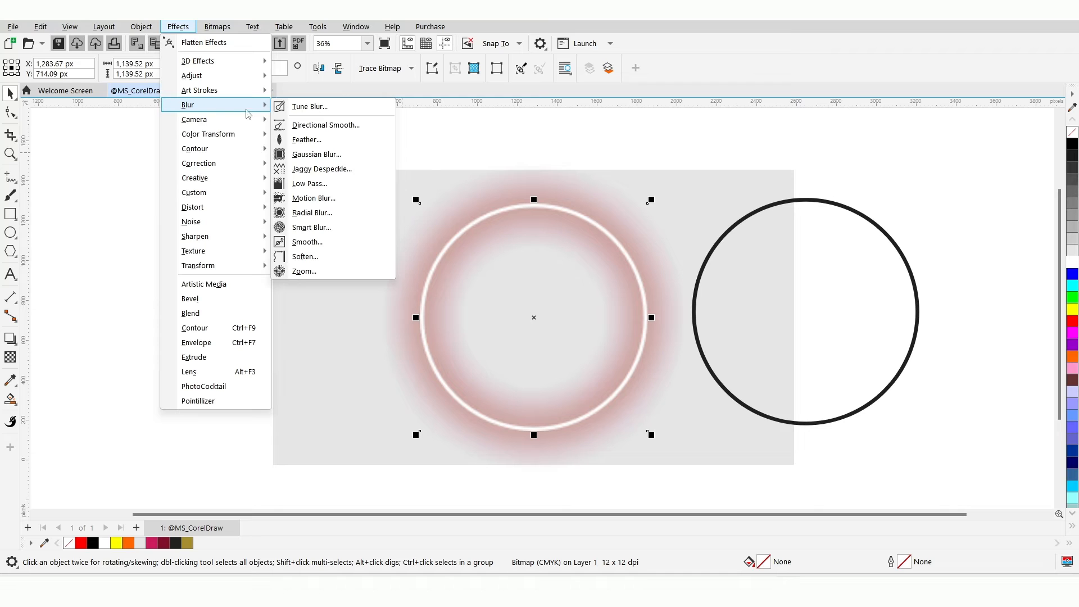
left_click(324, 154)
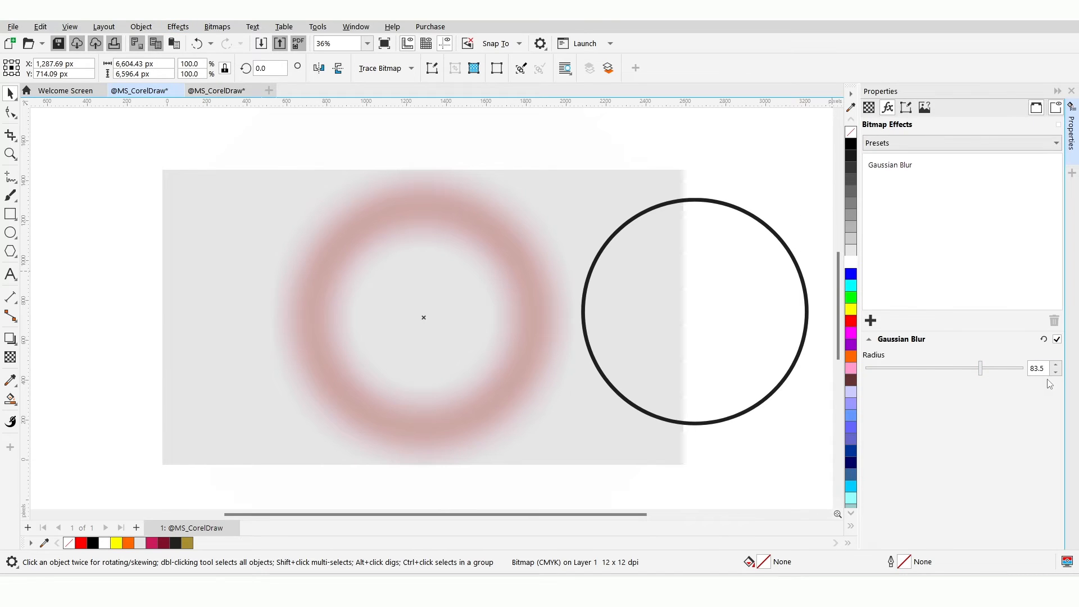
left_click_drag(1048, 369, 994, 368)
type("10")
key("Return")
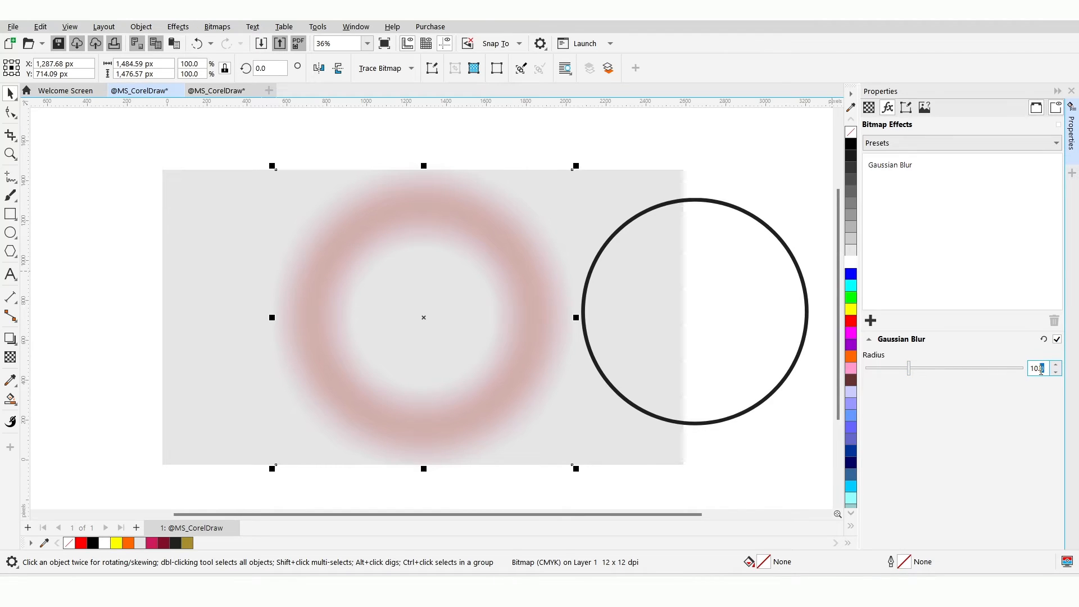
type("5")
key("Return")
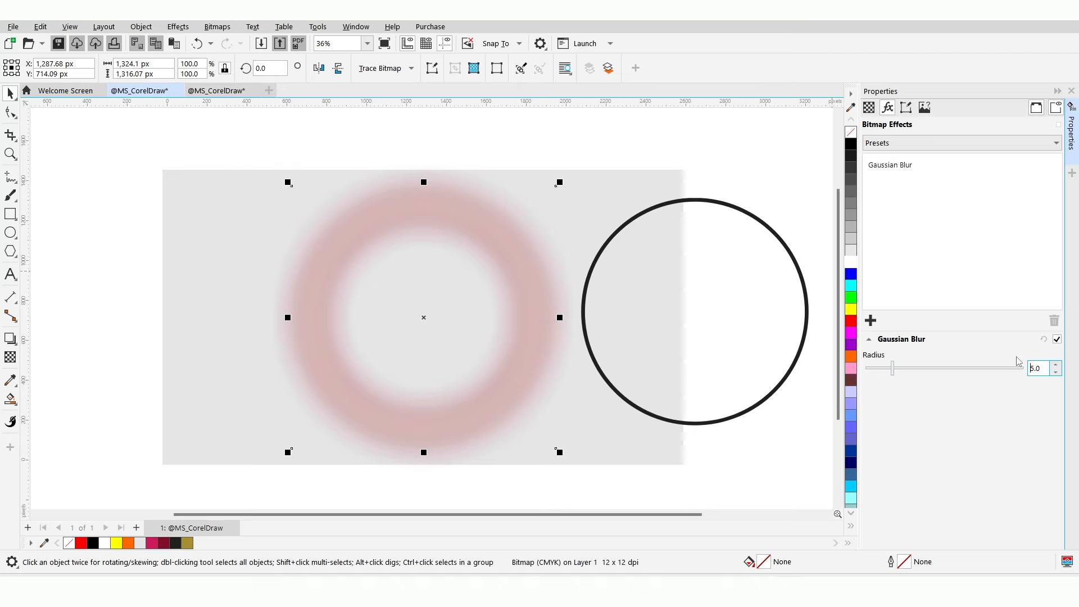
left_click(1072, 91)
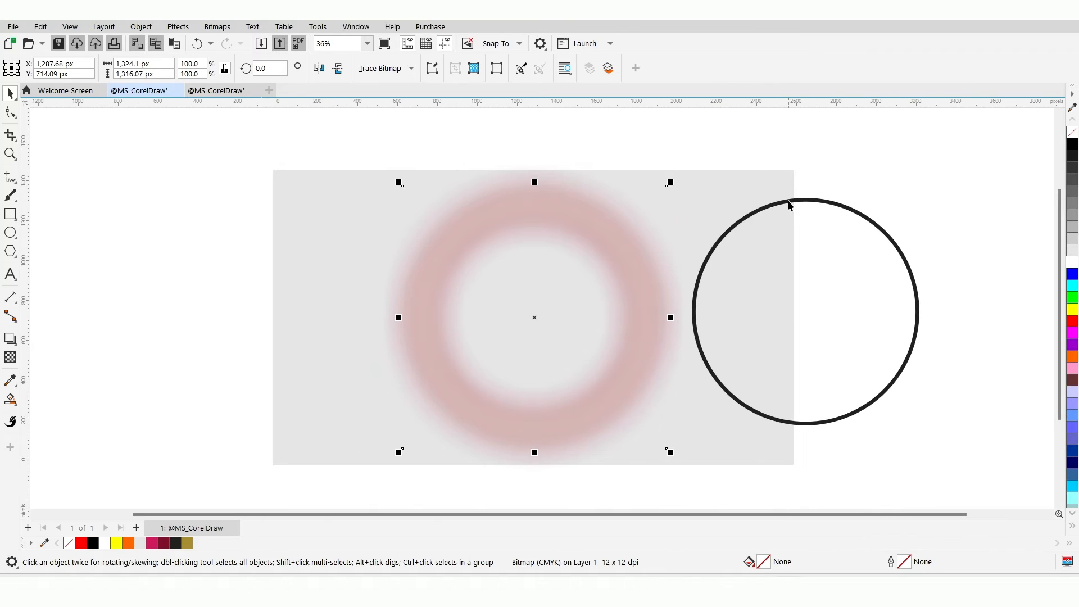
Copy the black circle to the gray rectangle's left edge and give the copy a white outline.
left_click(789, 201)
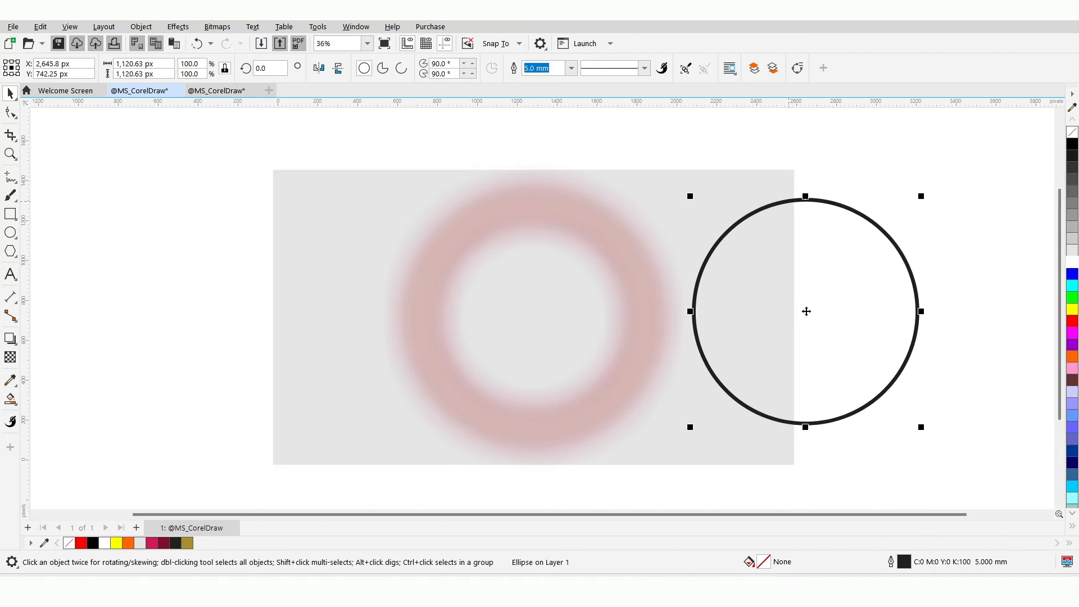
left_click_drag(806, 310, 264, 313)
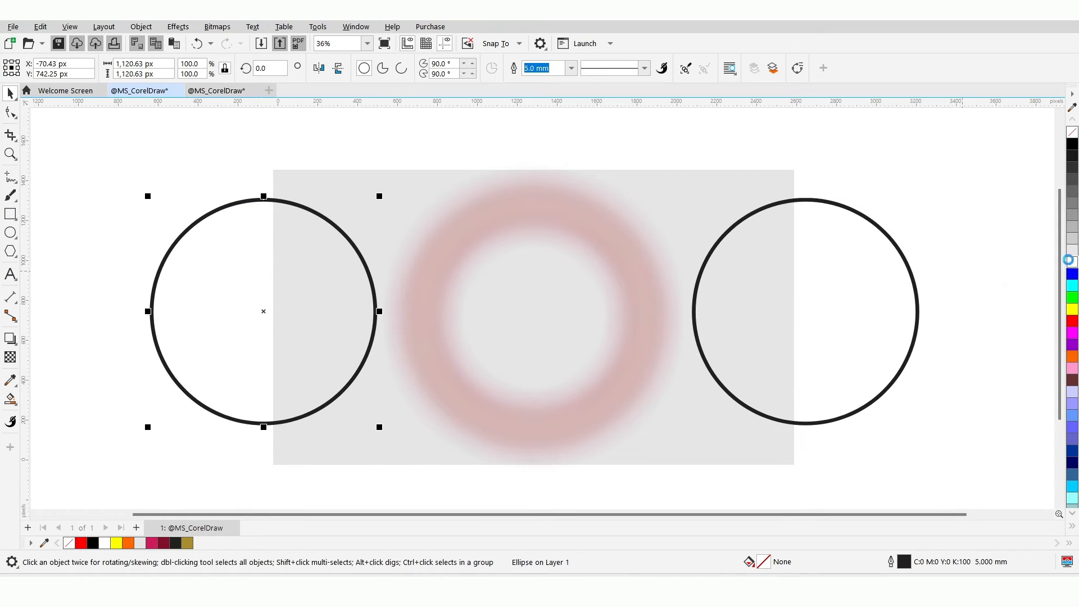
right_click(1069, 259)
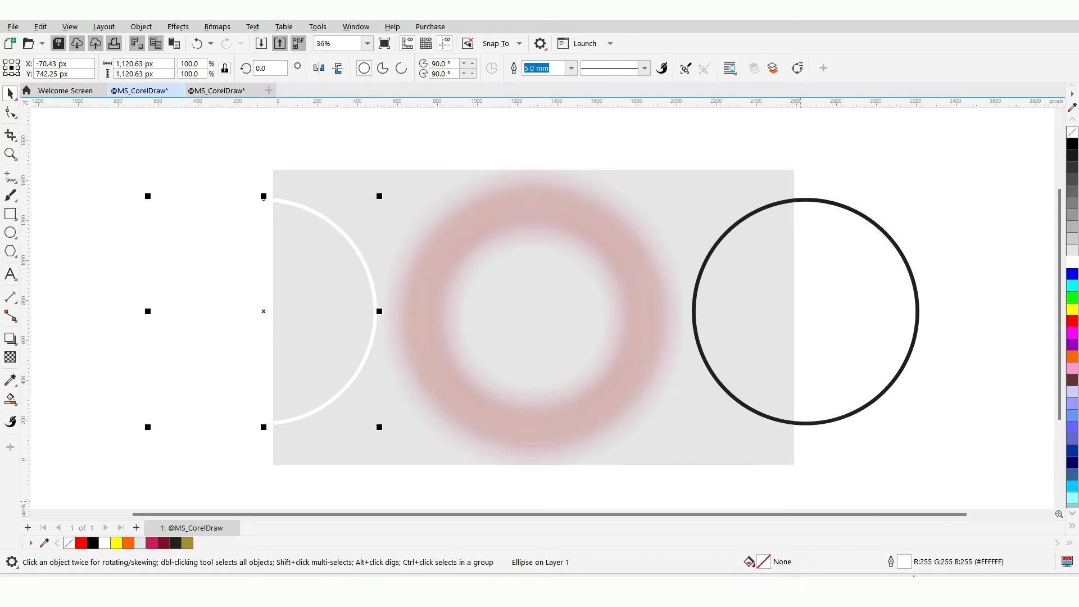
Set the new white circle's outline width to 10.0 mm and miter limit to 12, with Behind fill and Scale with object enabled.
double_click(904, 564)
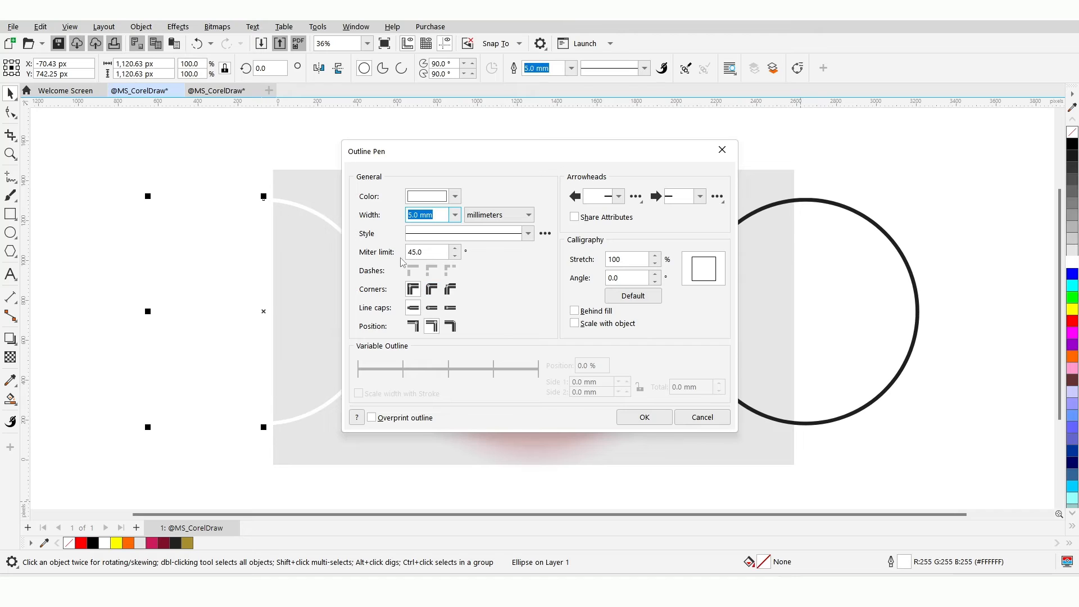
left_click(455, 215)
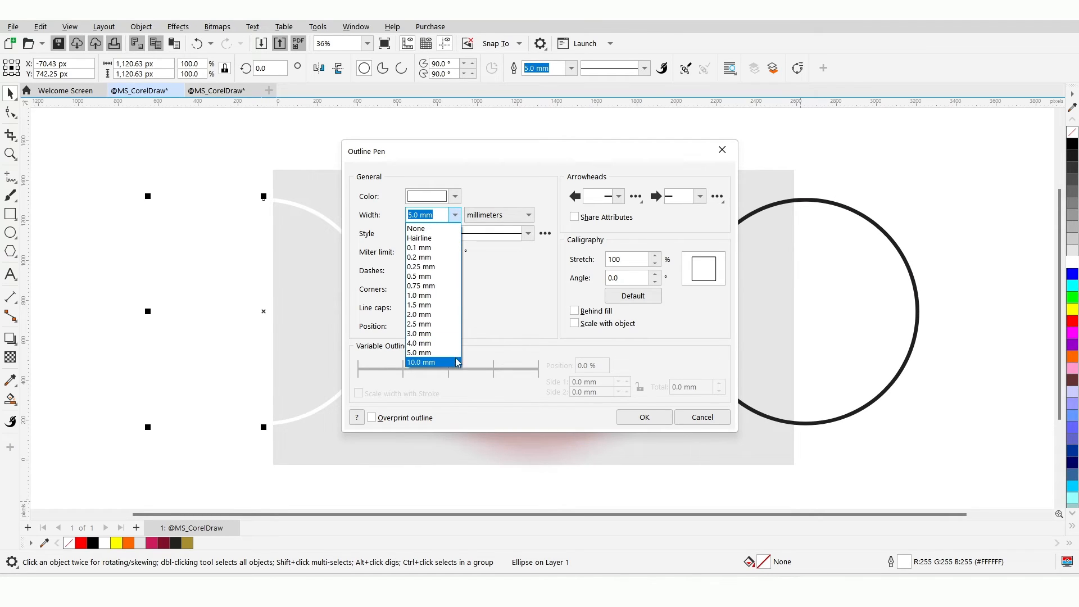
left_click(455, 367)
left_click(419, 253)
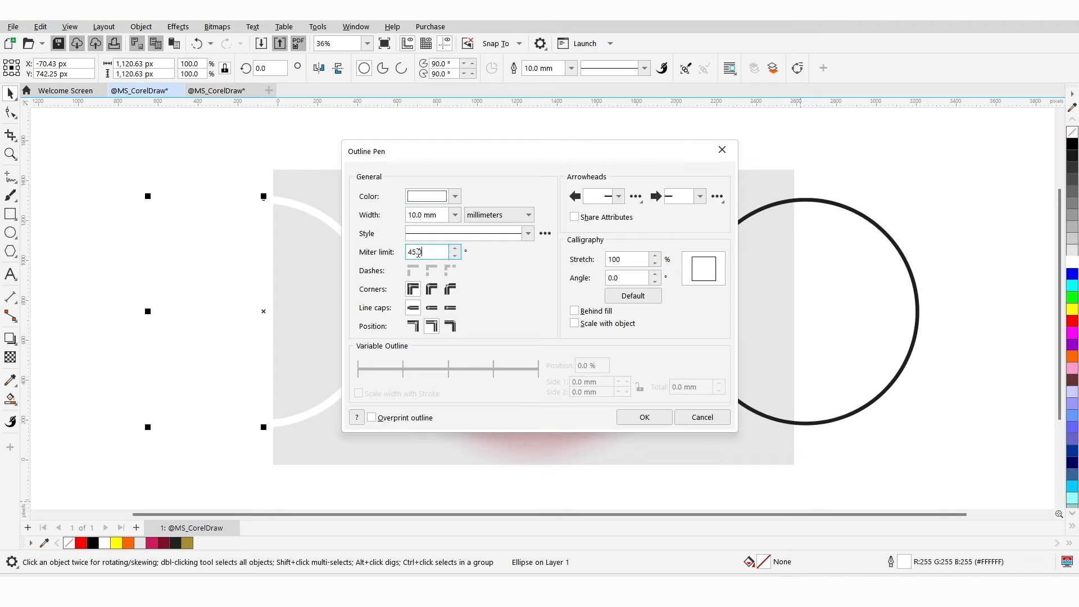
type("12")
left_click(573, 309)
left_click(574, 323)
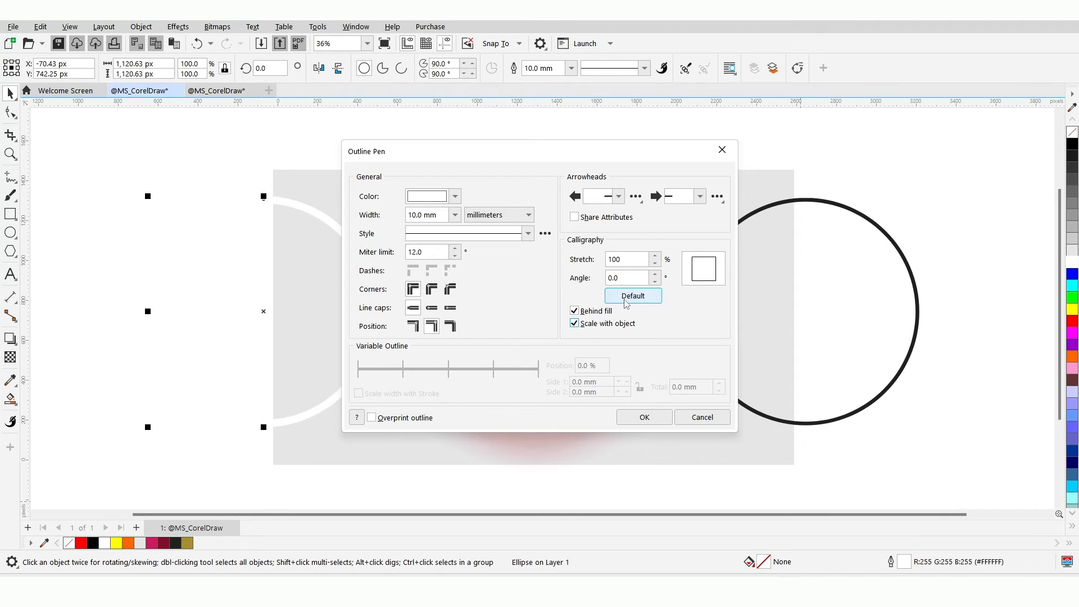
left_click(640, 417)
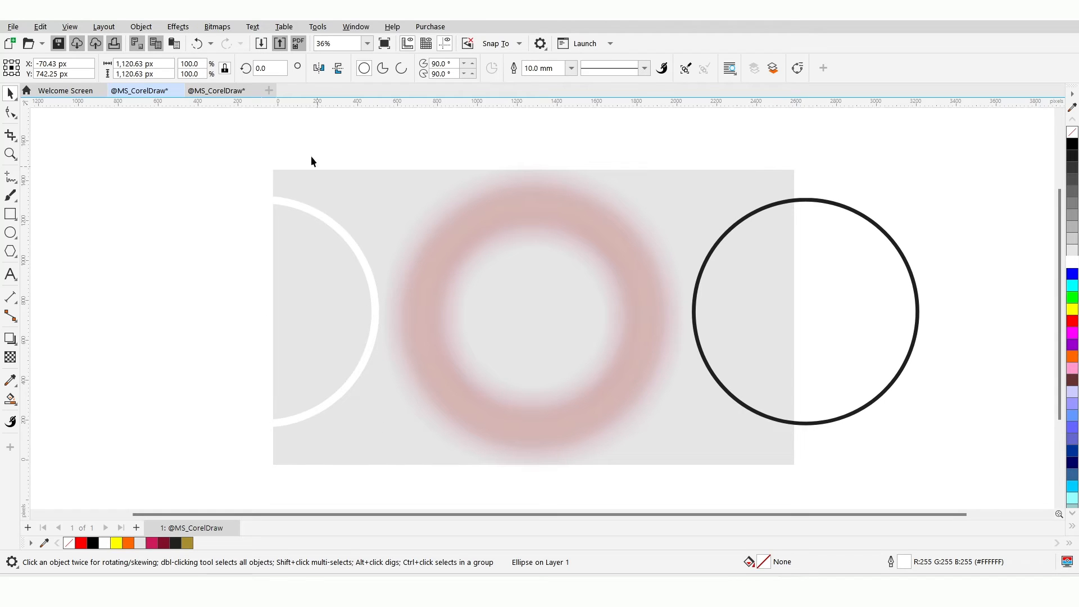
Convert the thick white circle to a 5 dpi CMYK bitmap with anti-aliasing and a transparent background.
left_click(217, 26)
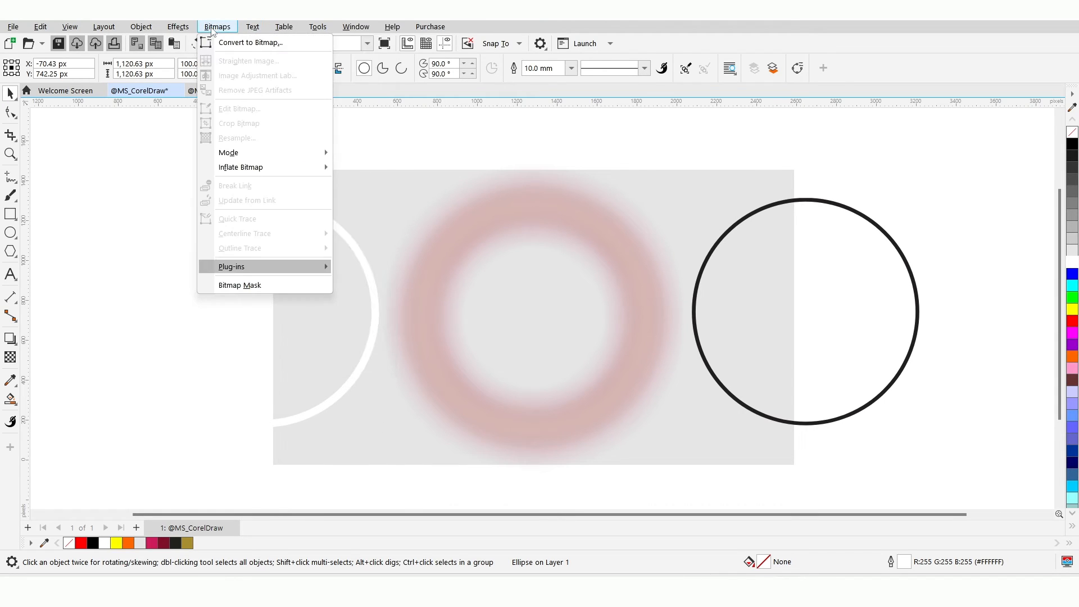
left_click(229, 43)
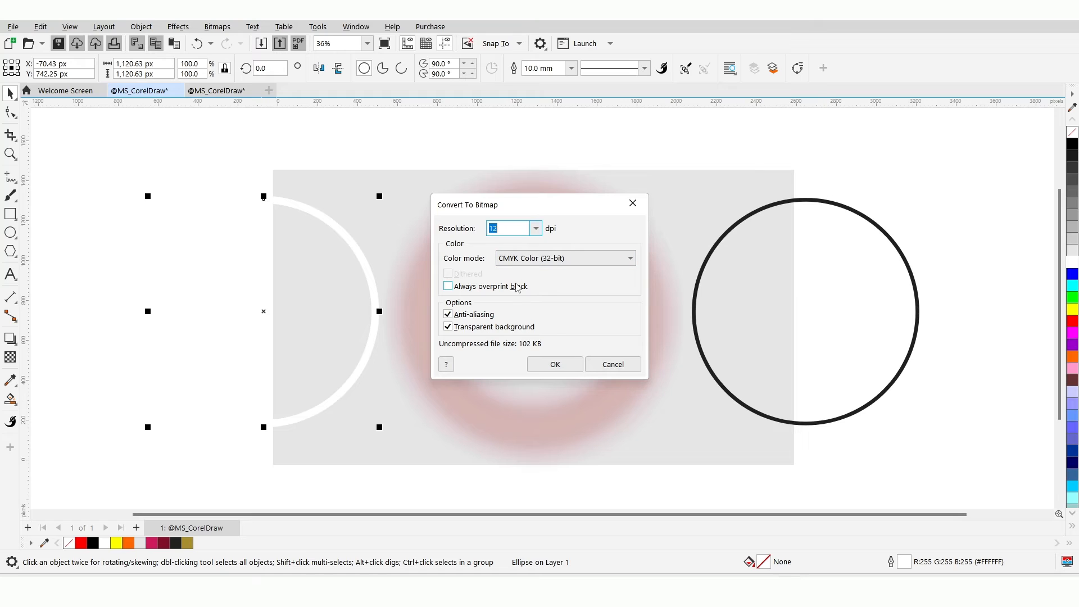
left_click(553, 367)
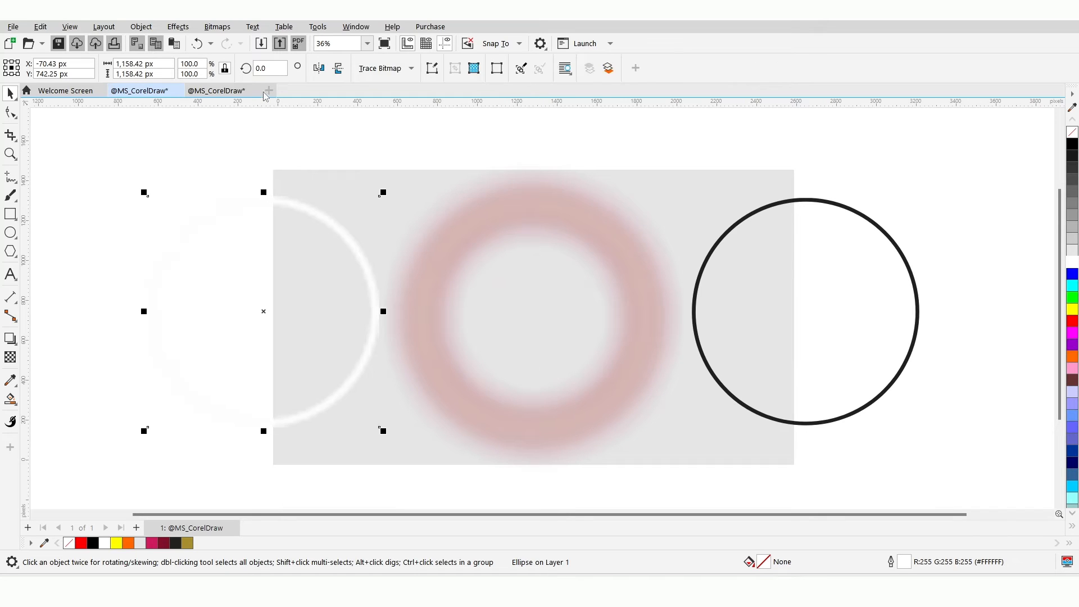
Apply a Gaussian Blur with a radius of 5 to the second white bitmap and center it over the blurred rings.
left_click(178, 27)
mouse_move(199, 115)
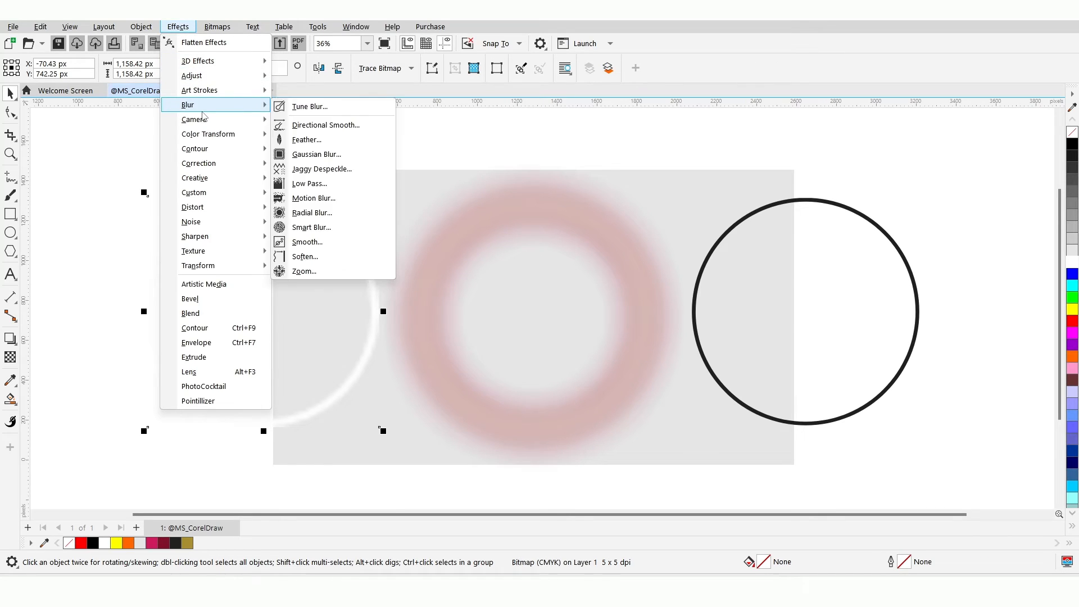
left_click(285, 151)
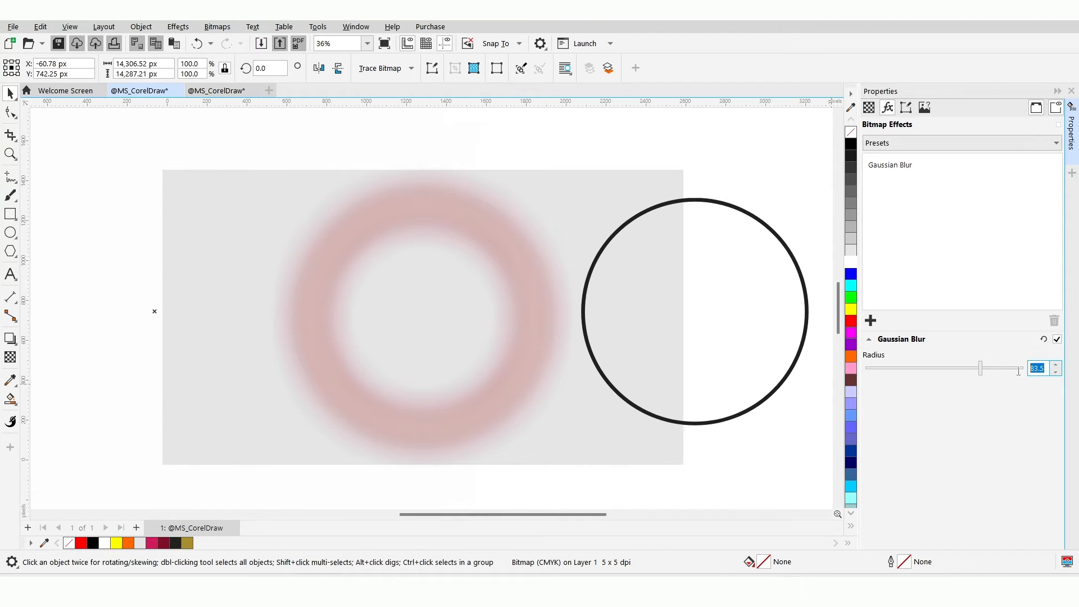
type("5")
key("Return")
key("ctrl+a")
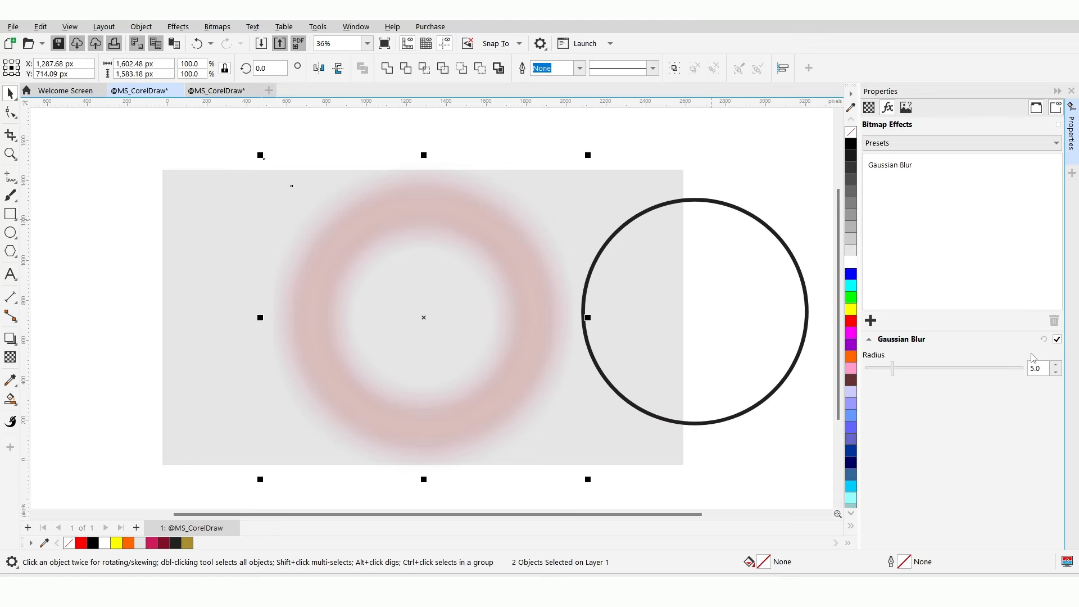
Reduce the second white ring's Gaussian Blur radius to 2.
left_click(1047, 368)
type("2")
key("Return")
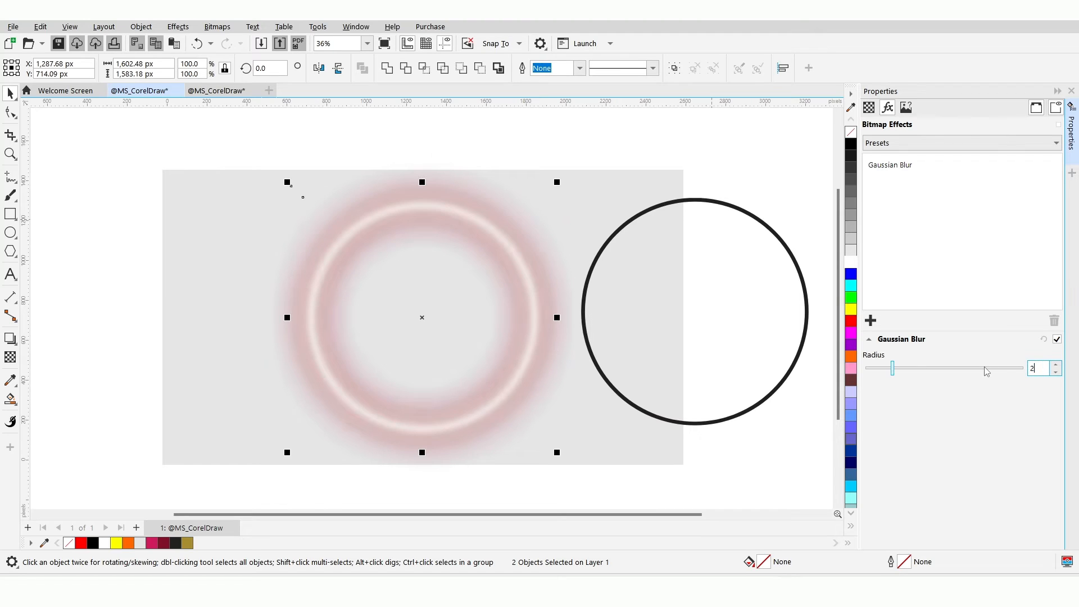
left_click(1072, 91)
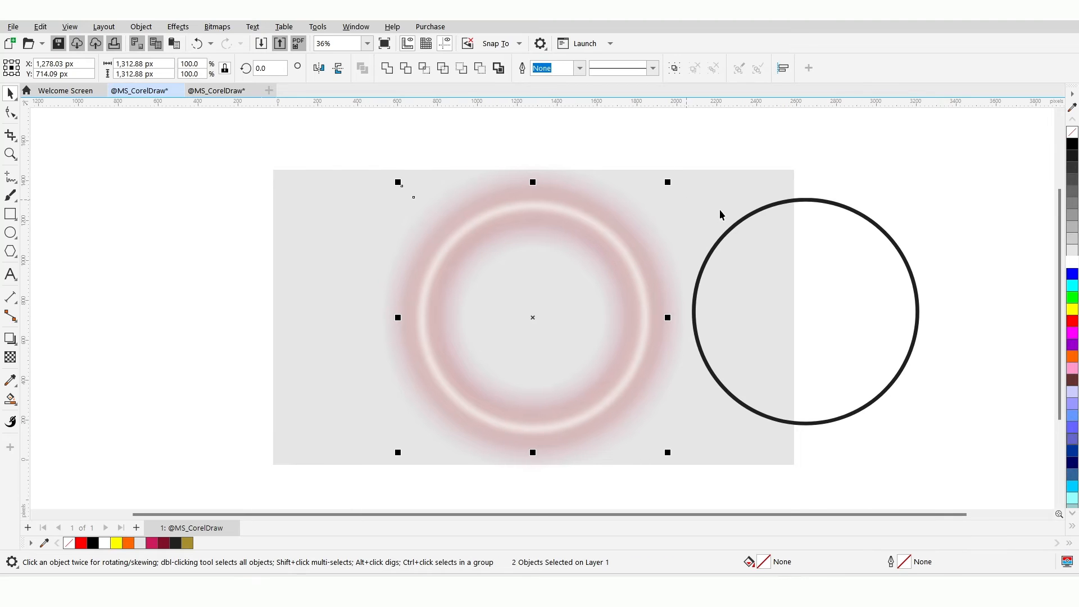
Give the remaining black circle a white outline and center it over the blurred rings as a sharp ring.
left_click(741, 222)
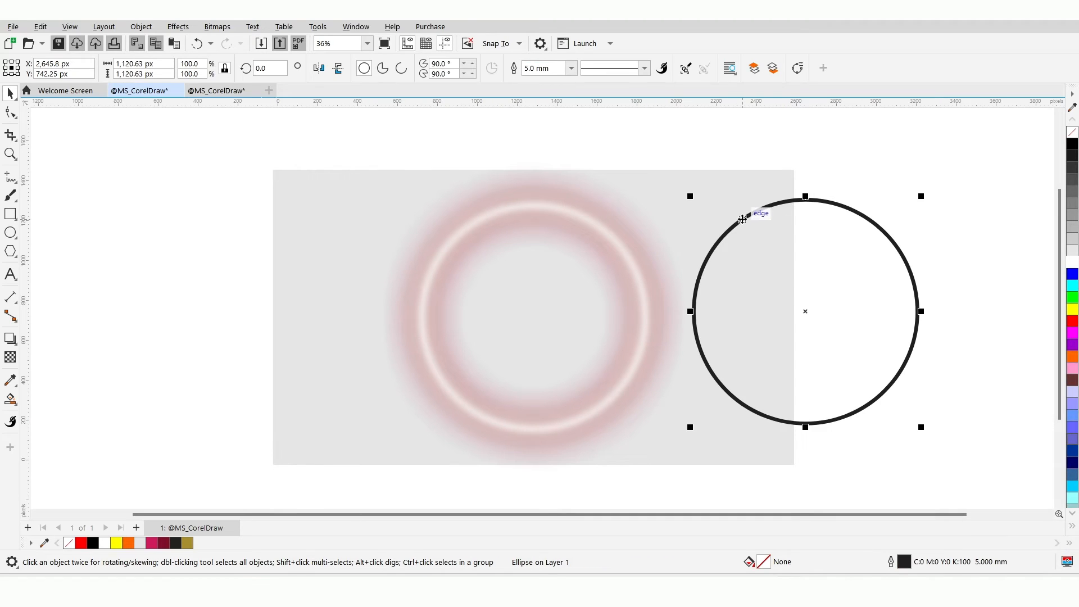
right_click(1073, 261)
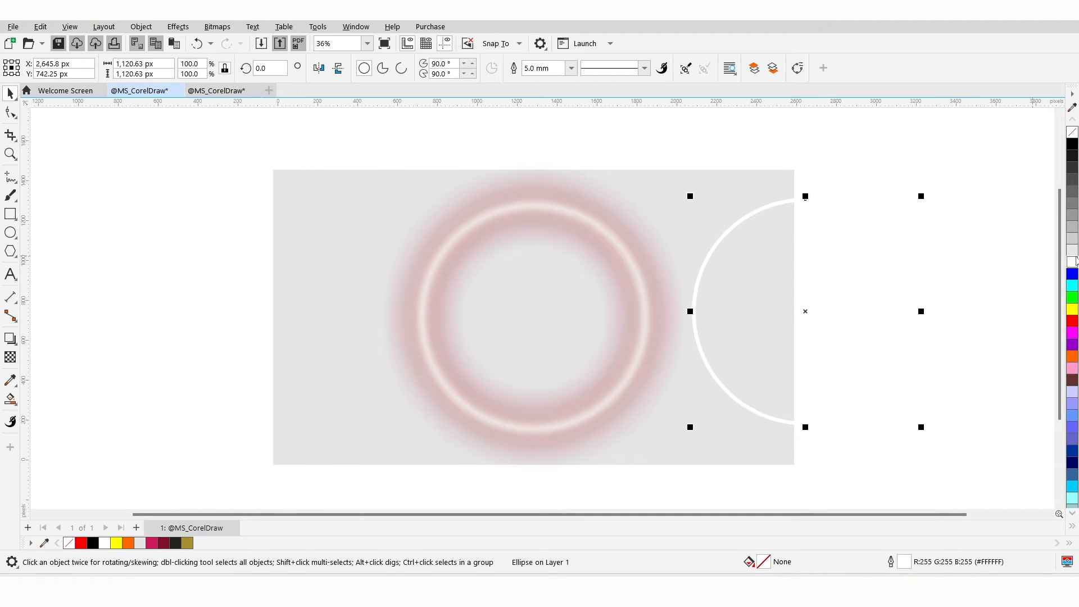
left_click(550, 210, "shift")
key("c")
key("e")
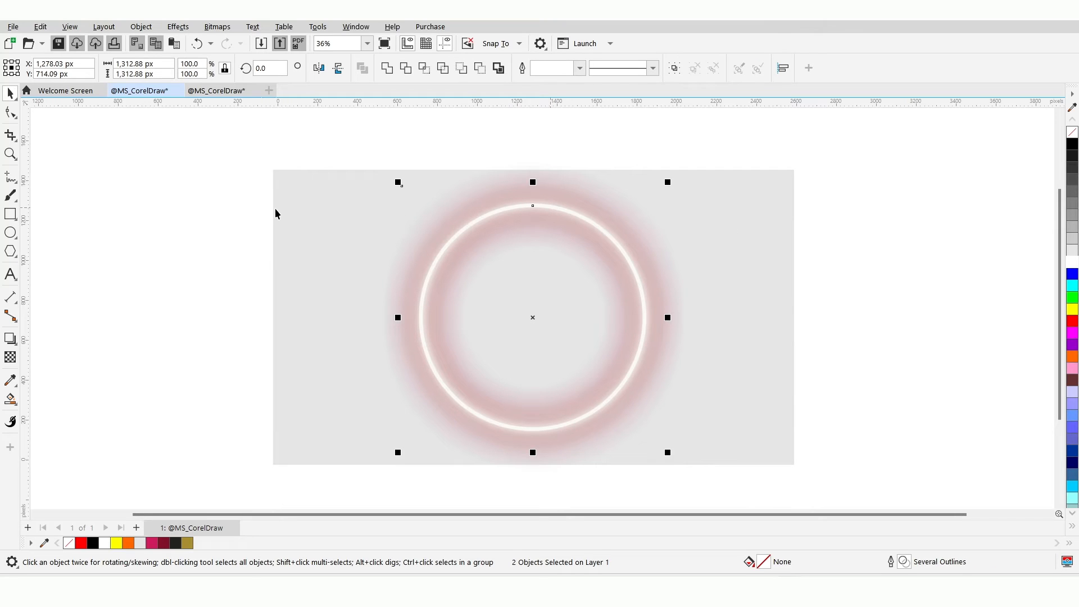
Unlock the light gray background rectangle and fill it with black.
left_click(261, 207)
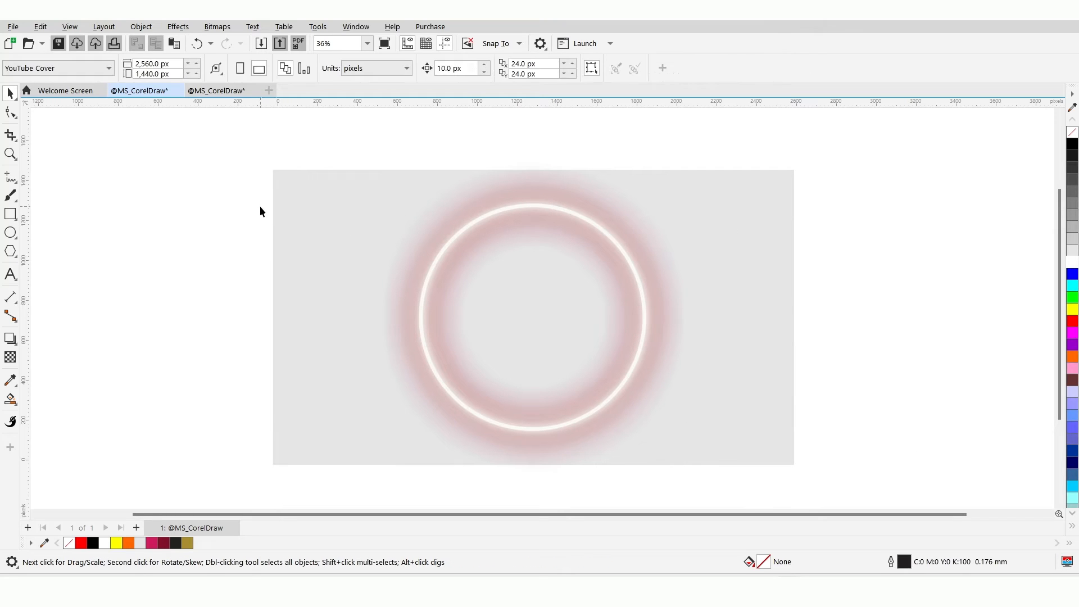
right_click(290, 219)
left_click(328, 247)
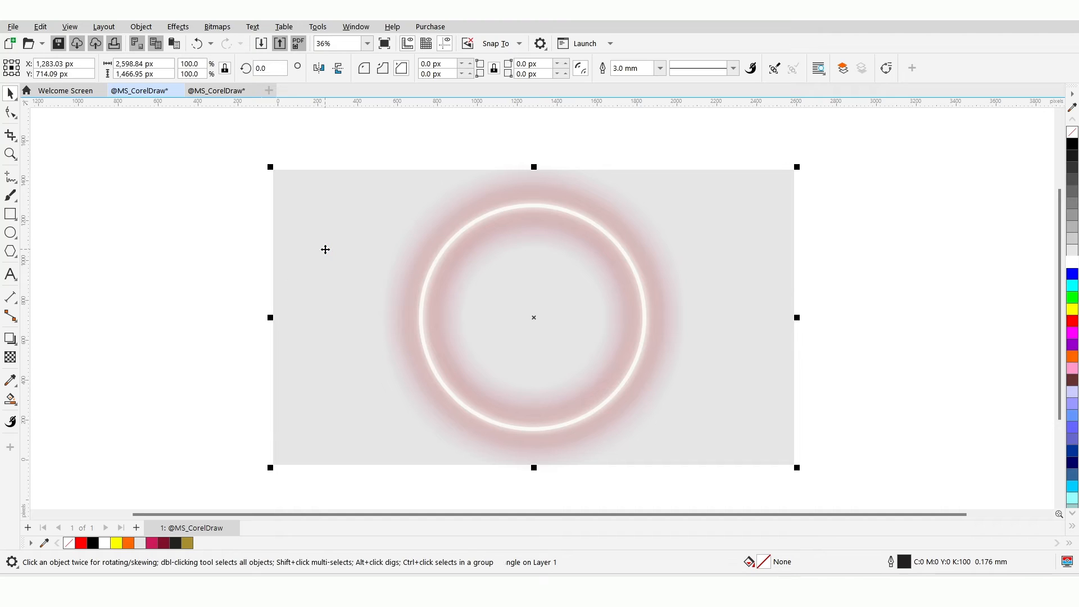
left_click(1072, 145)
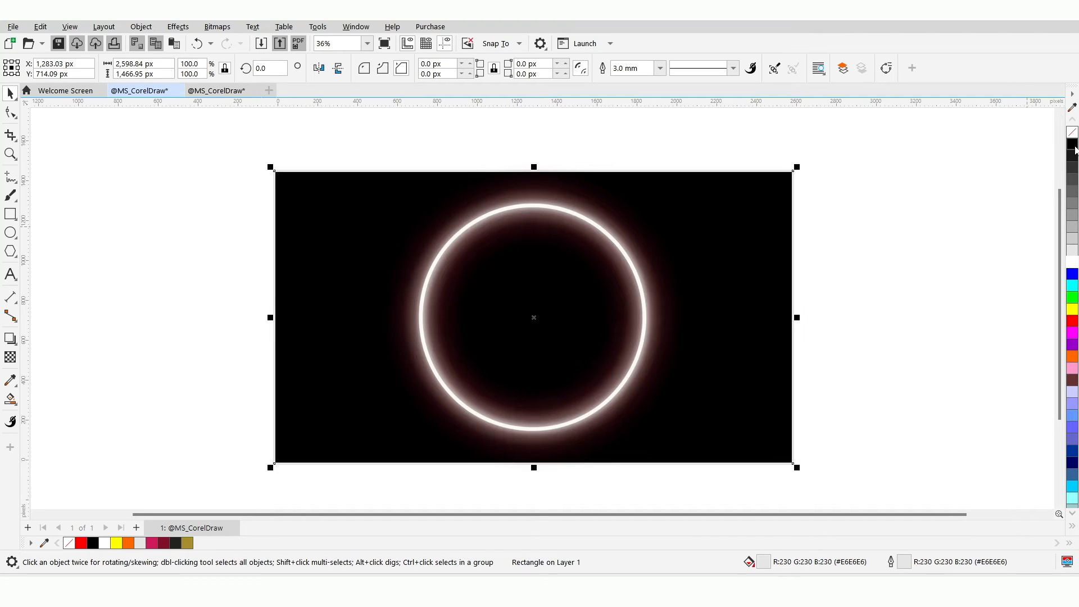
left_click(1043, 147)
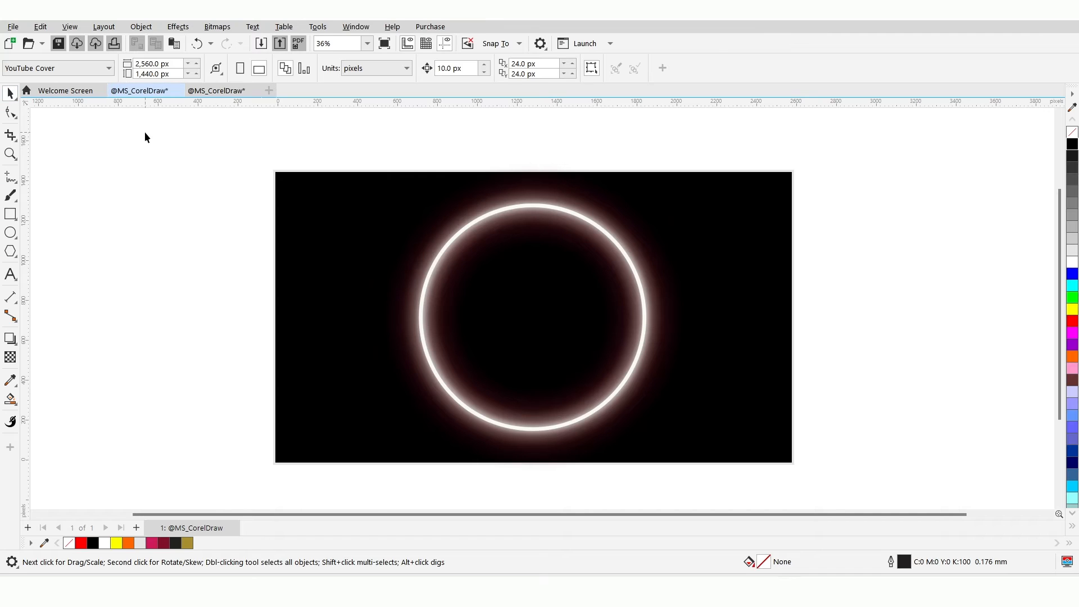
Lock the black background rectangle and group the four stacked ring objects.
right_click(302, 191)
left_click(349, 322)
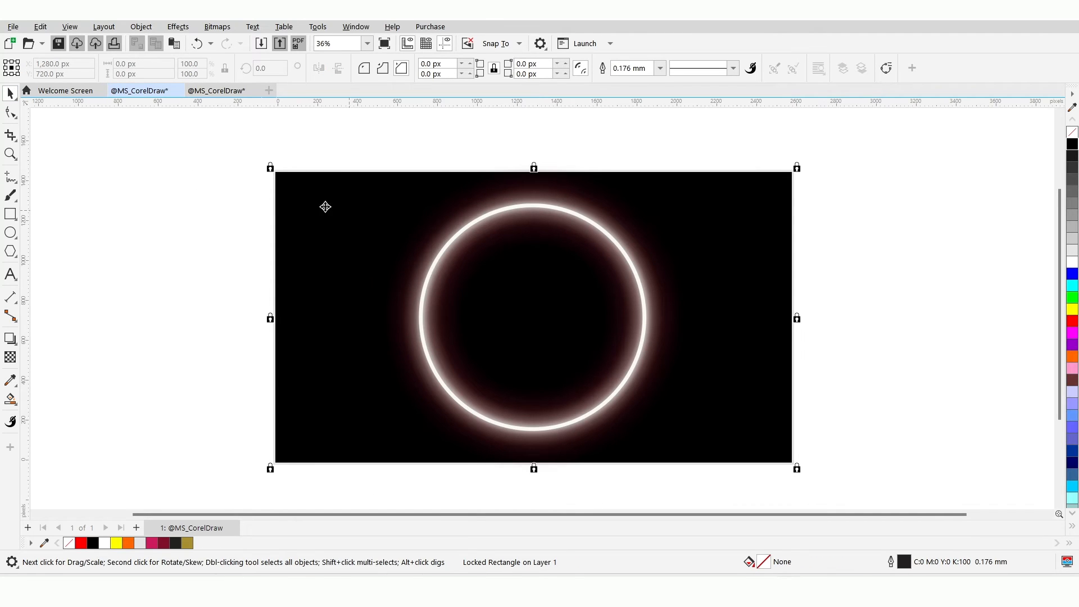
left_click_drag(205, 196, 707, 492)
left_click_drag(180, 144, 742, 434)
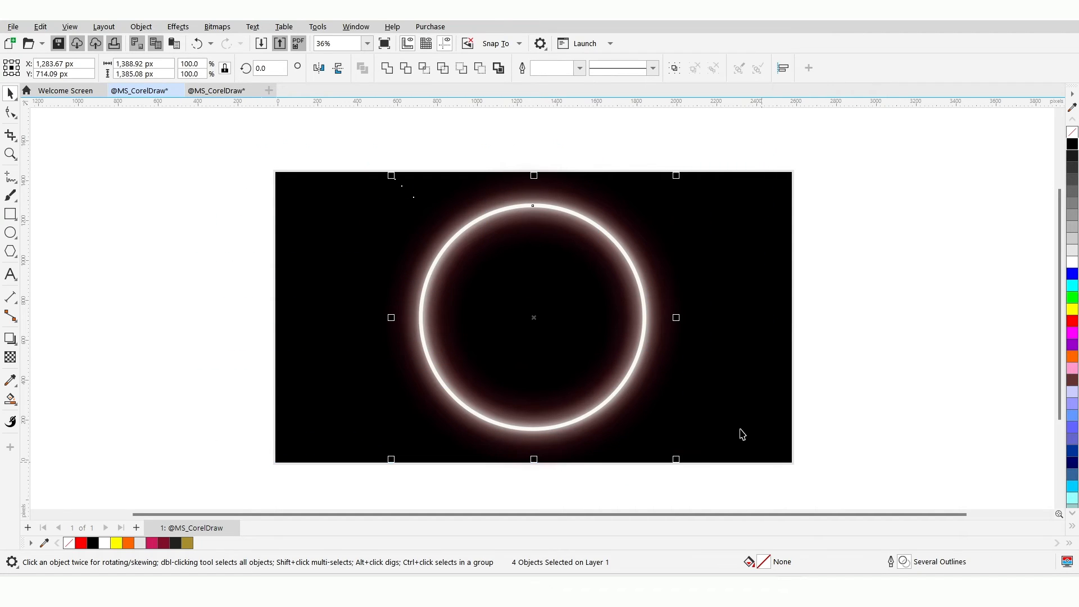
left_click(674, 68)
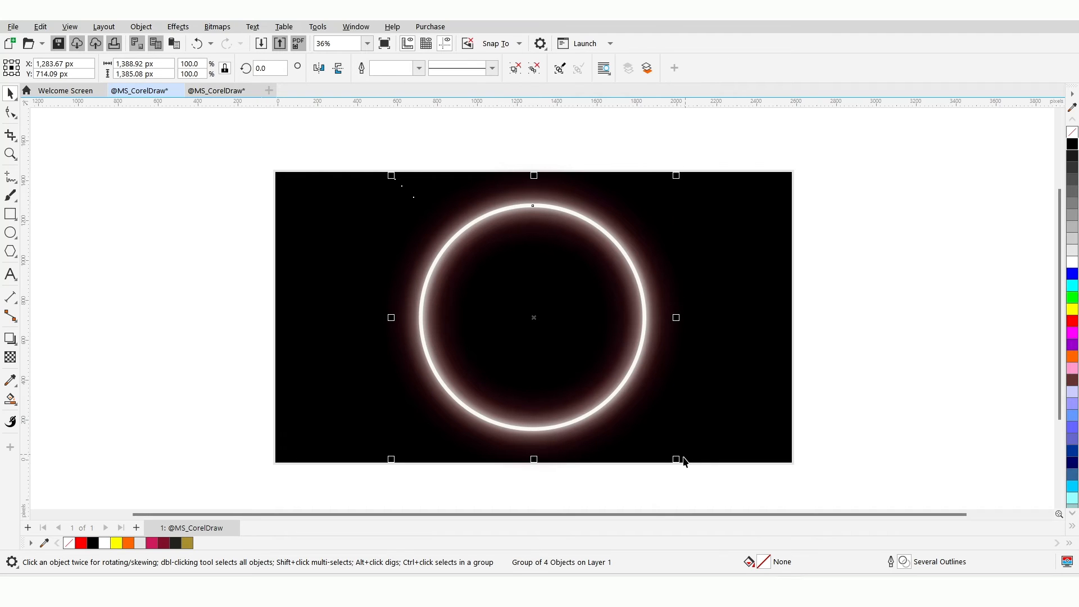
Add a concentric copy of the ring group inside the original, scaled to about 86.5%.
left_click_drag(679, 459, 663, 448)
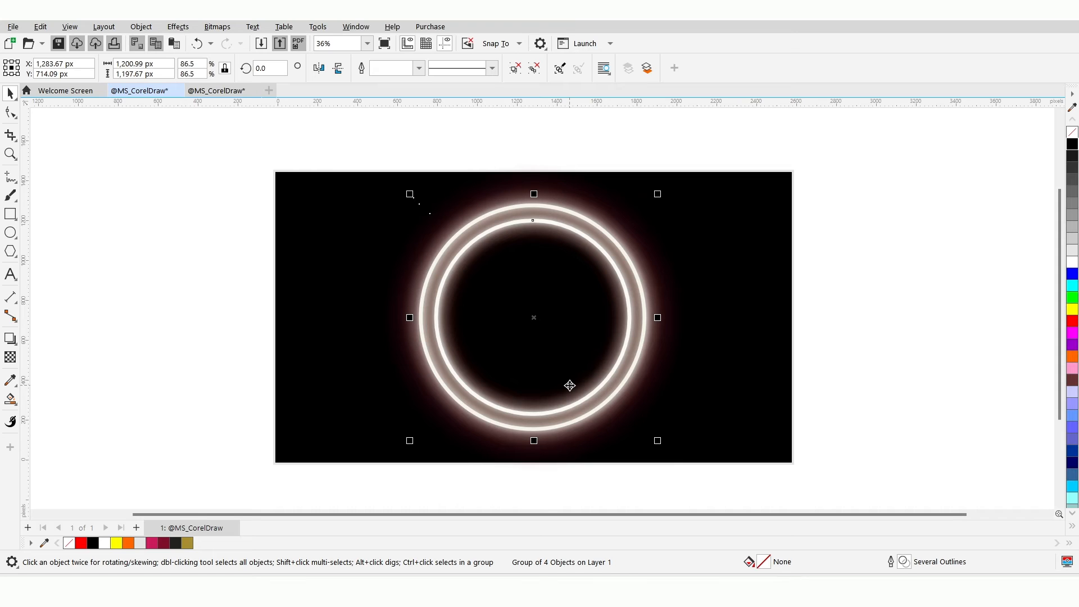
scroll(569, 385, "up", 1)
left_click(153, 315)
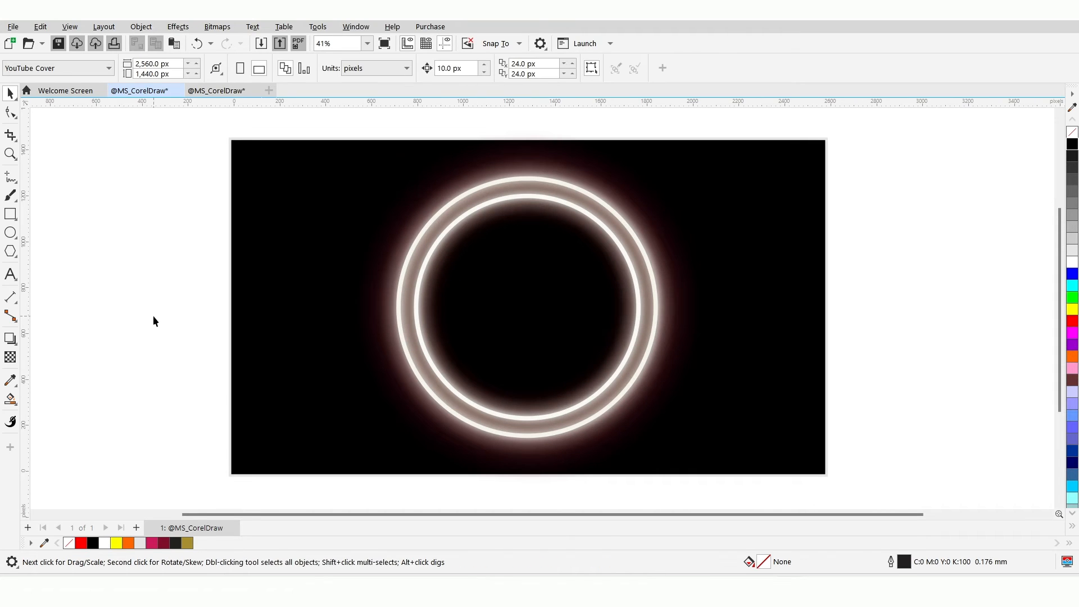
Add the Arial text "MS" beside the page's left edge and enlarge it to about 730 px wide.
left_click(19, 282)
left_click(45, 275)
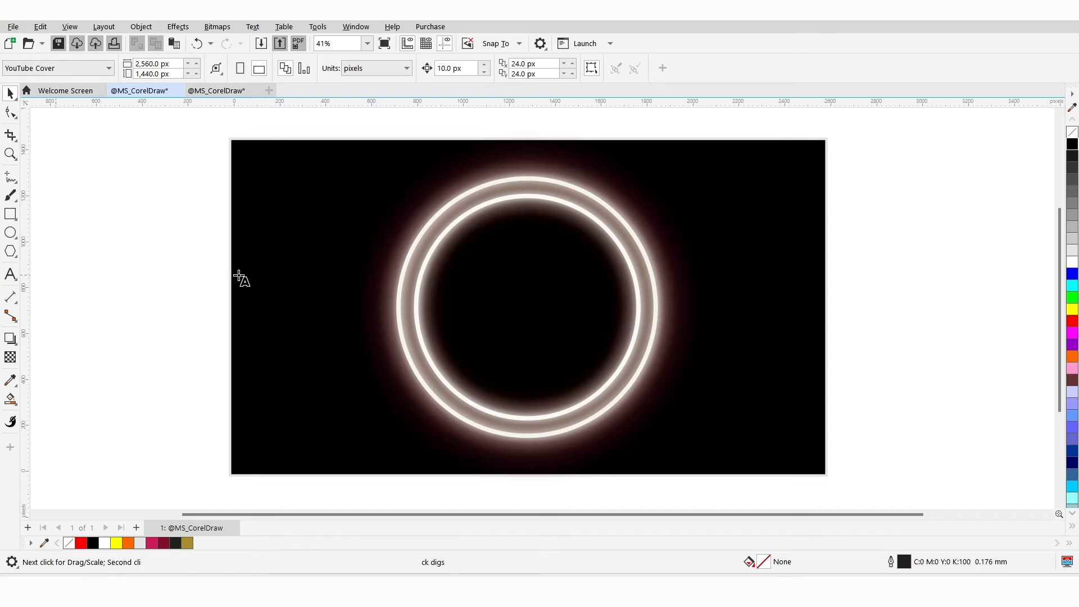
left_click(179, 260)
type("MS")
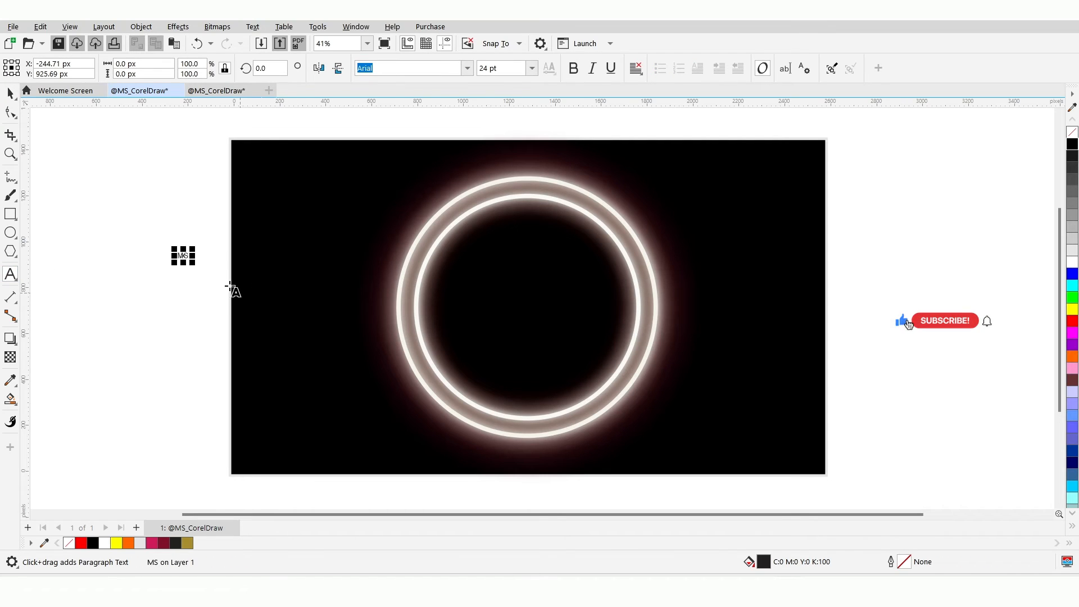
left_click_drag(195, 265, 276, 358)
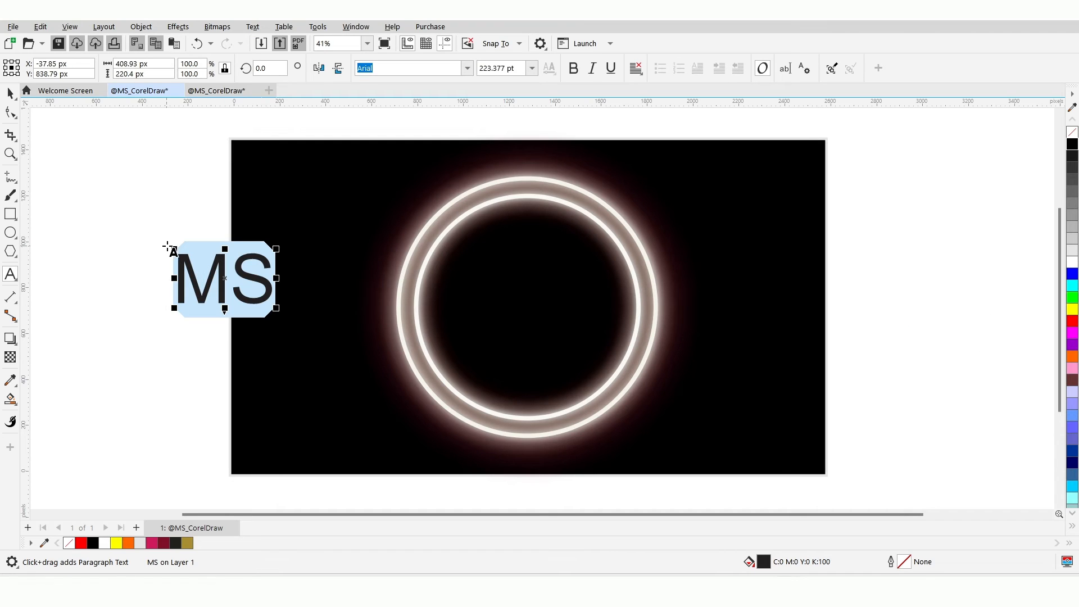
left_click_drag(166, 241, 96, 184)
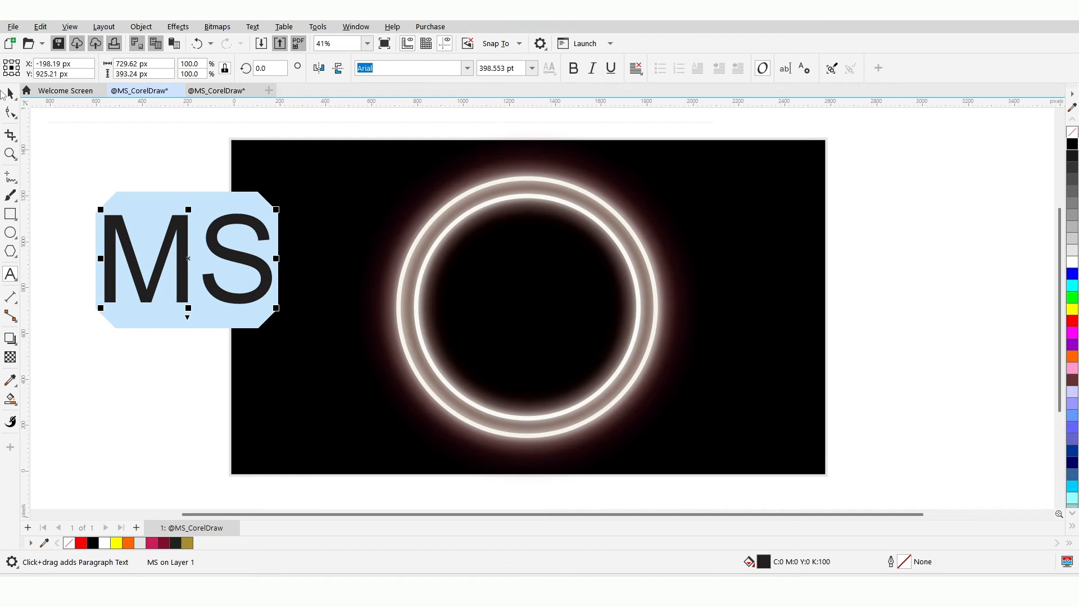
Tighten the character spacing of the MS text with the Shape tool, shifting the S by -10% horizontally and -3% vertically.
left_click(10, 92)
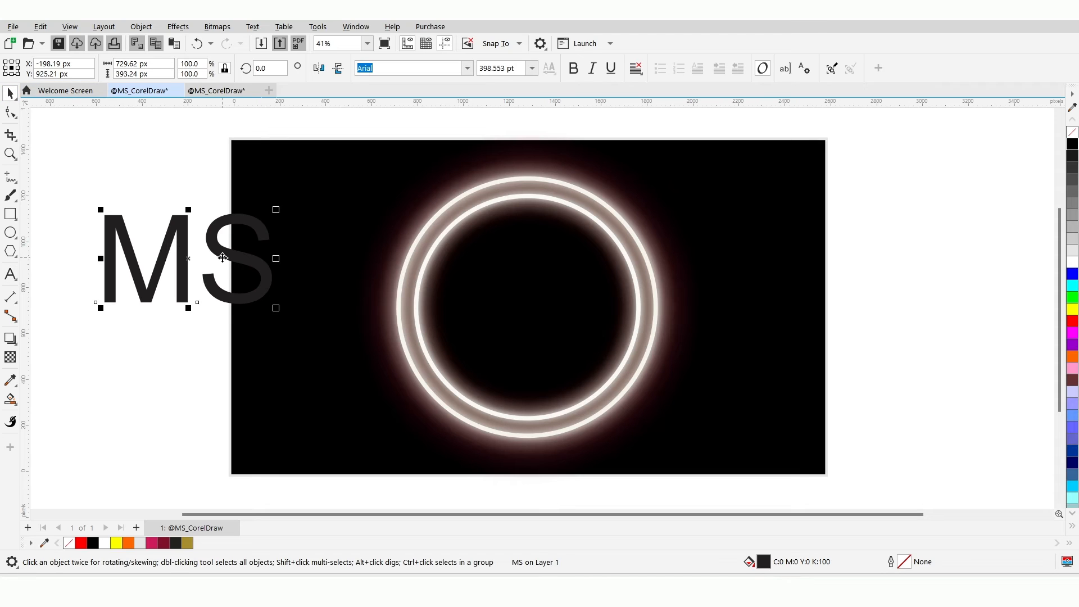
left_click(10, 112)
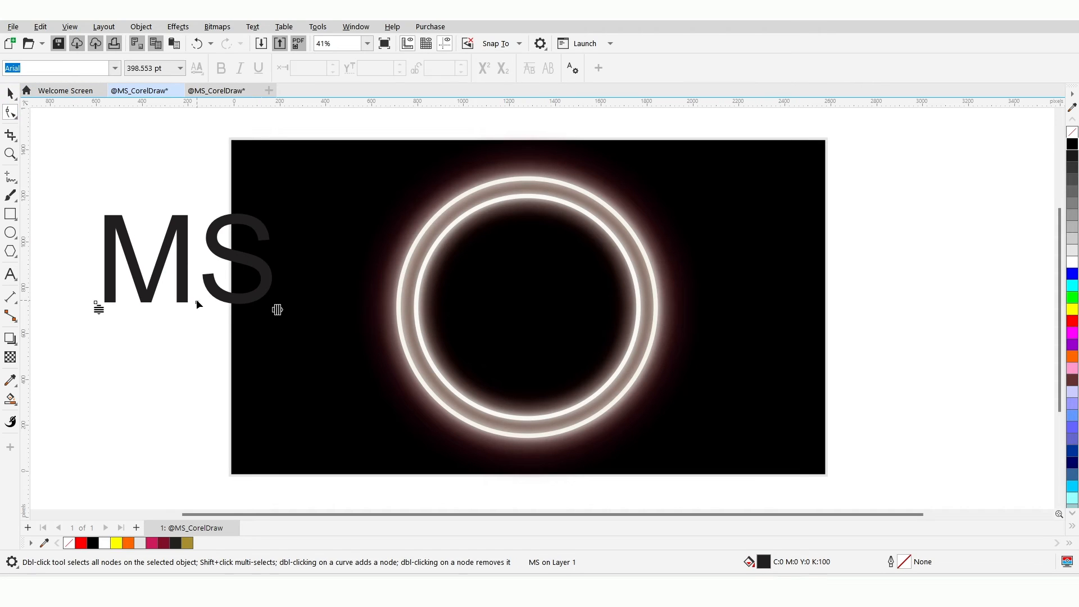
left_click_drag(196, 301, 196, 308)
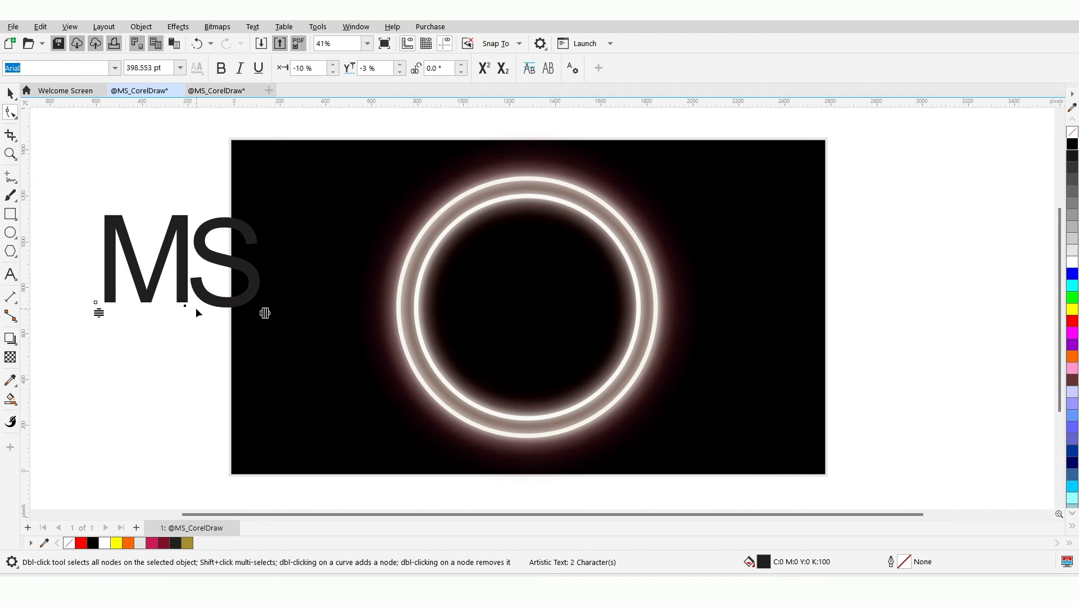
Place one MS text centered inside the rings and a second copy over the page's right edge.
left_click(6, 97)
left_click_drag(179, 230, 791, 314)
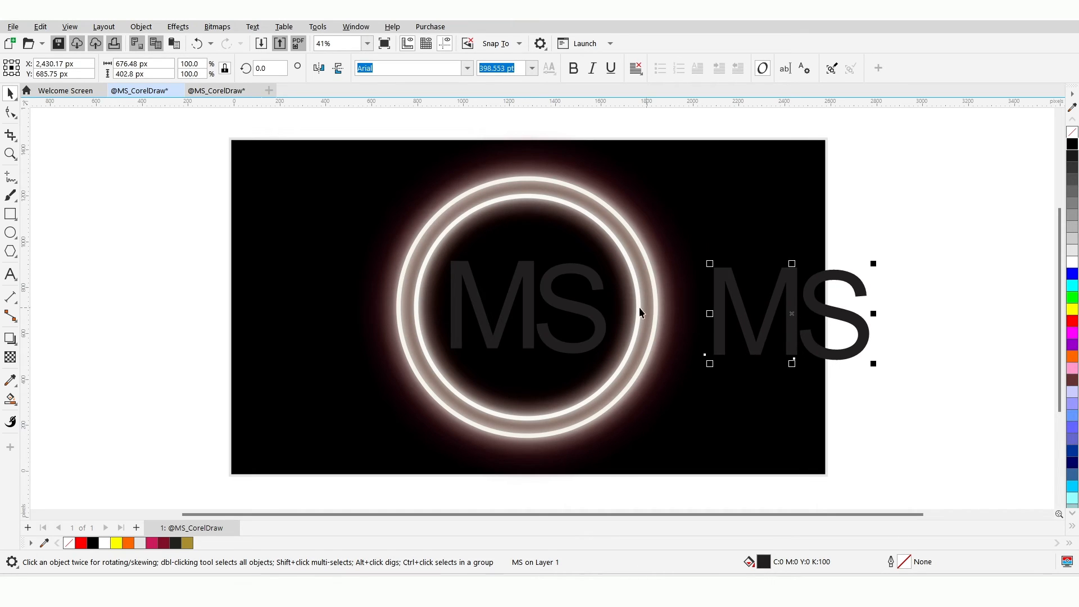
Give the MS text inside the rings a red fill and a red outline.
left_click(596, 317)
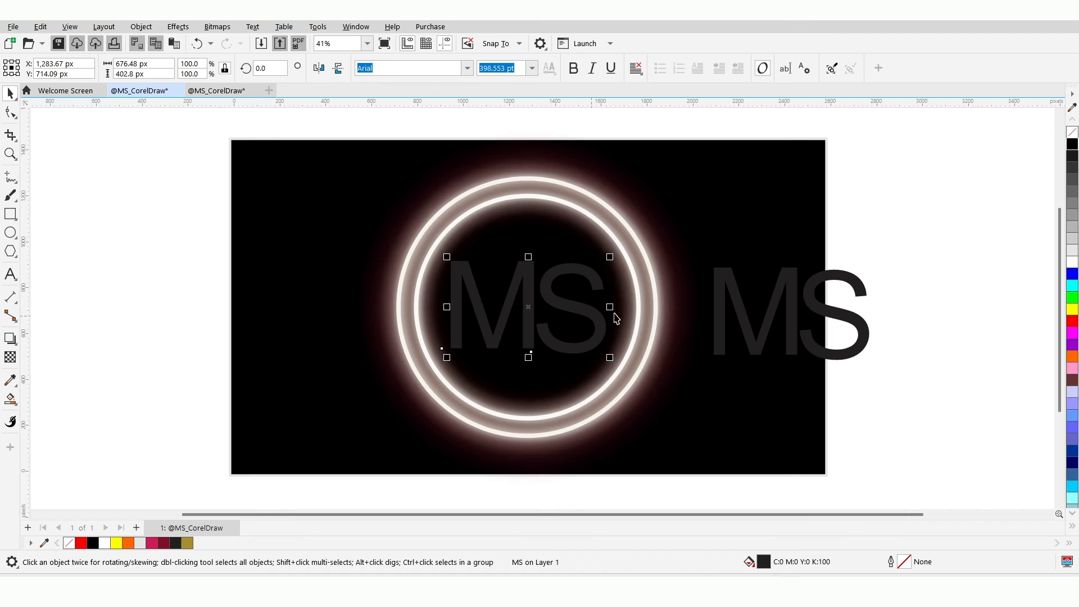
right_click(1073, 321)
left_click(1074, 321)
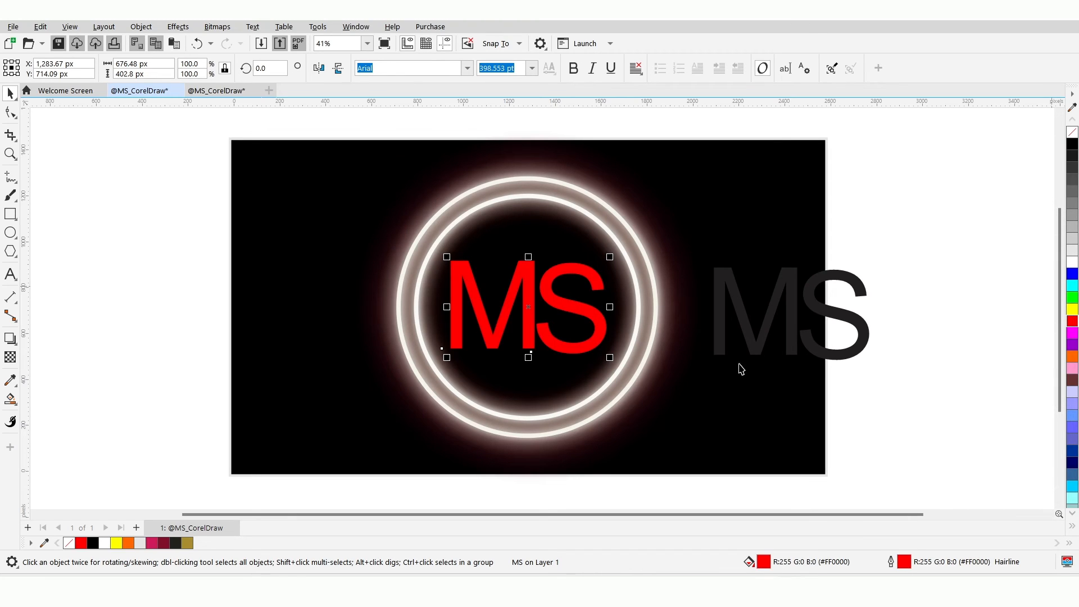
Set the red MS text's outline to 4.0 mm wide, placed behind the fill and scaling with the object.
double_click(905, 562)
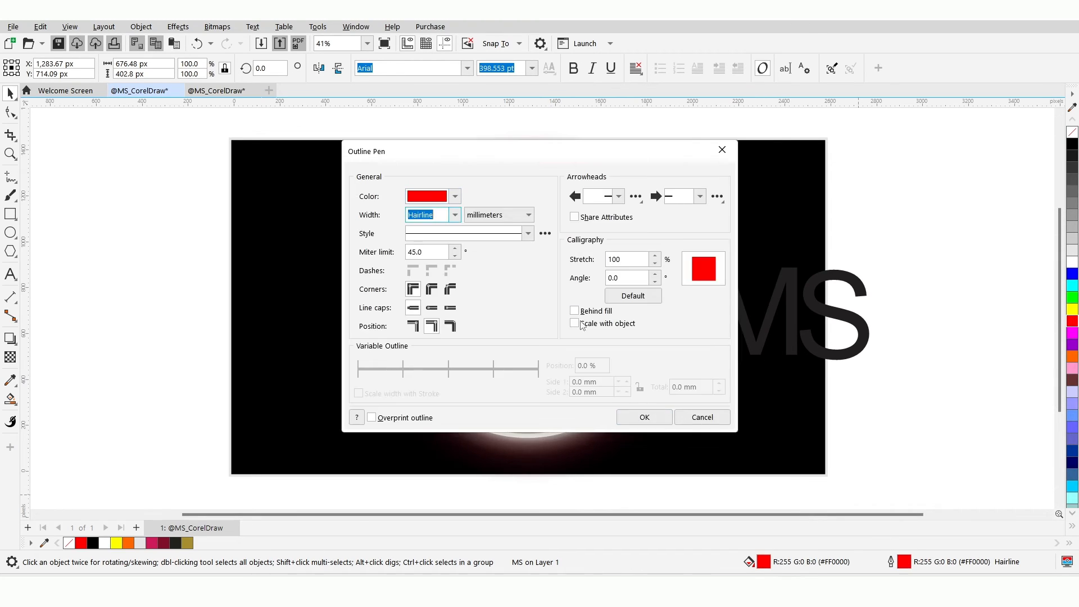
left_click(455, 215)
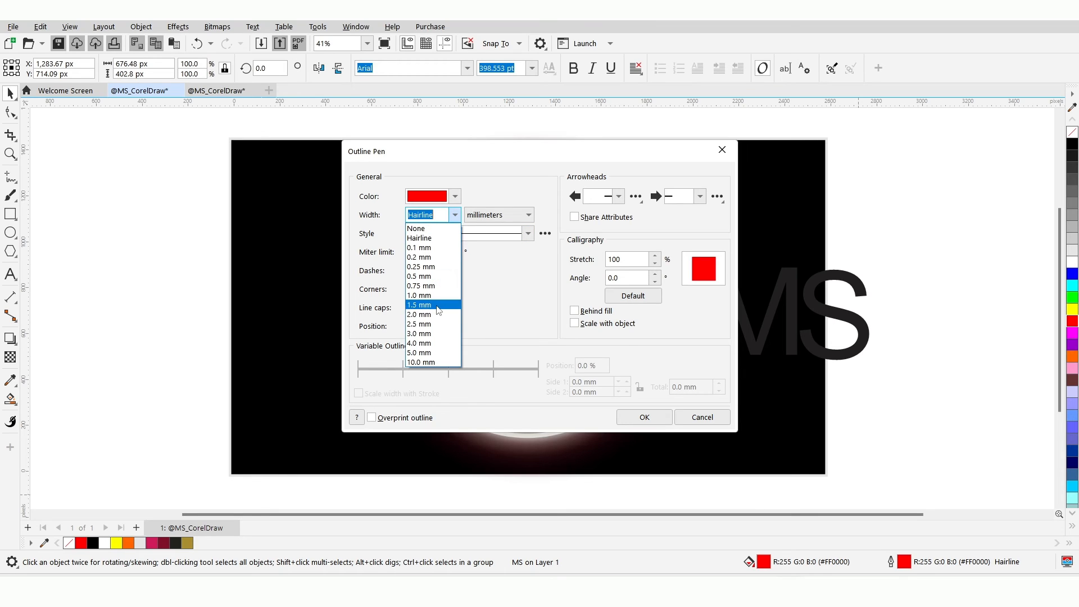
left_click(437, 343)
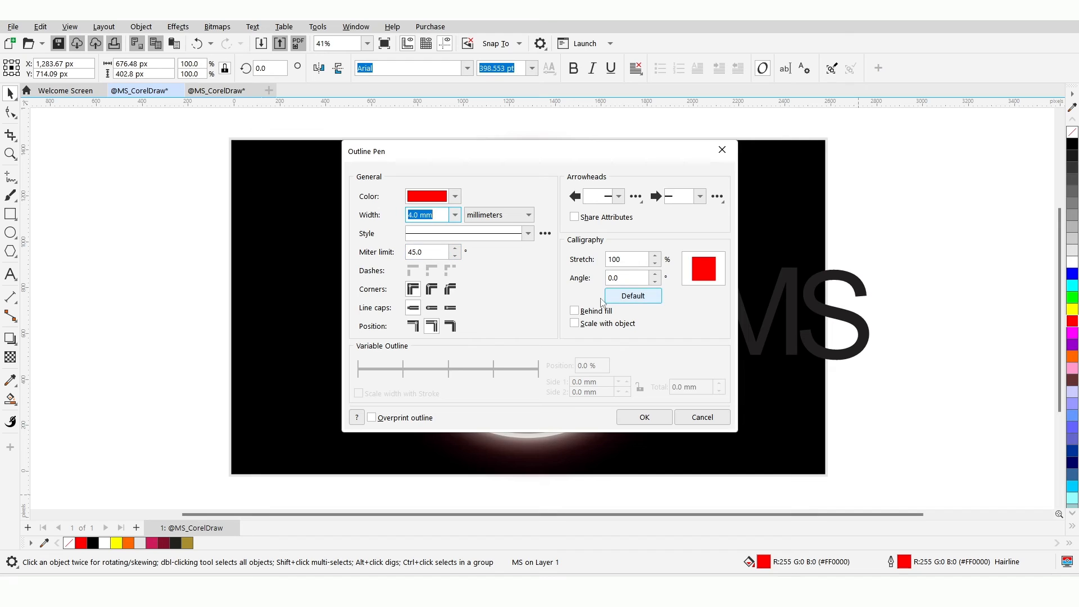
left_click(574, 311)
left_click(574, 324)
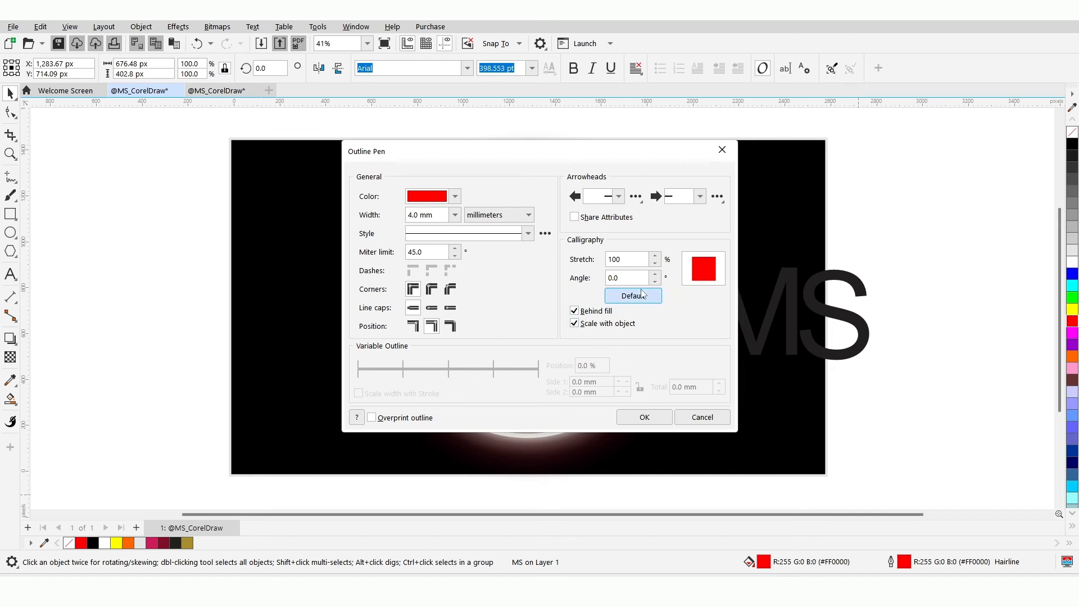
left_click(644, 416)
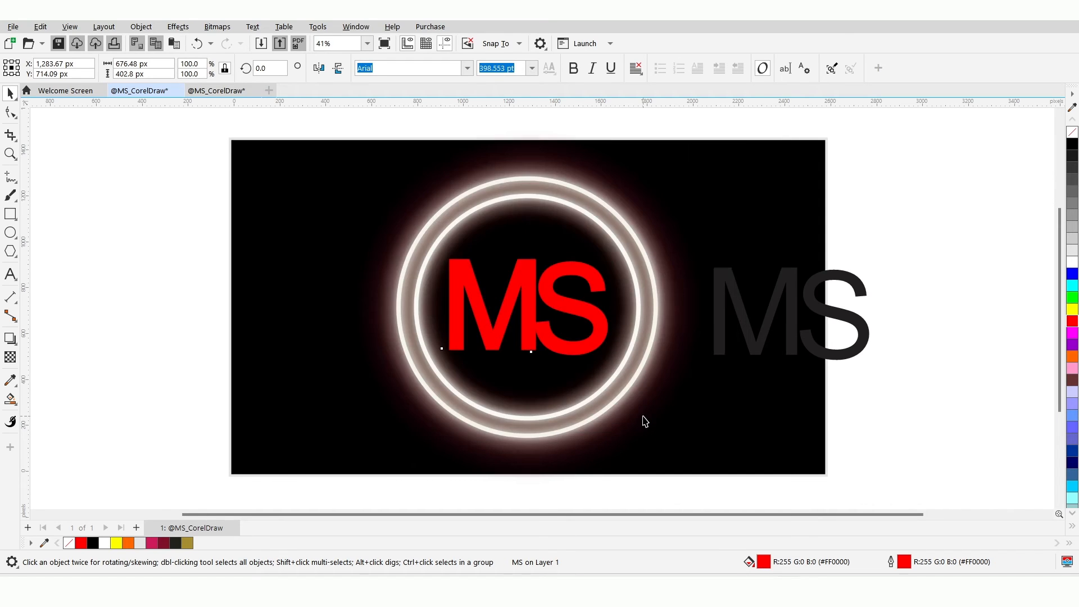
Convert the red MS text to a 15 dpi CMYK bitmap with anti-aliasing and a transparent background.
left_click(217, 26)
left_click(242, 41)
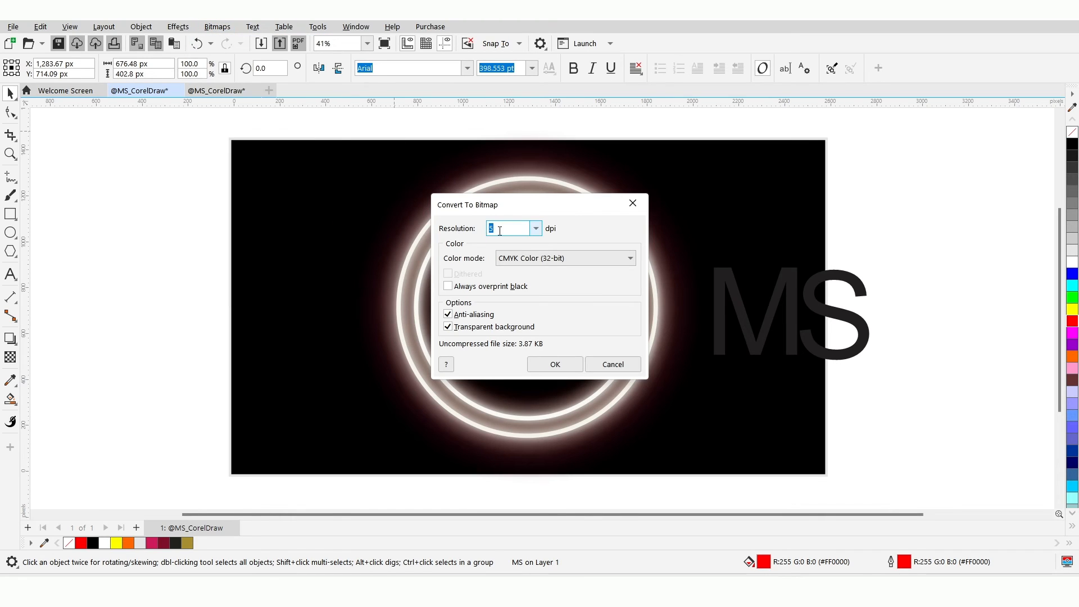
type("15")
left_click(546, 360)
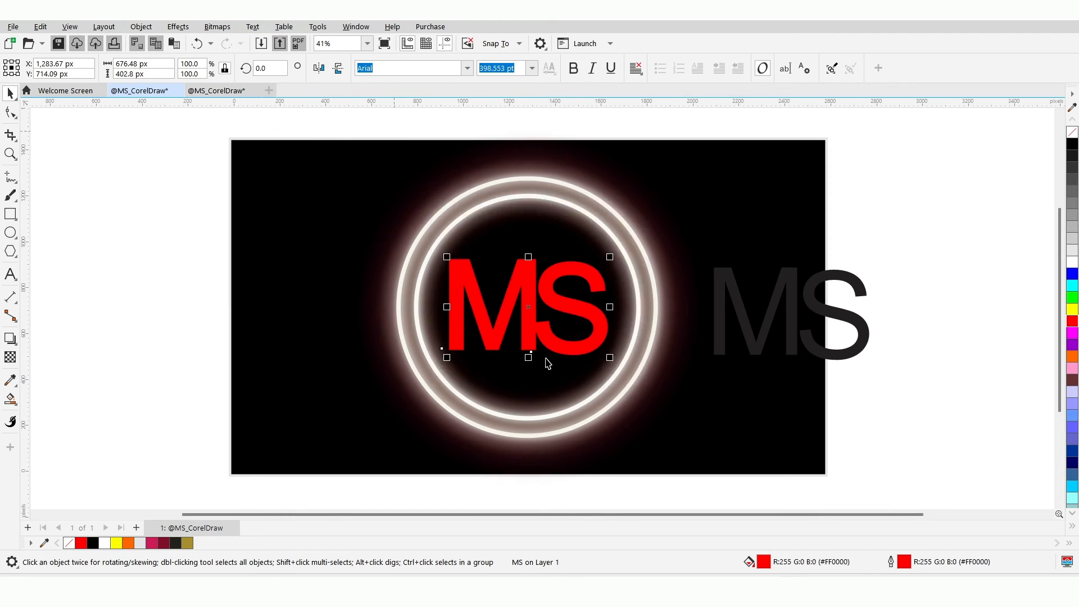
Apply a Gaussian Blur with a radius of 40 to the red MS bitmap.
left_click(178, 27)
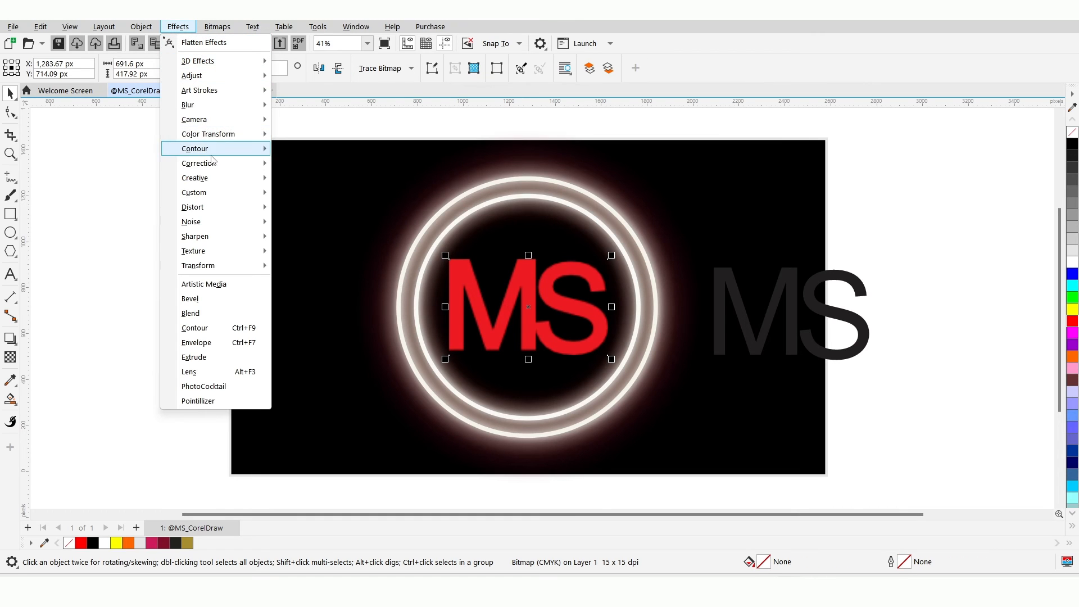
mouse_move(191, 105)
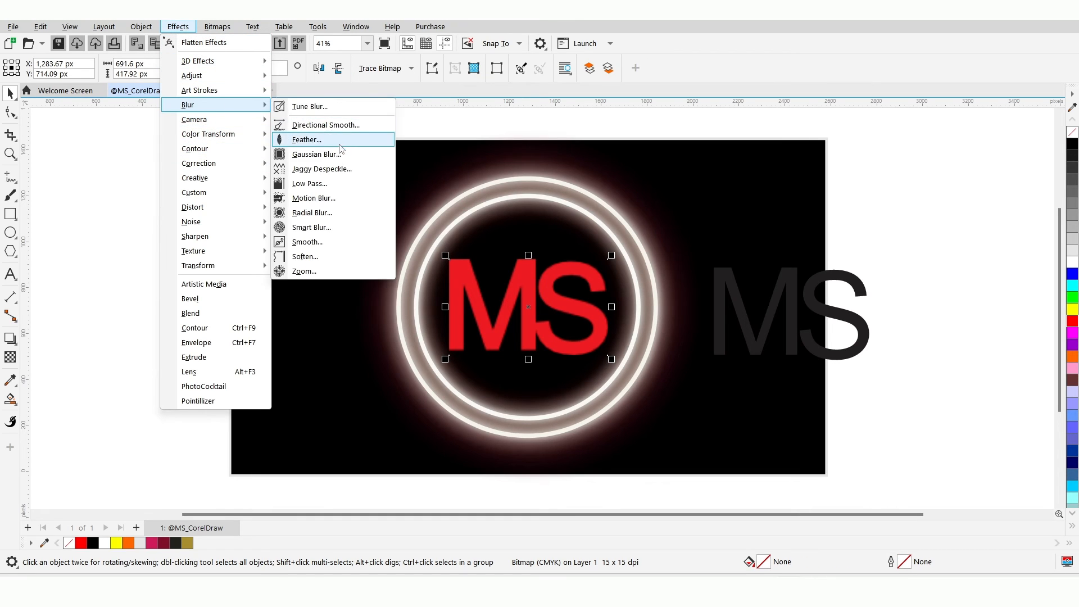
left_click(316, 154)
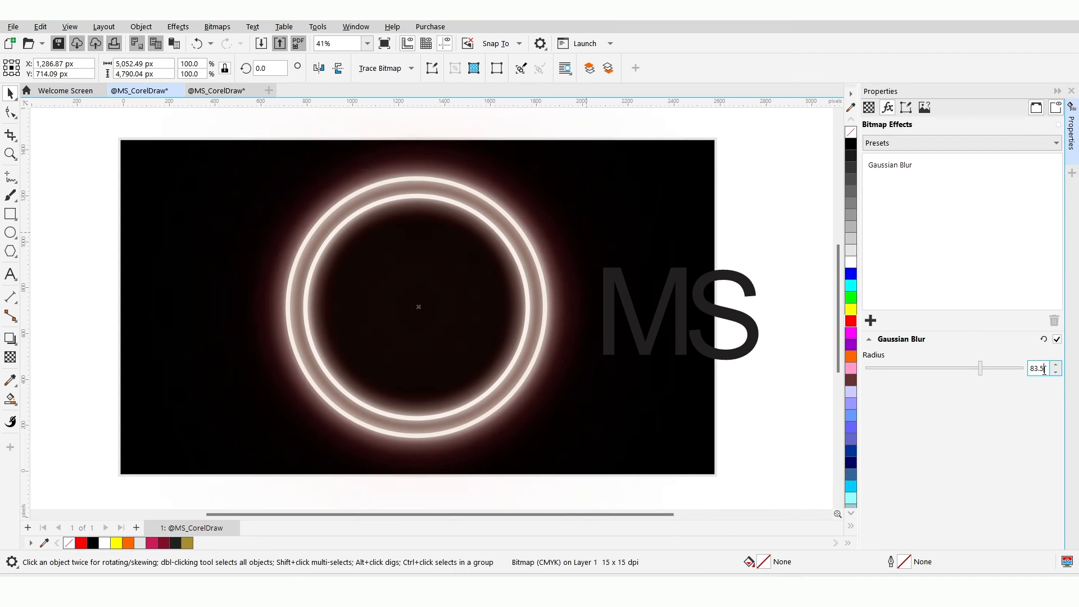
type("40")
key("Return")
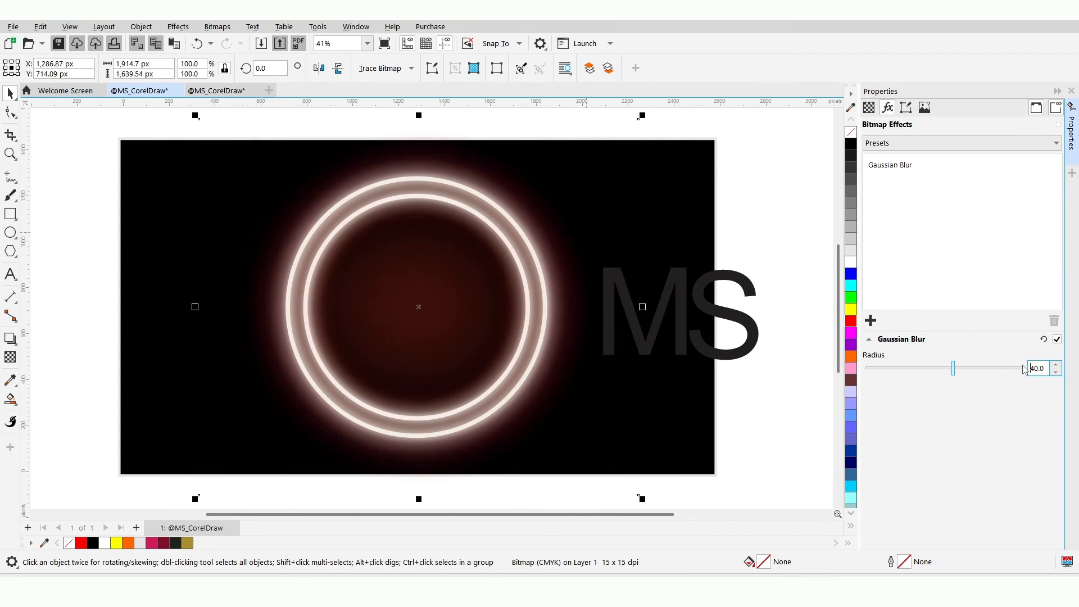
left_click(1069, 90)
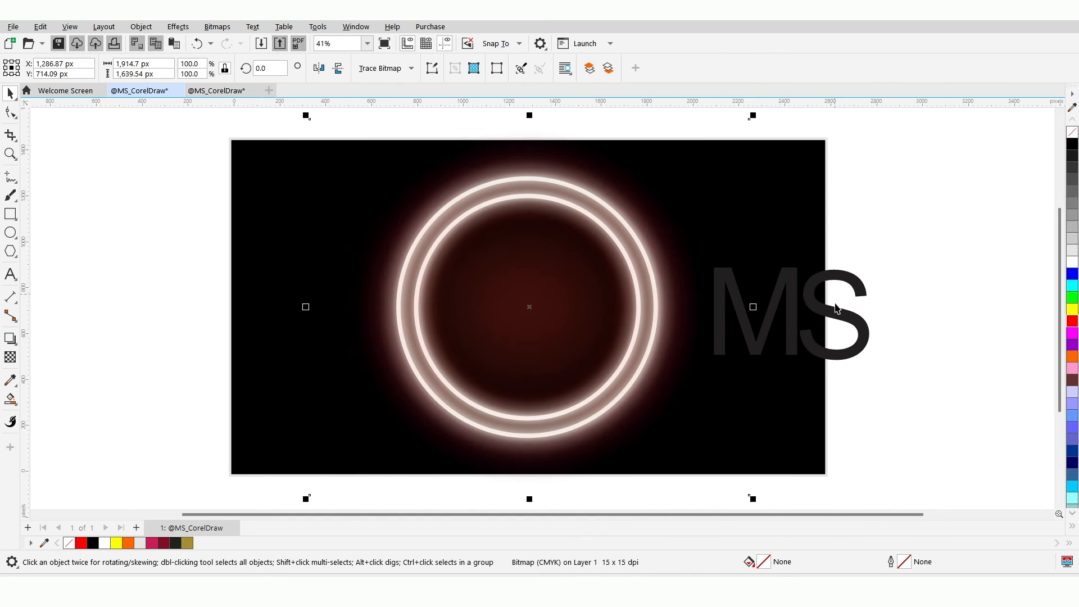
Duplicate the dark MS text up and outside the page, and give the lower one a yellow outline behind the fill that scales with the object.
left_click_drag(835, 307, 951, 249)
left_click(809, 344)
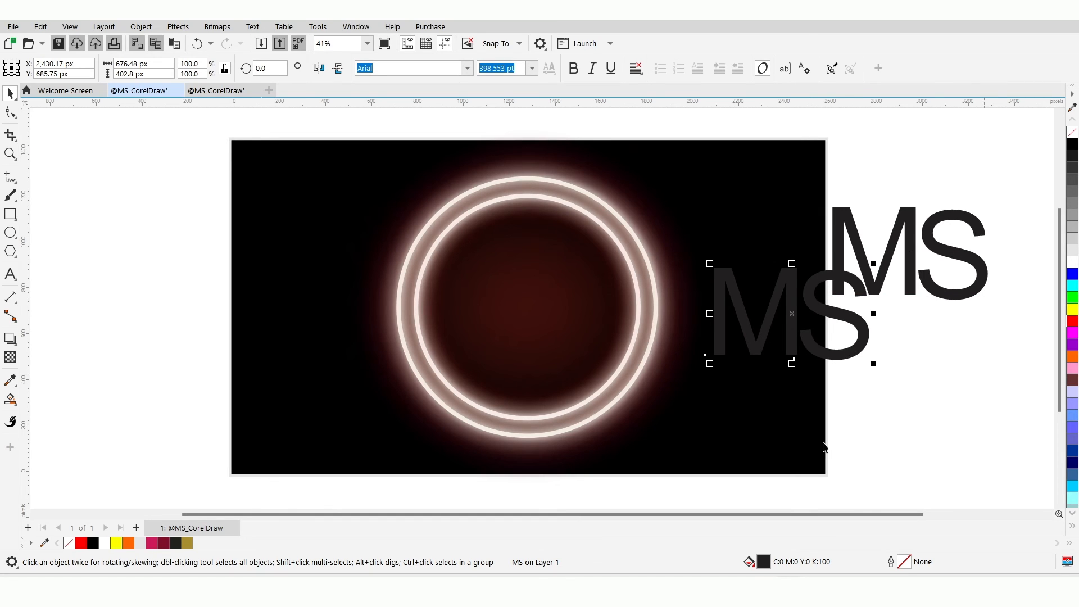
double_click(906, 561)
left_click(455, 196)
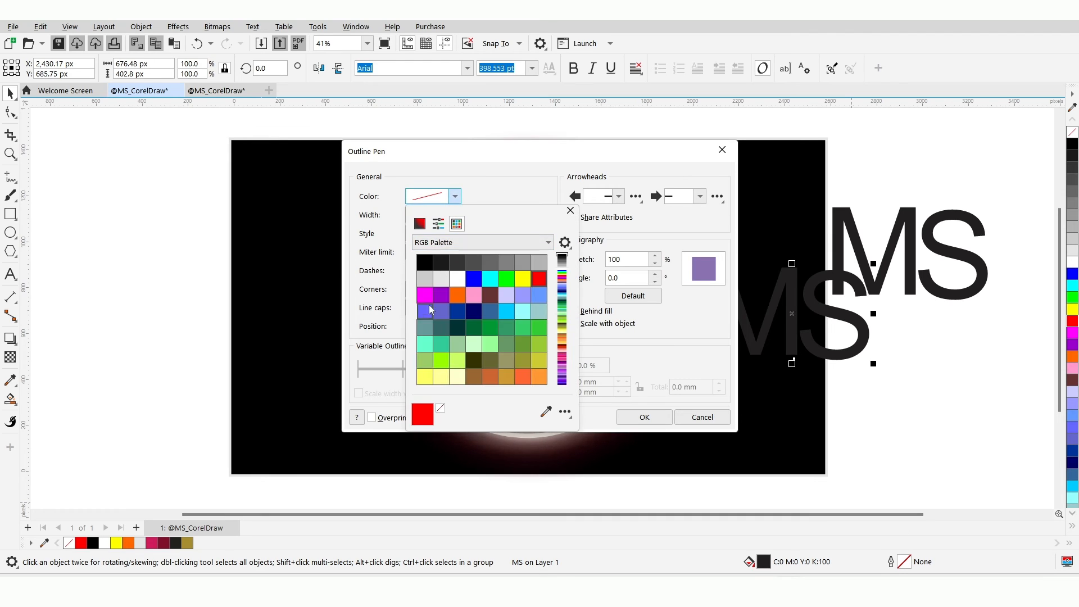
left_click(431, 381)
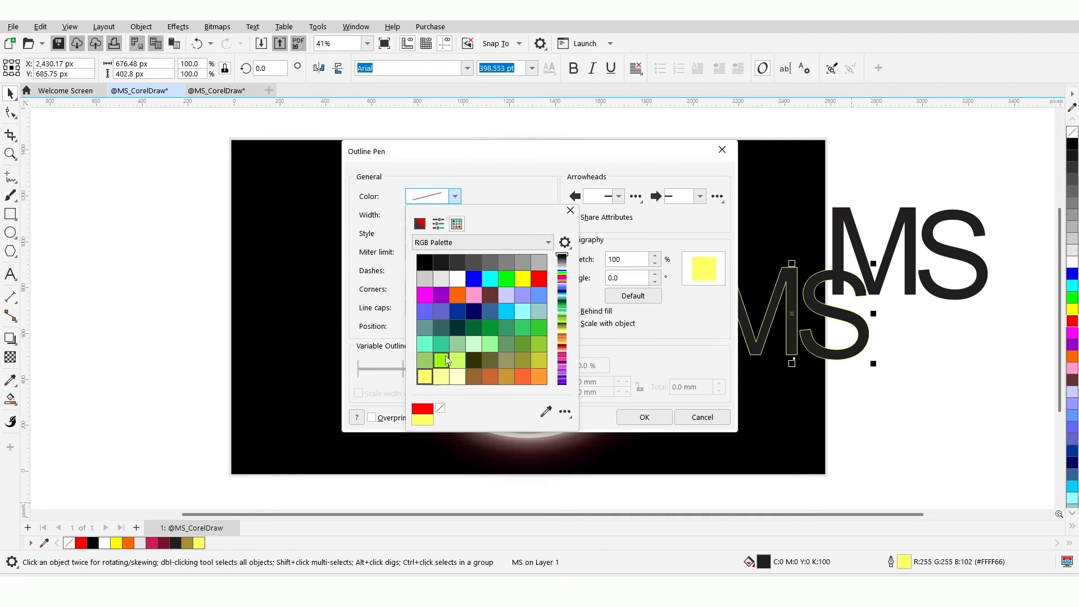
left_click(523, 278)
left_click(609, 341)
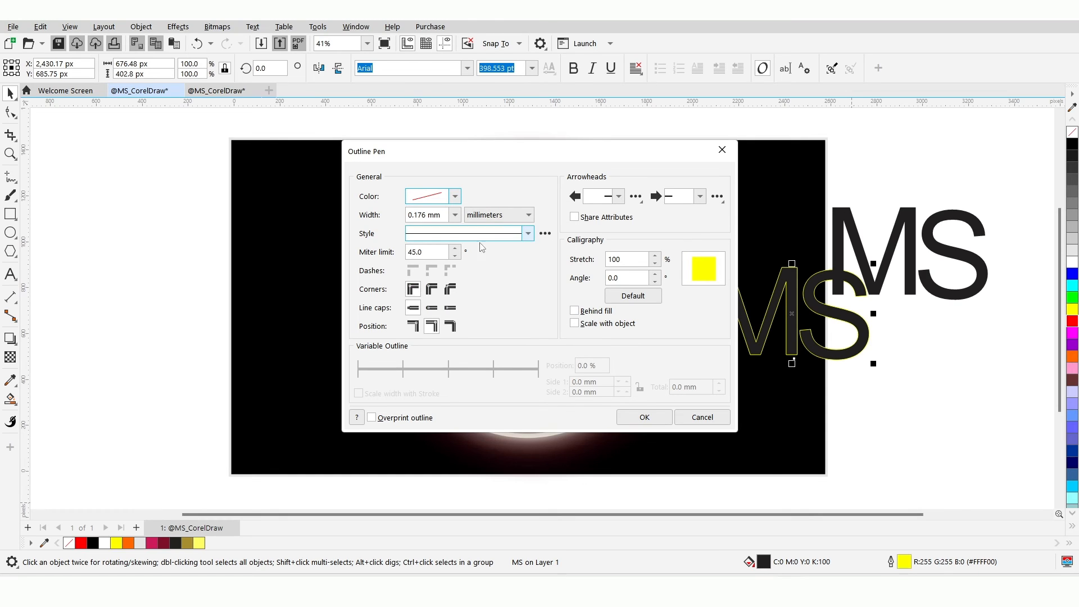
left_click(574, 311)
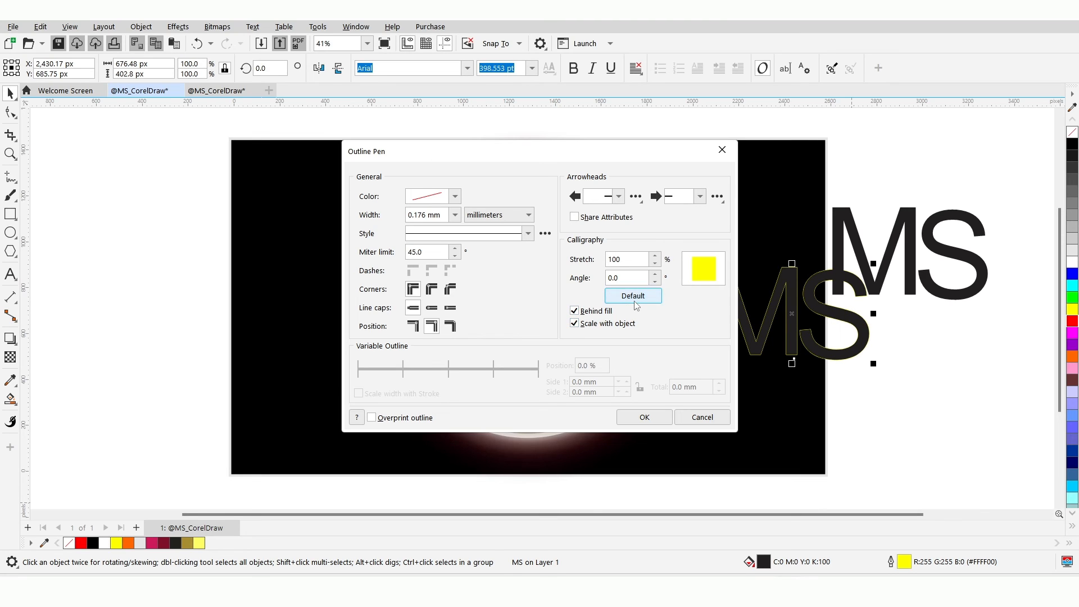
left_click(641, 418)
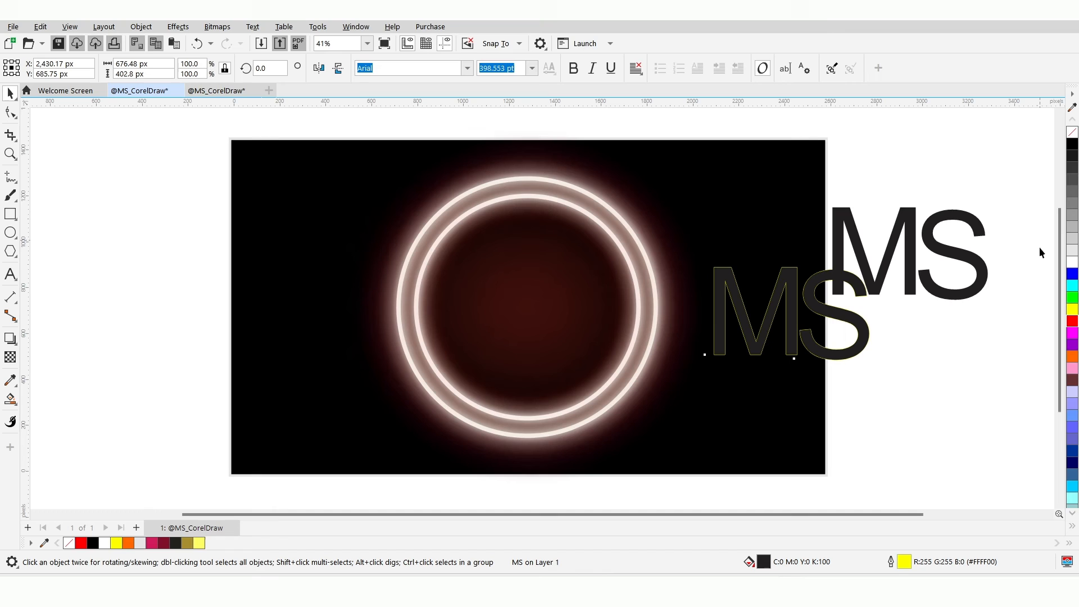
Fill the lower MS text with white and convert it to a 15 dpi CMYK bitmap with anti-aliasing and a transparent background.
left_click(1072, 262)
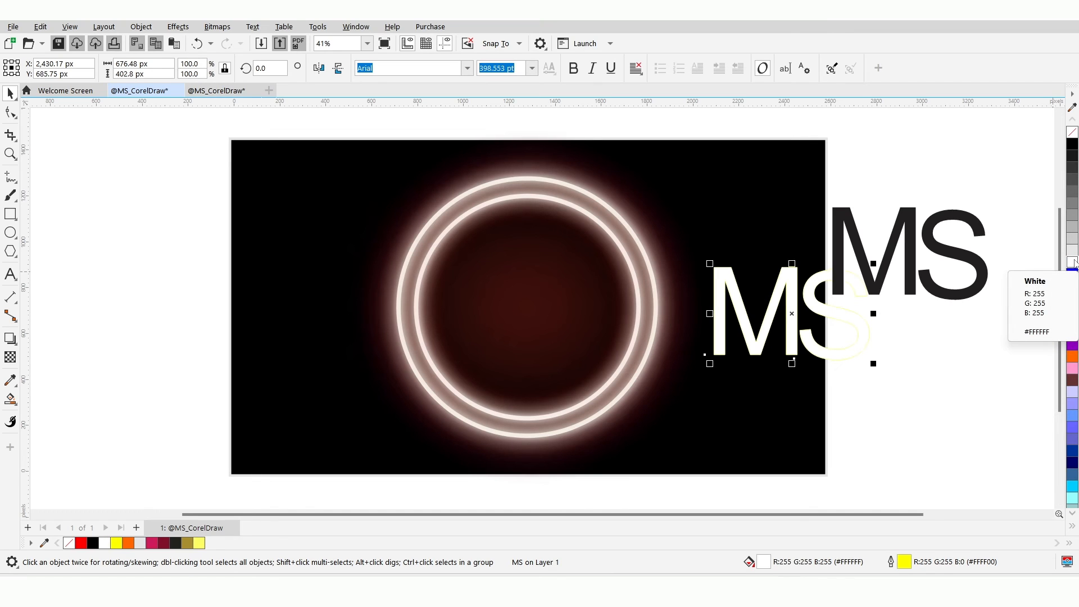
left_click(220, 28)
left_click(236, 43)
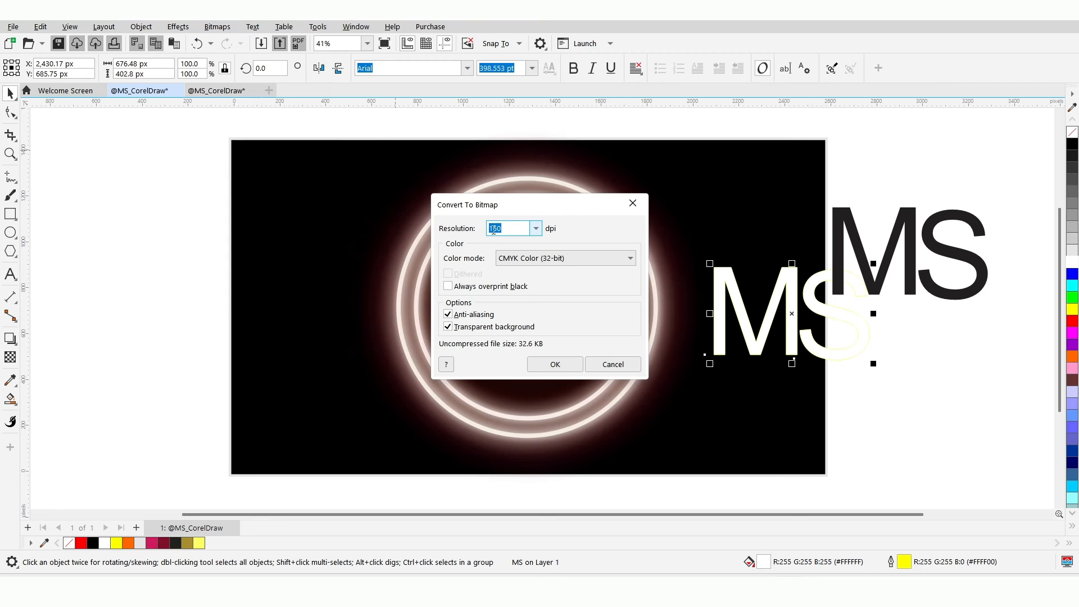
type("15")
left_click(549, 371)
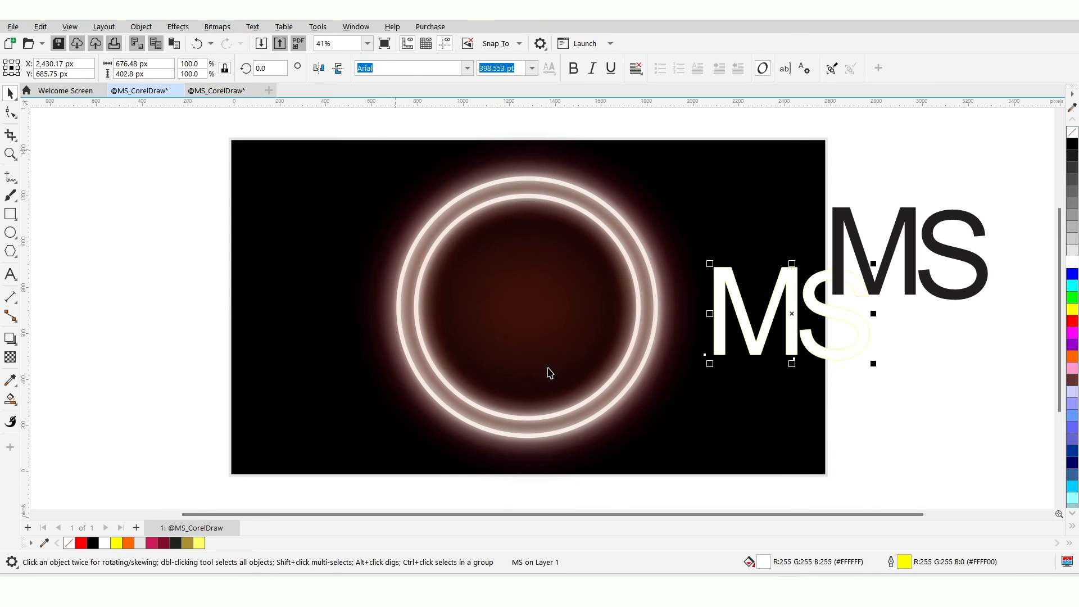
Apply a Gaussian Blur with a radius of 10 to the white MS bitmap.
left_click(178, 28)
mouse_move(213, 104)
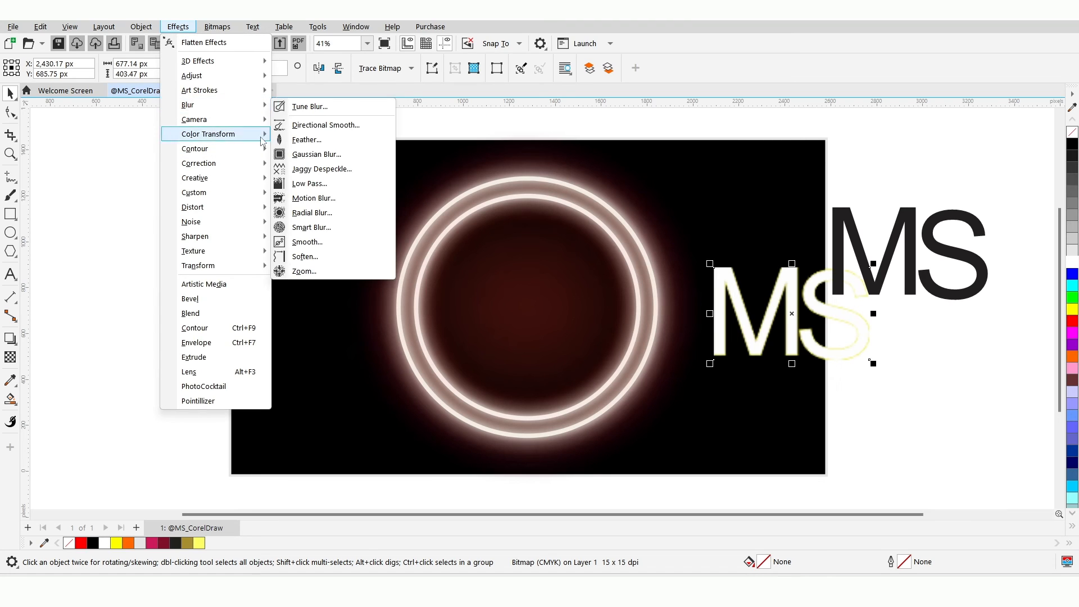
left_click(279, 154)
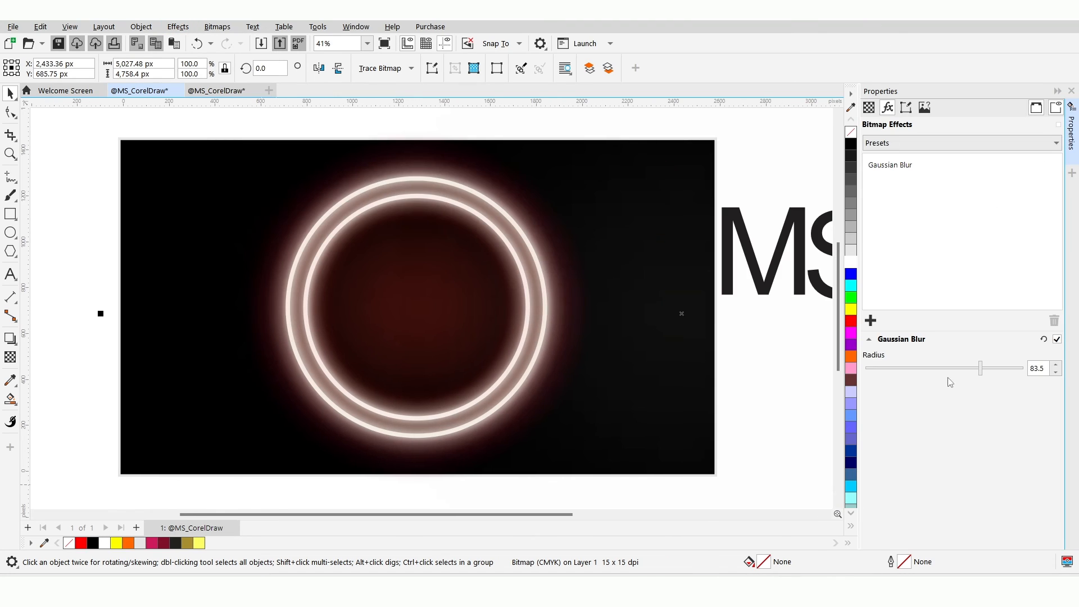
double_click(1037, 368)
type("10")
key("Return")
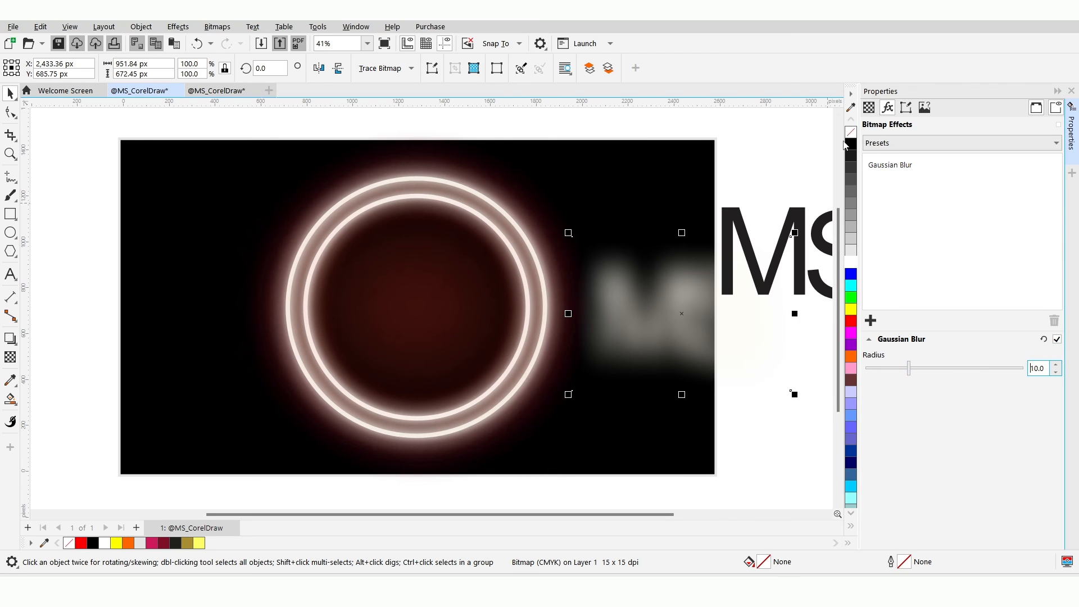
left_click(1071, 91)
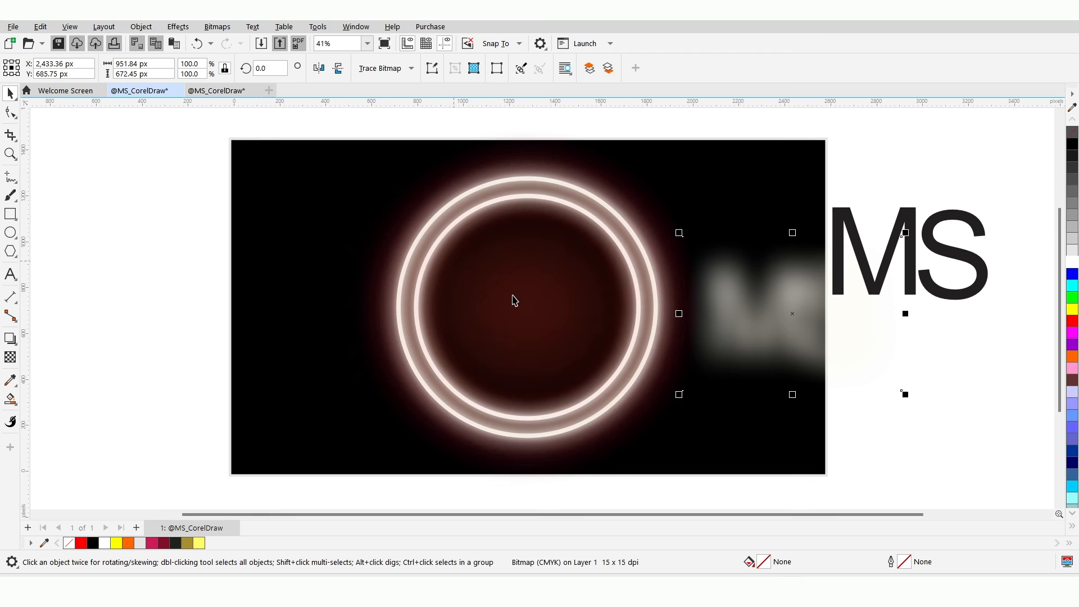
Center the blurred white MS bitmap on the red glow inside the neon rings.
left_click(513, 298, "shift")
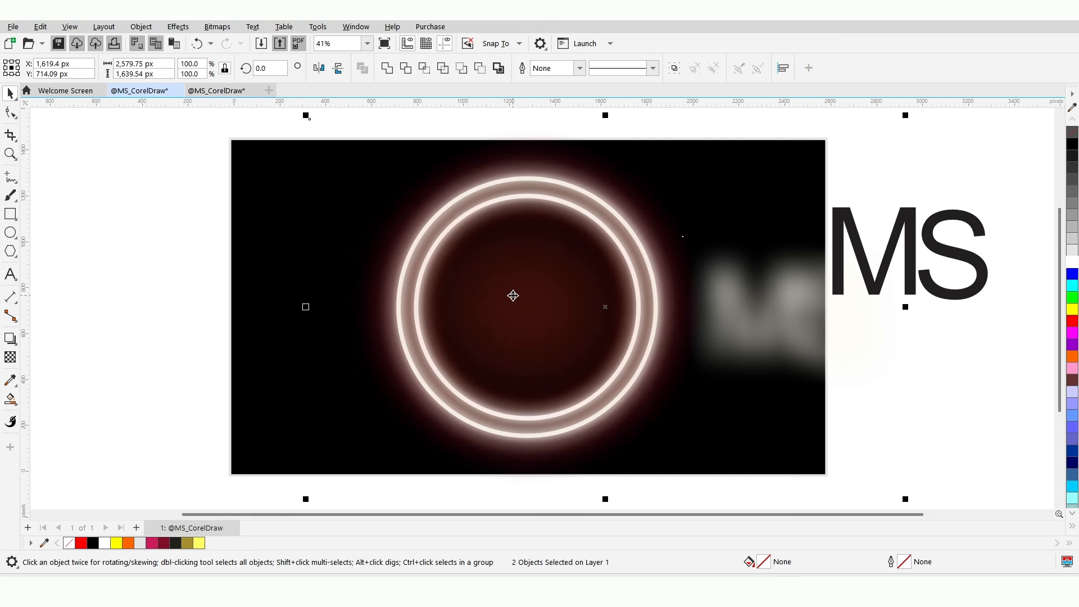
key("c")
left_click(86, 262)
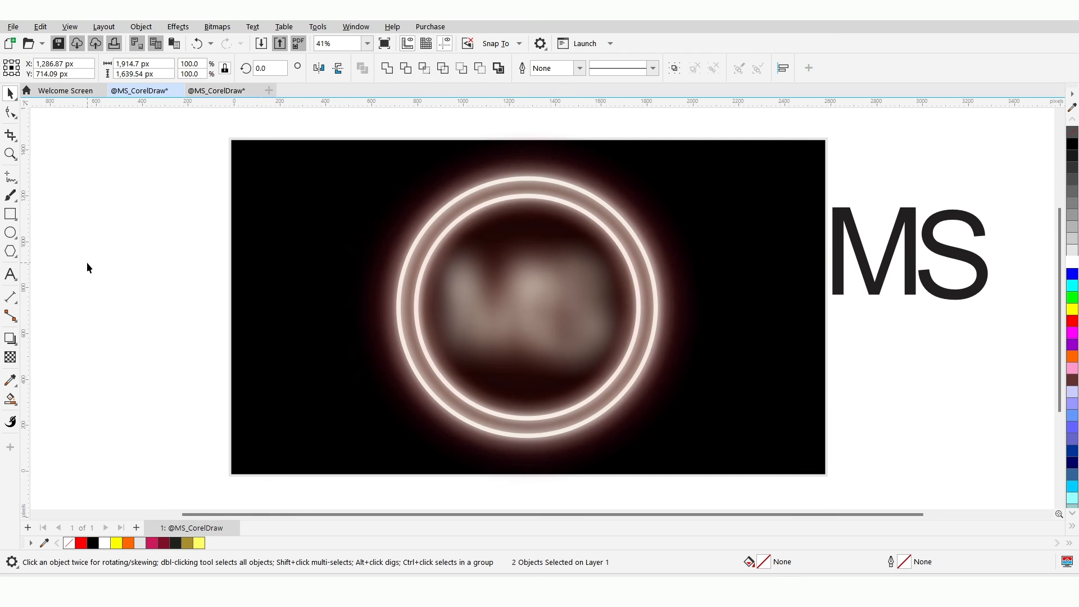
Give the remaining dark MS text a white fill and outline and center it on the blurred MS bitmap.
left_click(912, 225)
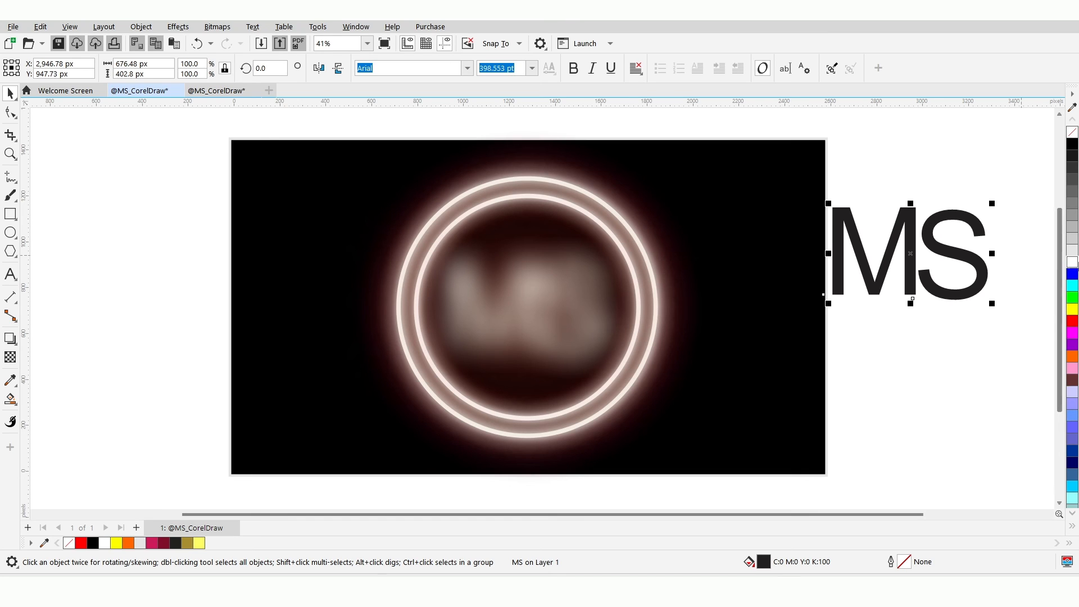
left_click(1072, 263)
right_click(1072, 263)
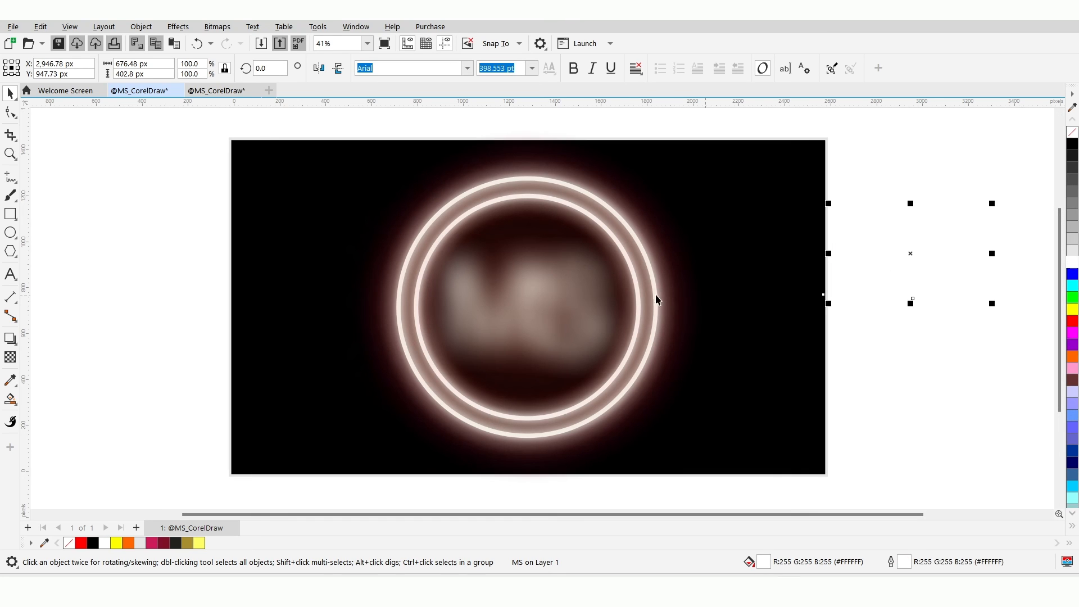
left_click(565, 283, "shift")
key("e")
key("c")
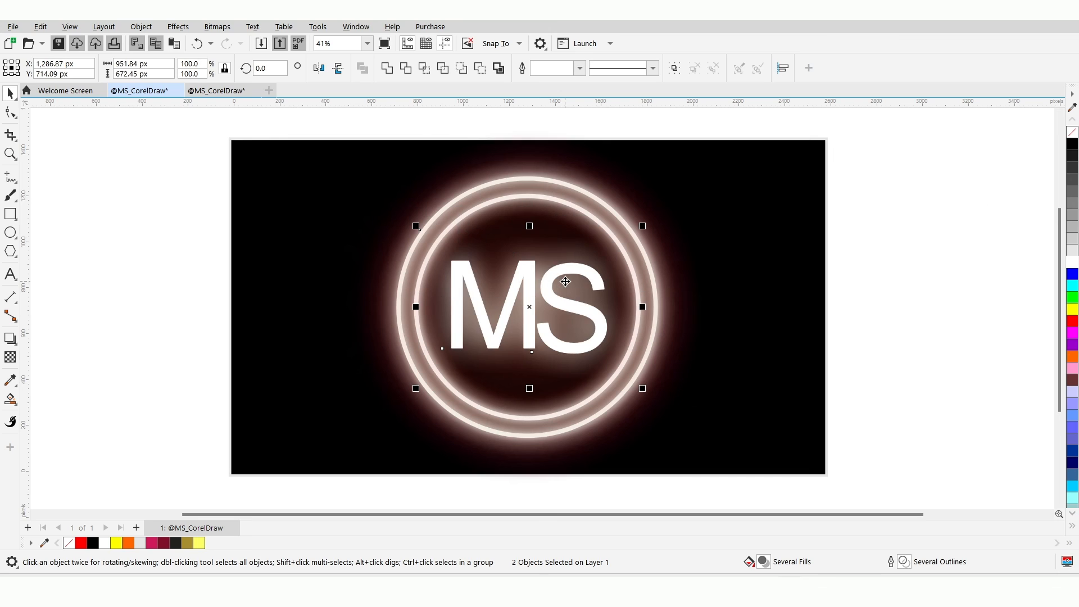
left_click(167, 245)
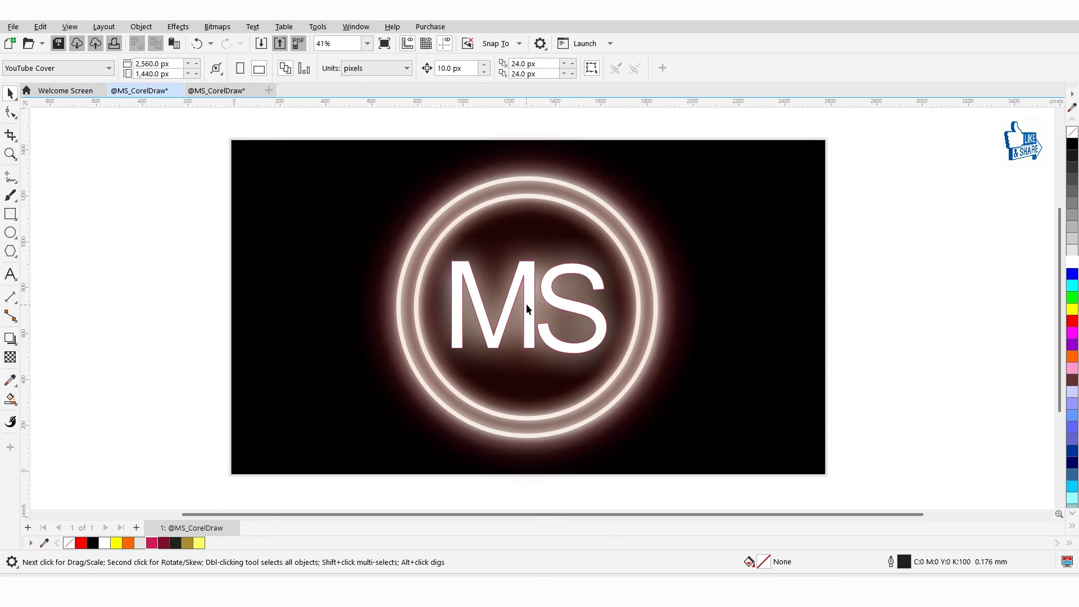
Duplicate the sharp white MS text across to the page's right edge and fill the copy with light grey #E6E6E6.
left_click_drag(526, 303, 860, 317)
right_click(860, 317)
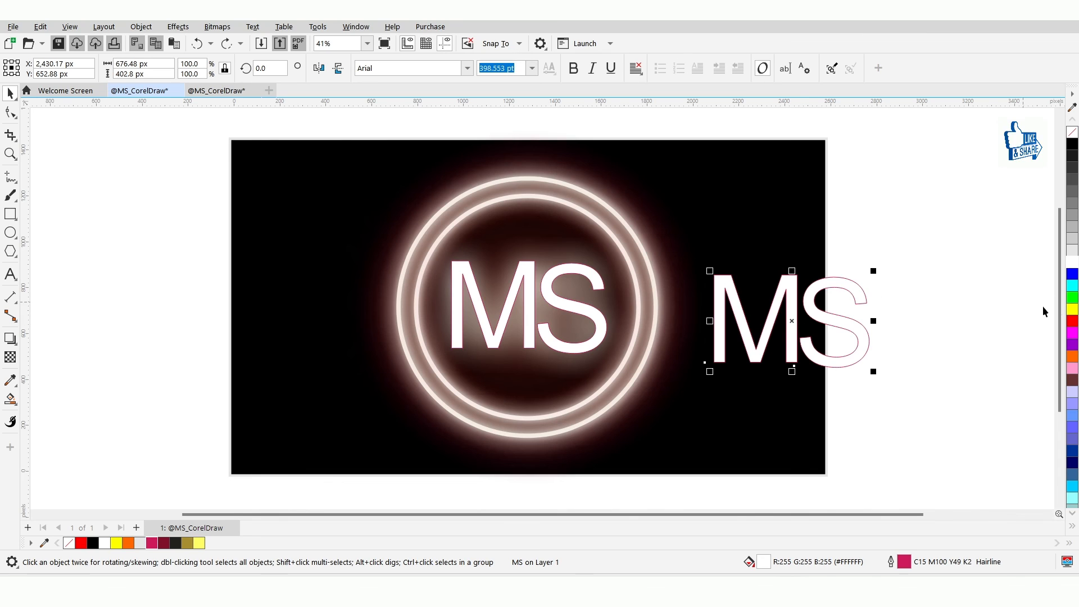
left_click(1072, 309)
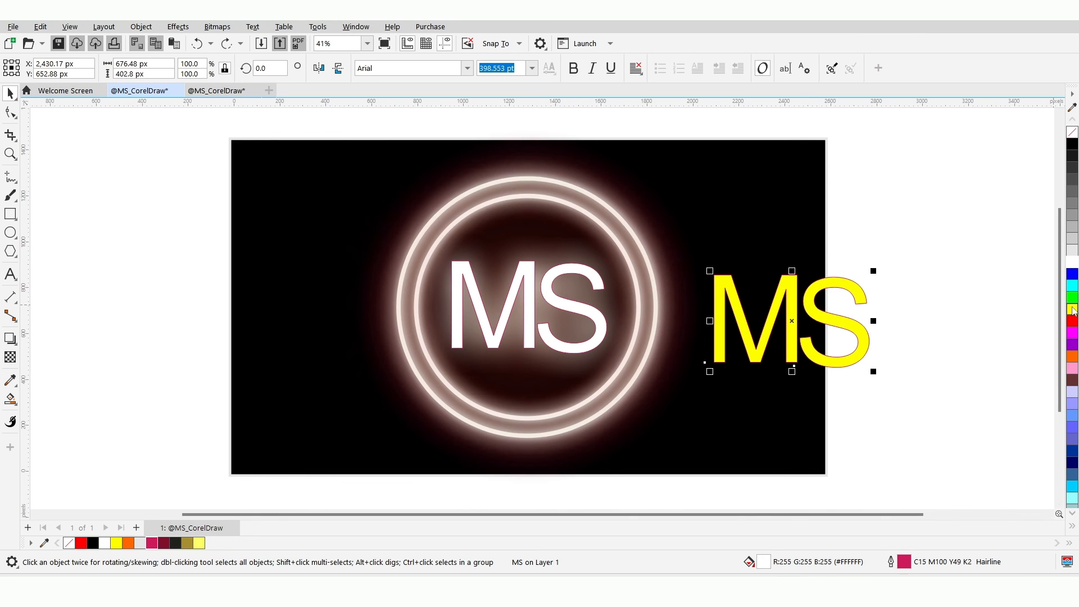
left_click(1072, 228)
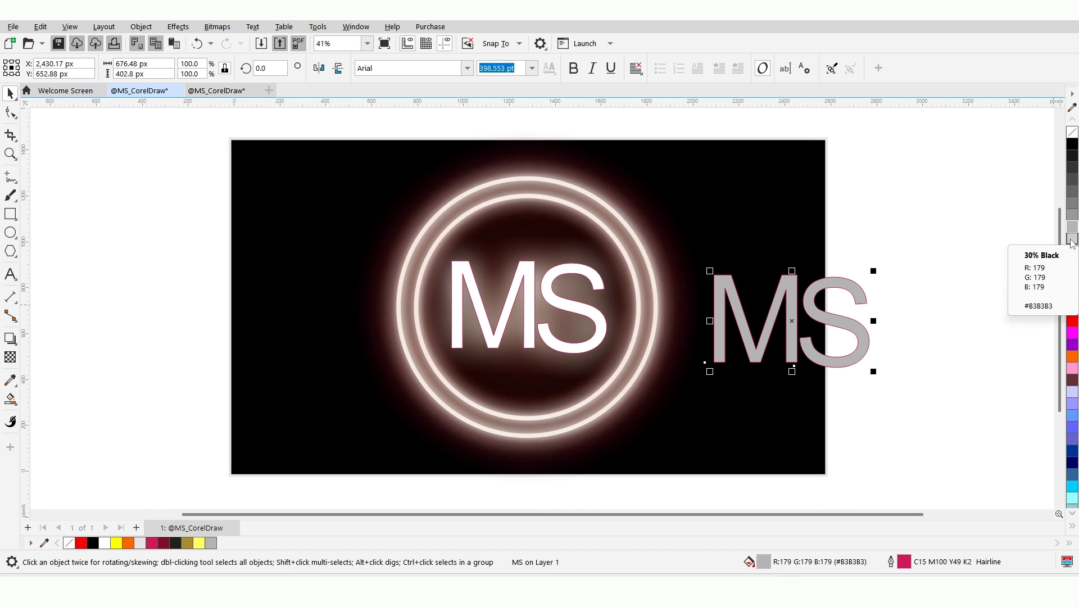
left_click(1069, 252)
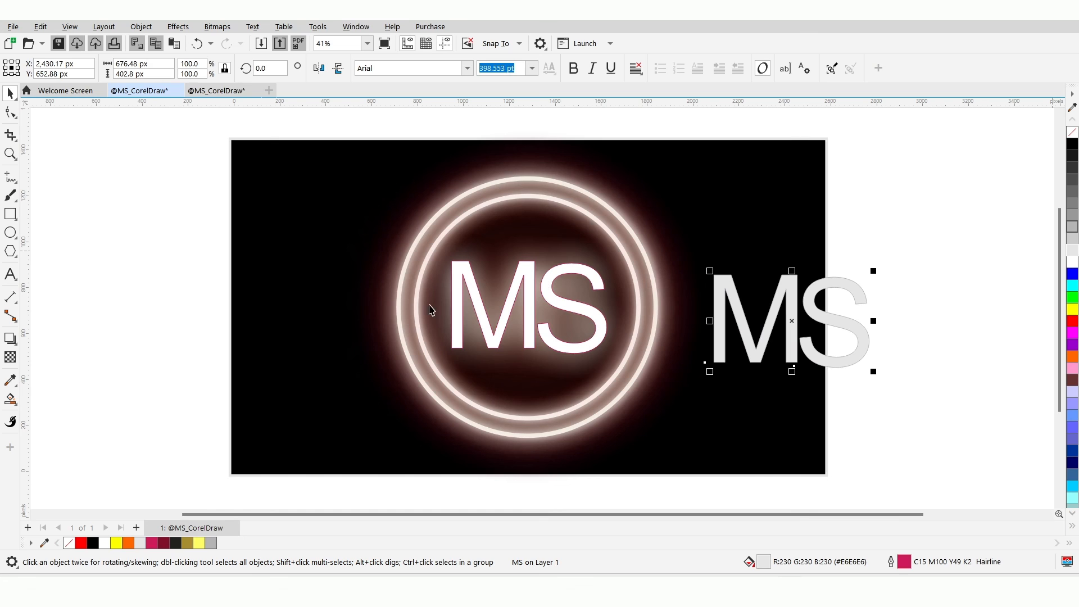
Center the MS copy on the original MS text inside the rings, with both texts filled white.
left_click(529, 303, "shift")
key("c")
key("e")
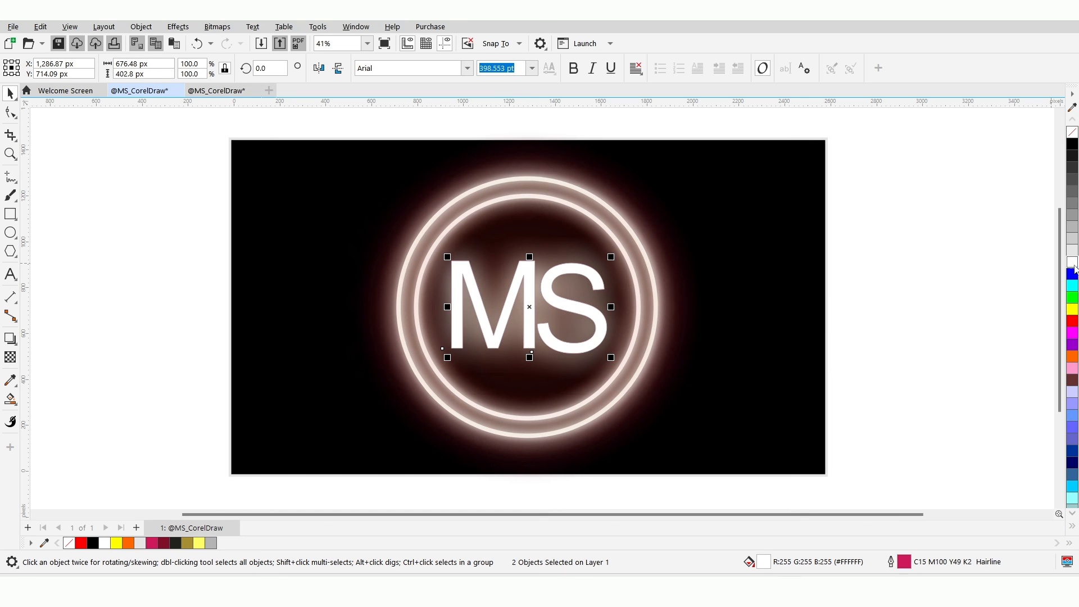
left_click(924, 270)
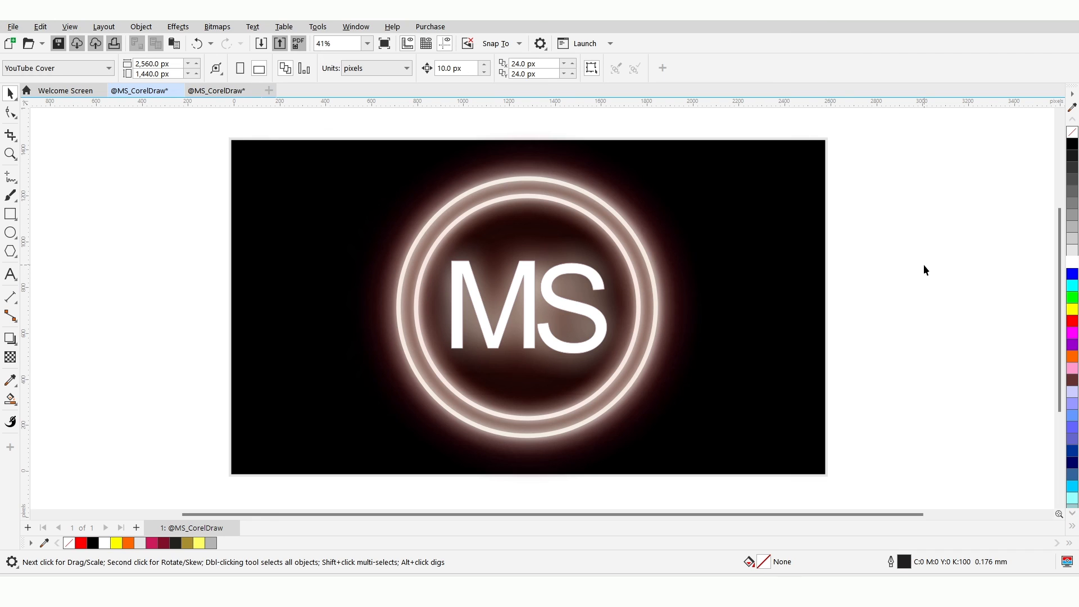
Apply a Gaussian Blur with a radius of 15 to the top MS text inside the rings.
left_click(470, 291)
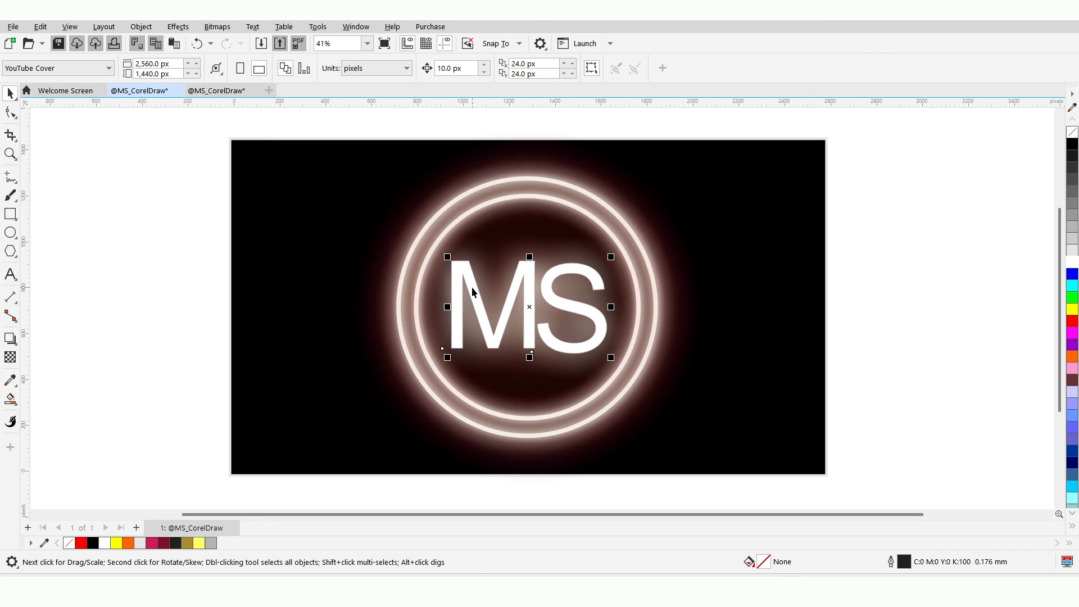
left_click(177, 27)
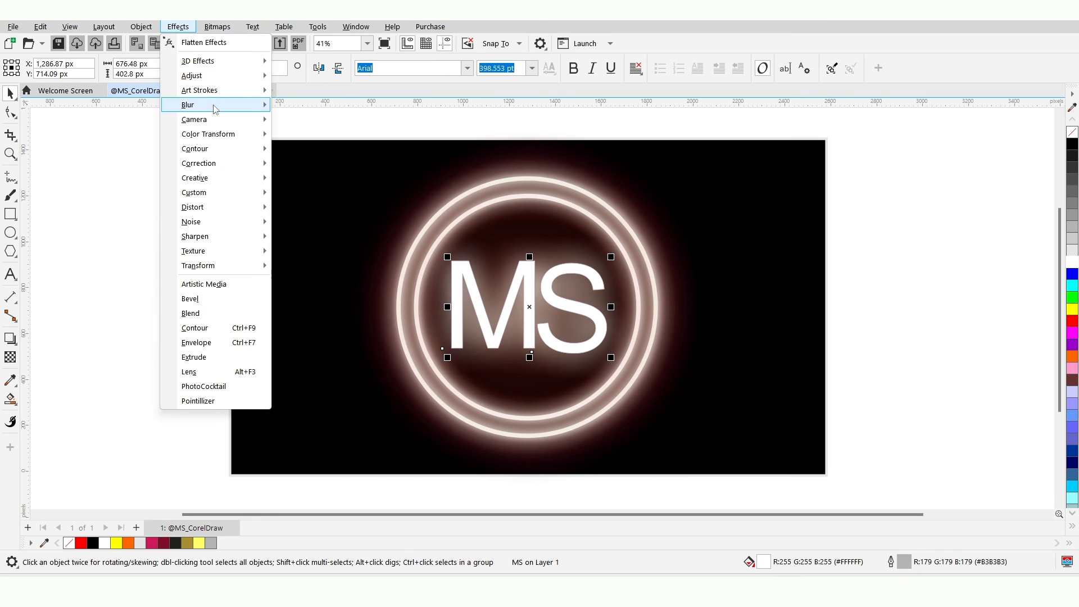
left_click(324, 158)
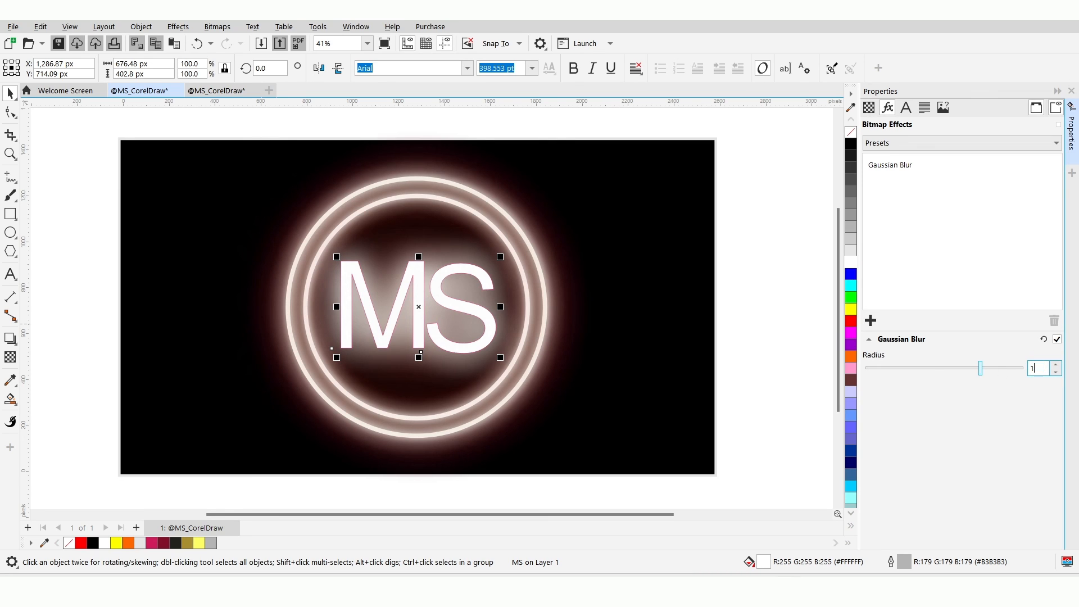
key("Return")
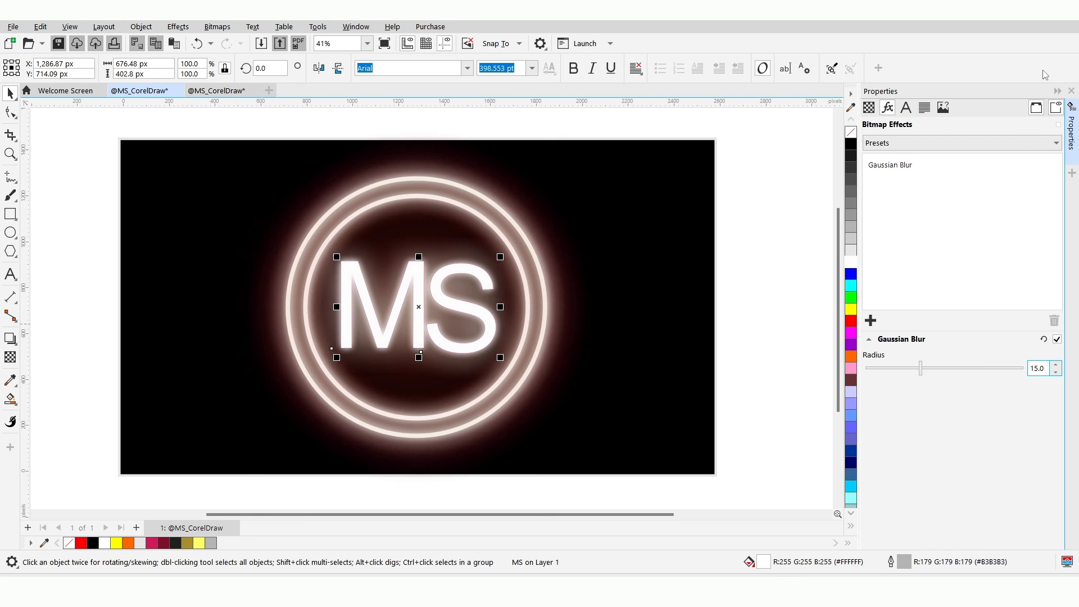
left_click(1071, 91)
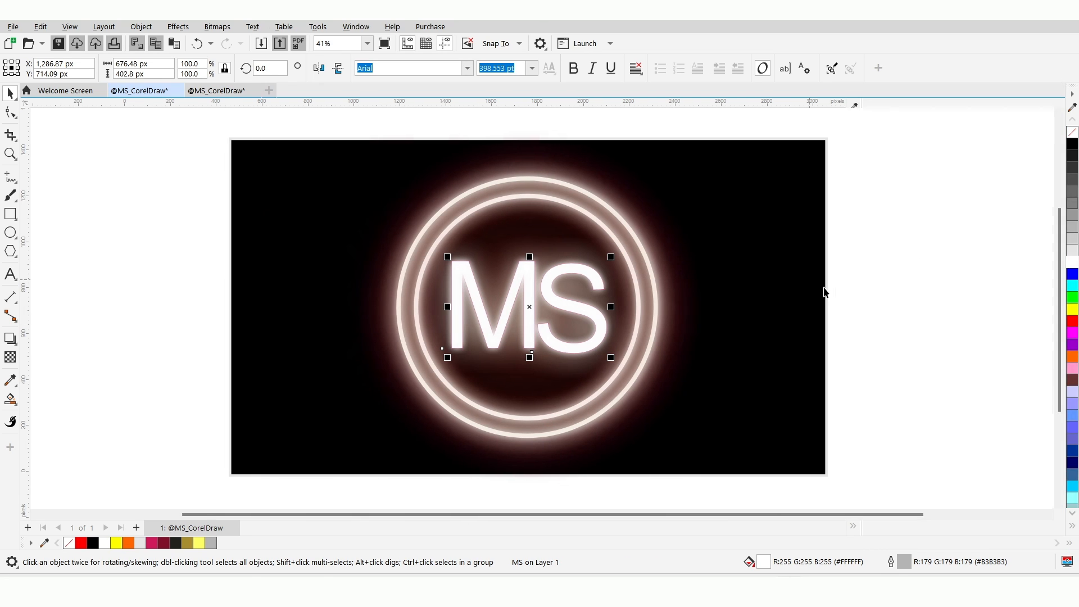
left_click(902, 295)
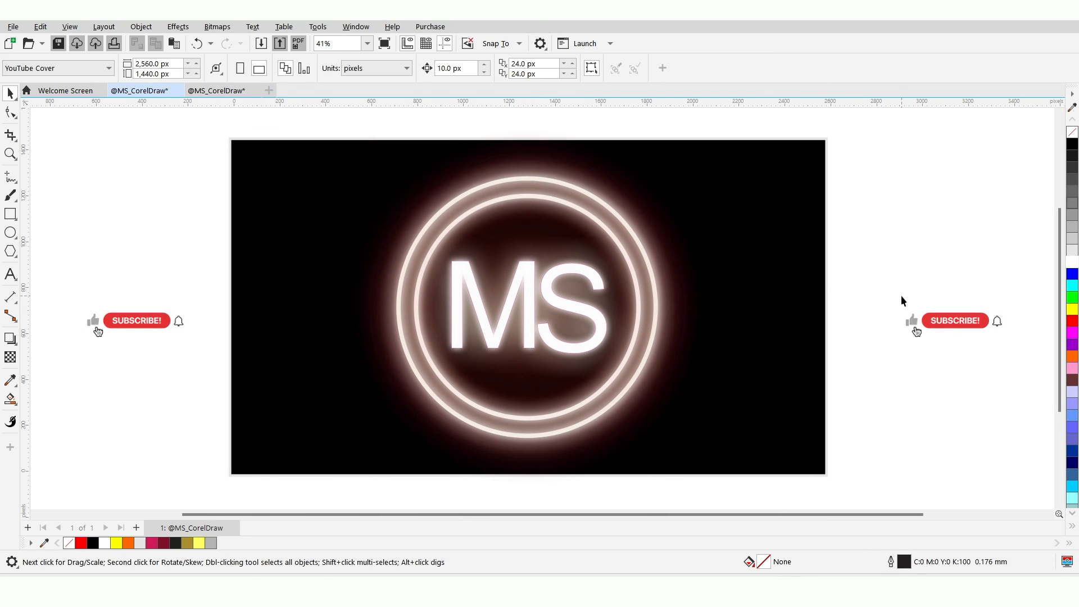
Group the neon rings and all the glowing MS layers into one object.
left_click_drag(183, 152, 706, 454)
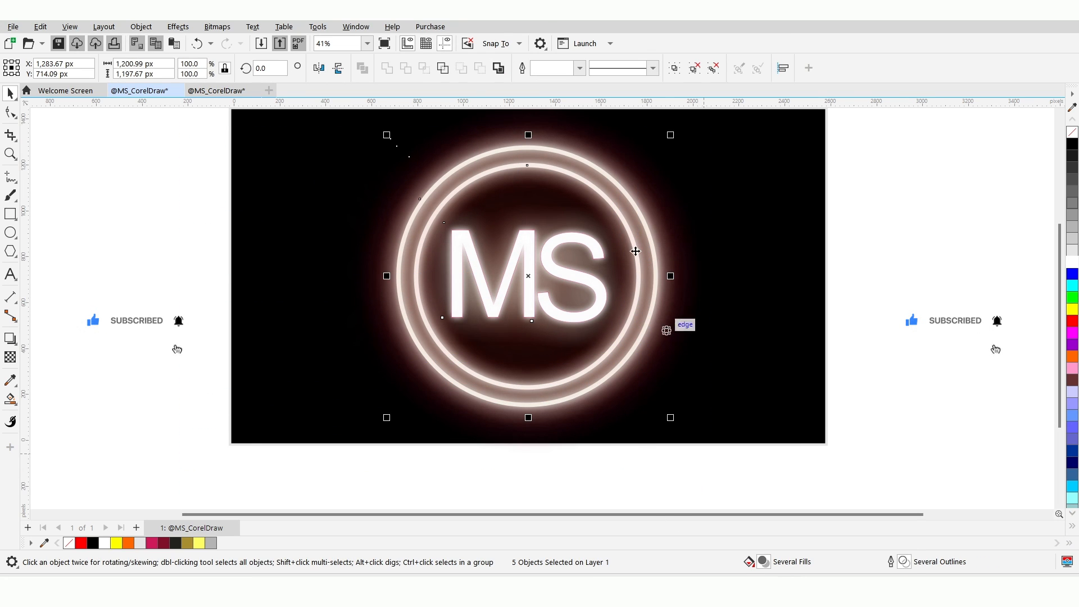
left_click(675, 69)
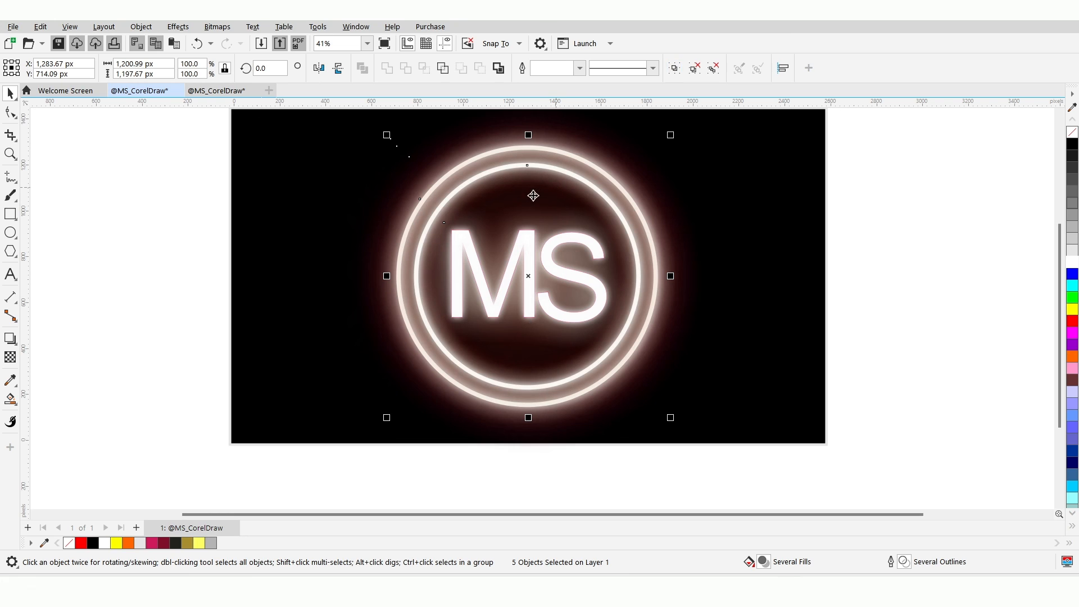
scroll(488, 303, "up", 2)
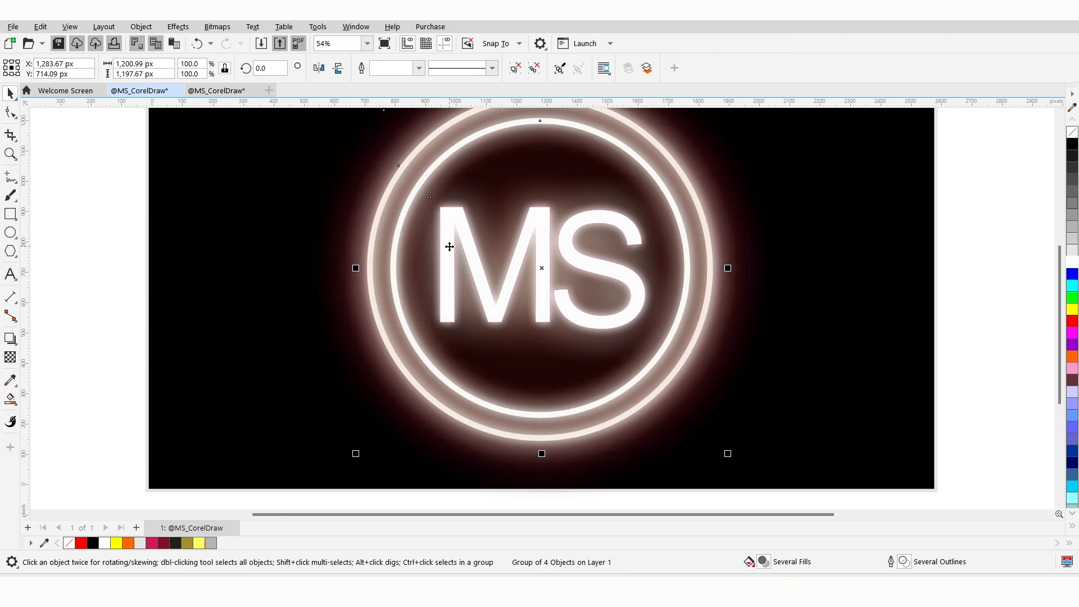
scroll(450, 247, "up", 1)
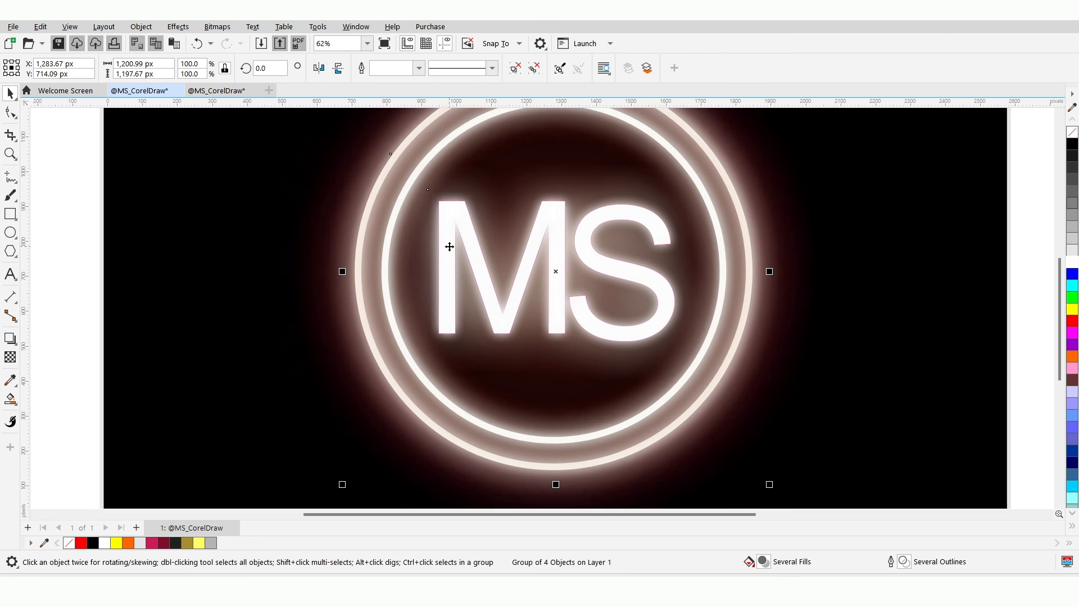
scroll(450, 247, "up", 1)
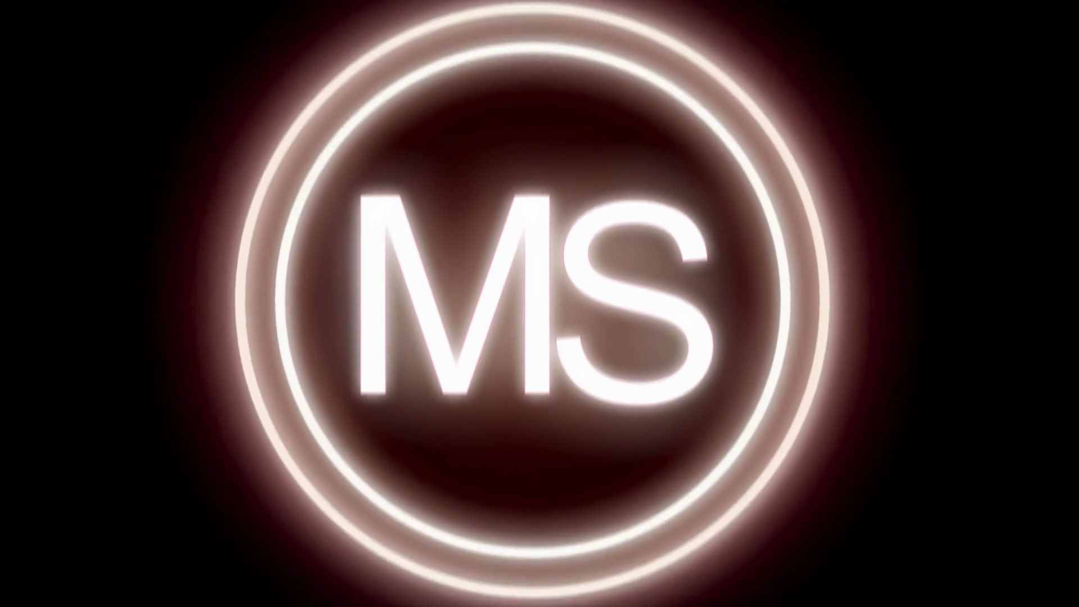